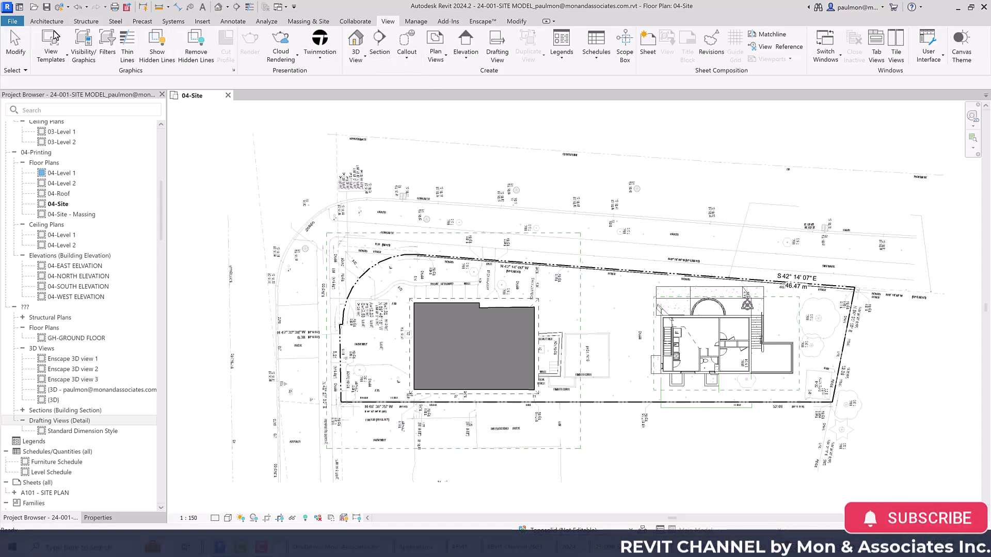
# Create a Gross Building area plan for the GH-GROUND FLOOR level.
pyautogui.click(439, 60)
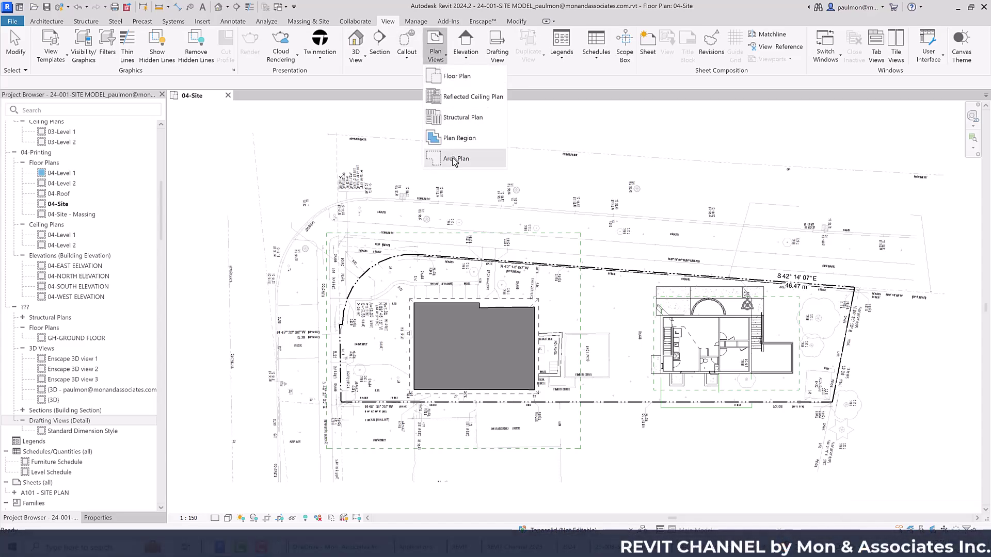
pyautogui.click(452, 157)
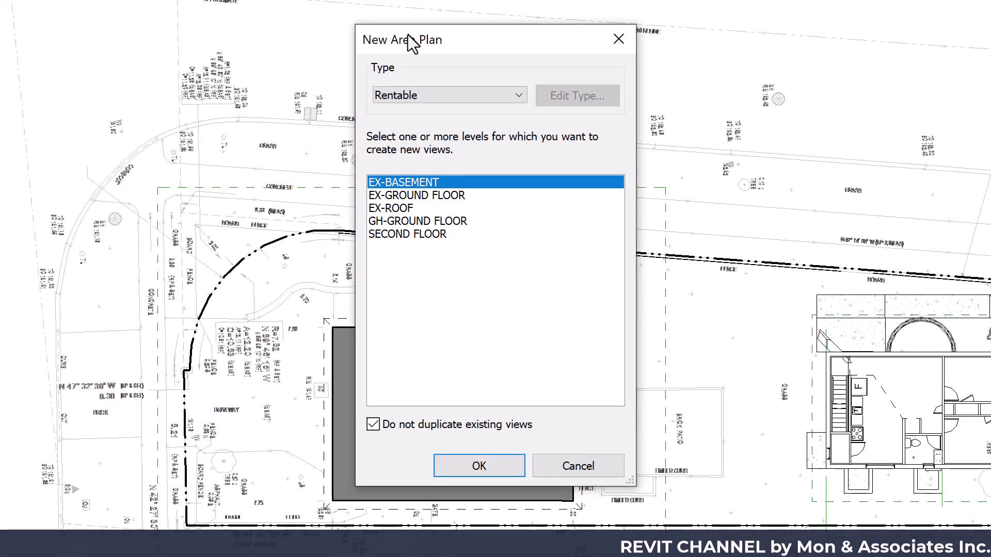
pyautogui.click(429, 221)
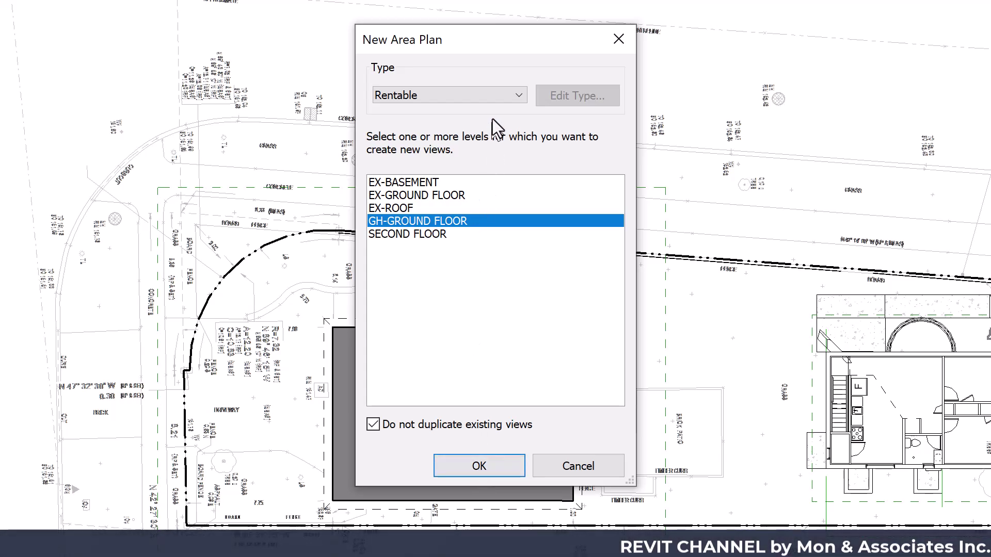
pyautogui.click(505, 97)
pyautogui.click(448, 110)
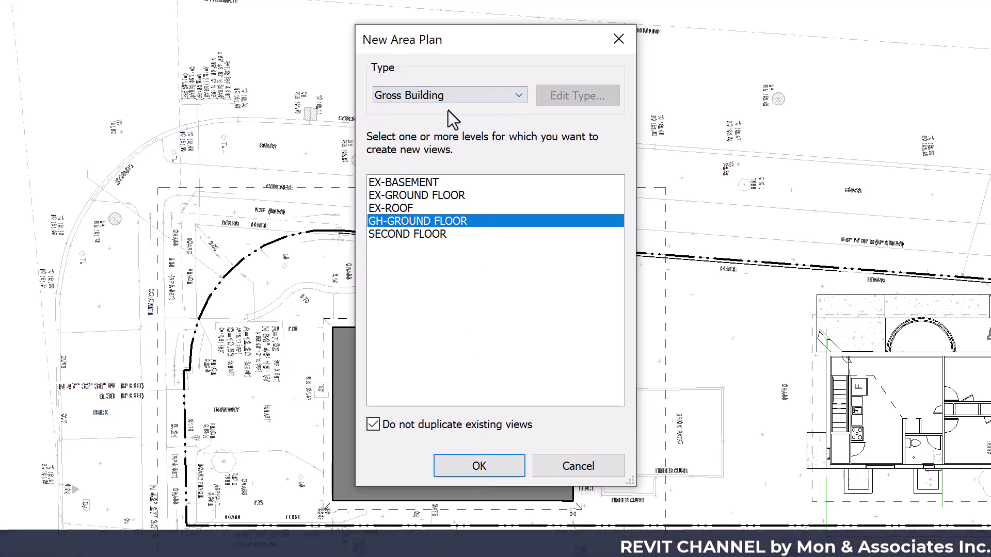
pyautogui.click(479, 467)
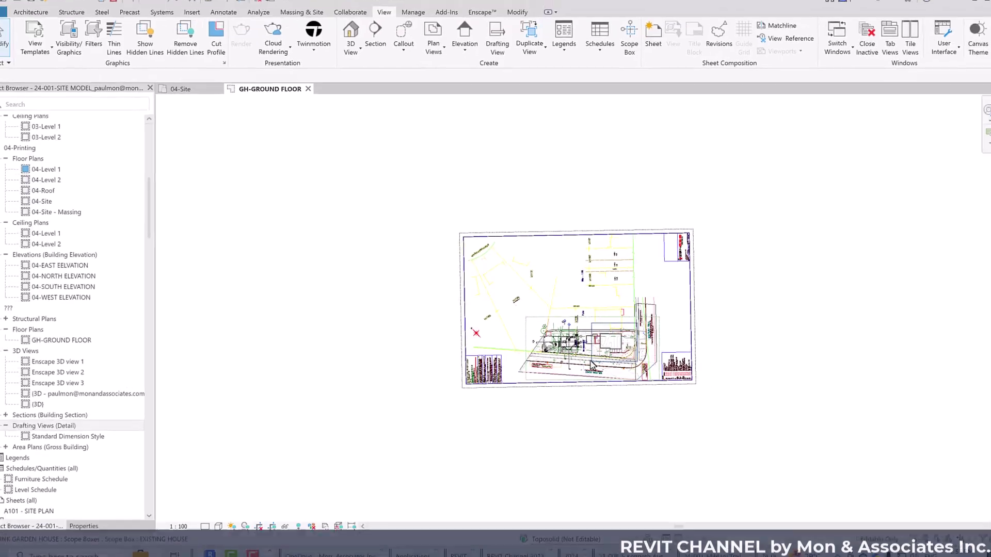
# Trace area boundary lines around the whole lot along the property line, including the curved corner, in the new area plan.
pyautogui.press('z')
pyautogui.press('r')
pyautogui.moveTo(488, 290); pyautogui.dragTo(715, 399)
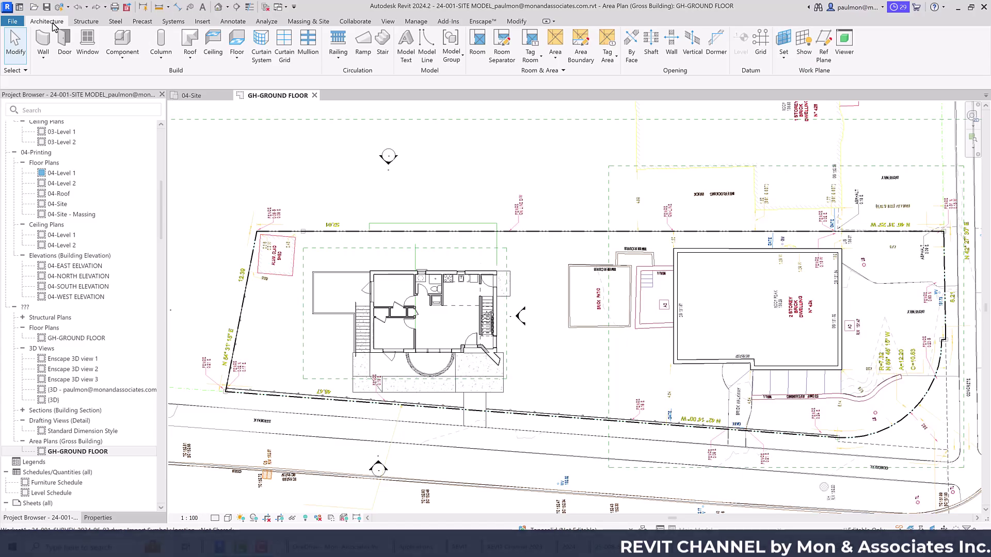
pyautogui.click(581, 52)
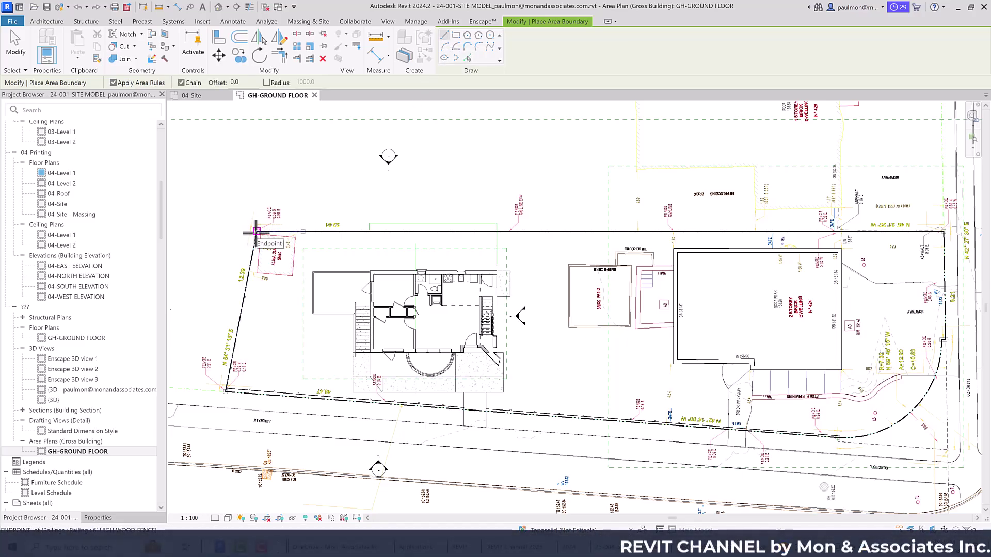
pyautogui.click(250, 249)
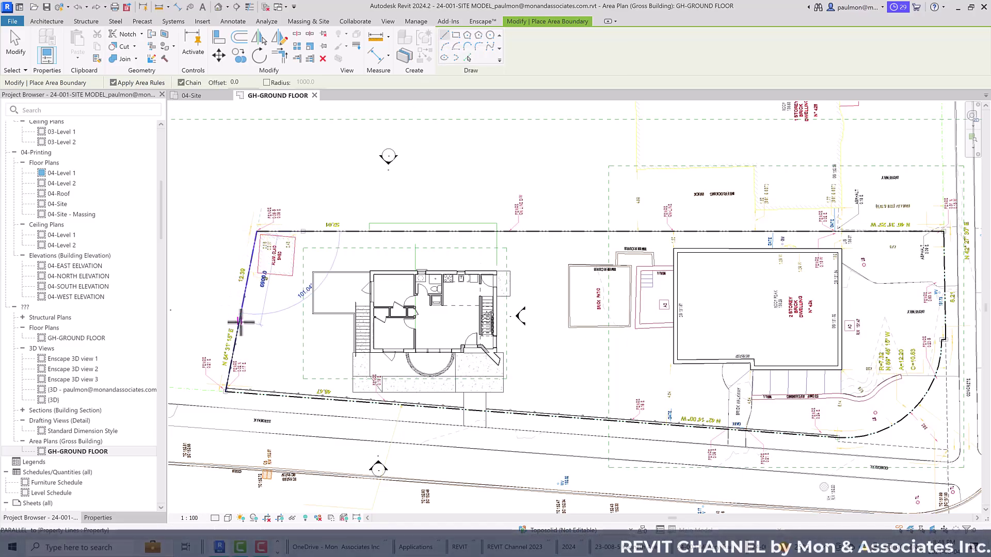
pyautogui.click(227, 390)
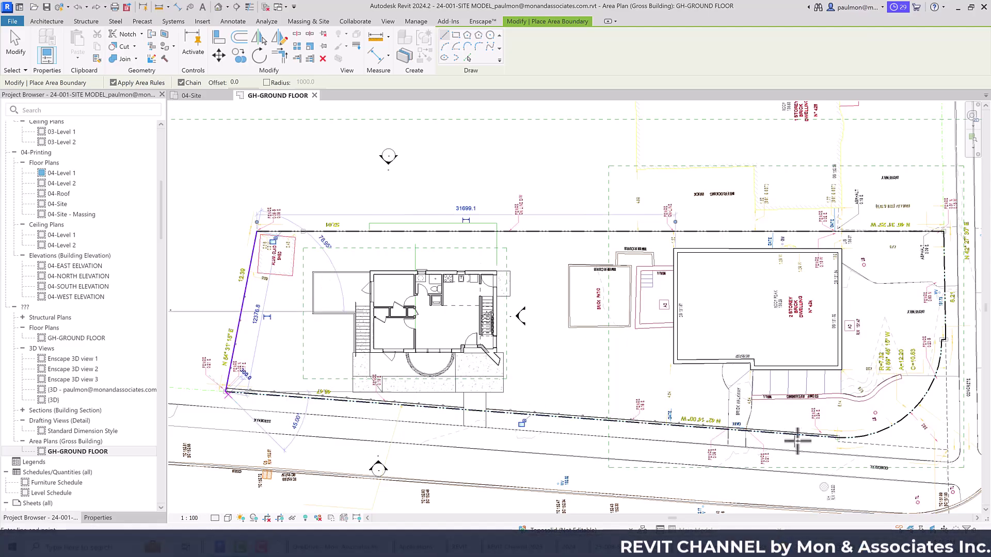
pyautogui.click(837, 437)
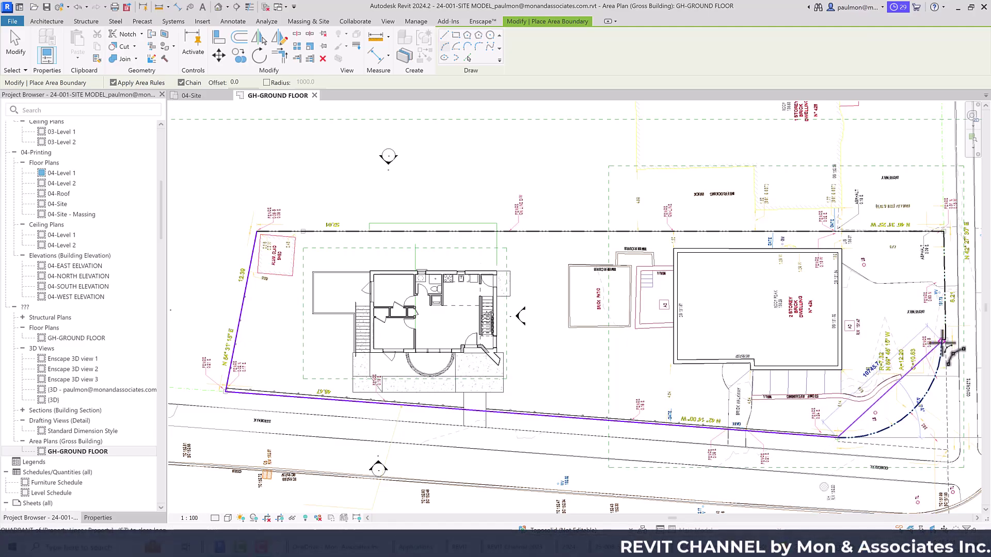
pyautogui.click(942, 343)
pyautogui.click(944, 233)
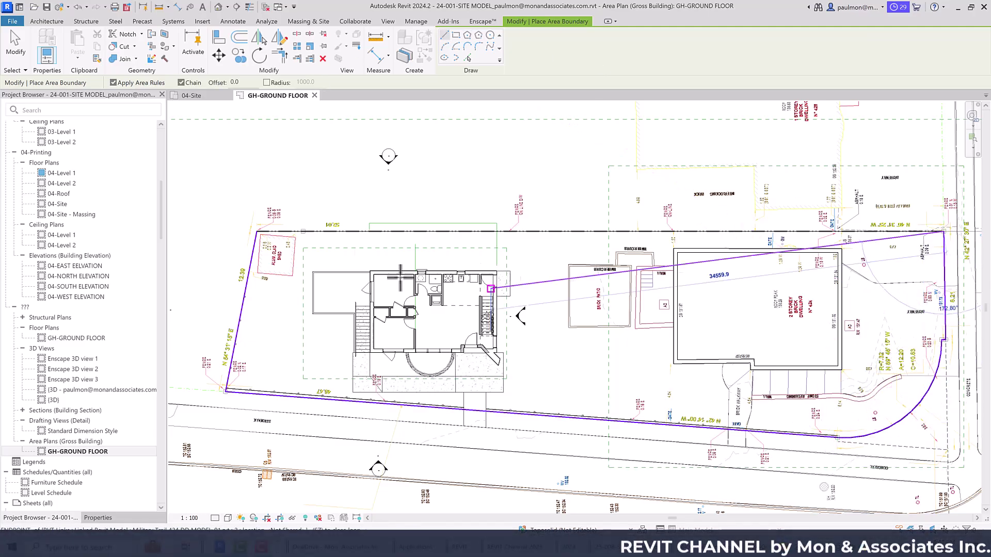
pyautogui.click(257, 232)
# Add area boundary lines around the outer walls of the garden house and the two-storey brick dwelling.
pyautogui.click(467, 58)
pyautogui.click(497, 310)
pyautogui.click(685, 369)
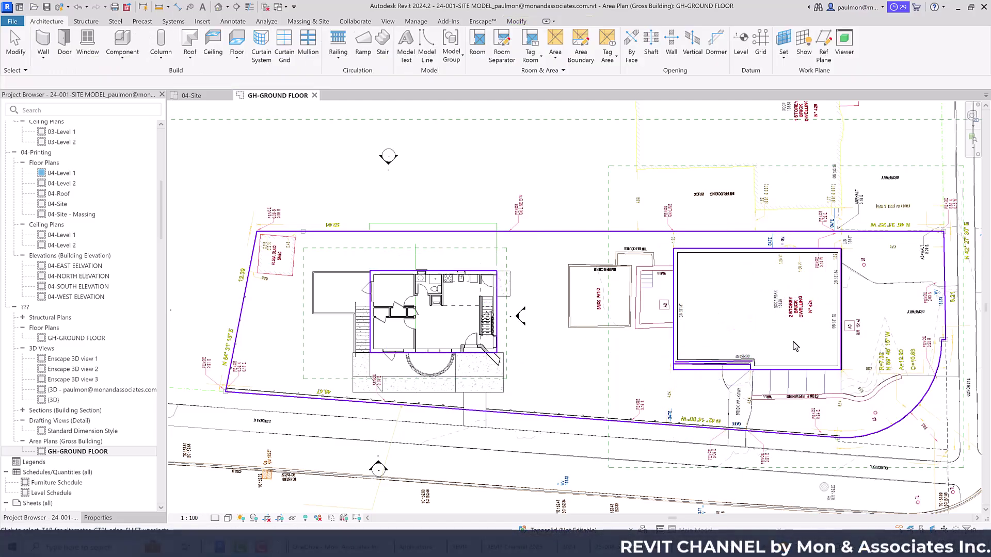
# Trim the dwelling's boundary lines at the jogged corner and align its boundary side with the outer wall face.
pyautogui.press('Escape')
pyautogui.scroll(10, 764, 307)
pyautogui.click(765, 305)
pyautogui.moveTo(764, 307)
pyautogui.mouseDown()
pyautogui.moveTo(776, 327)
pyautogui.moveTo(779, 316)
pyautogui.mouseUp()
pyautogui.click(264, 188)
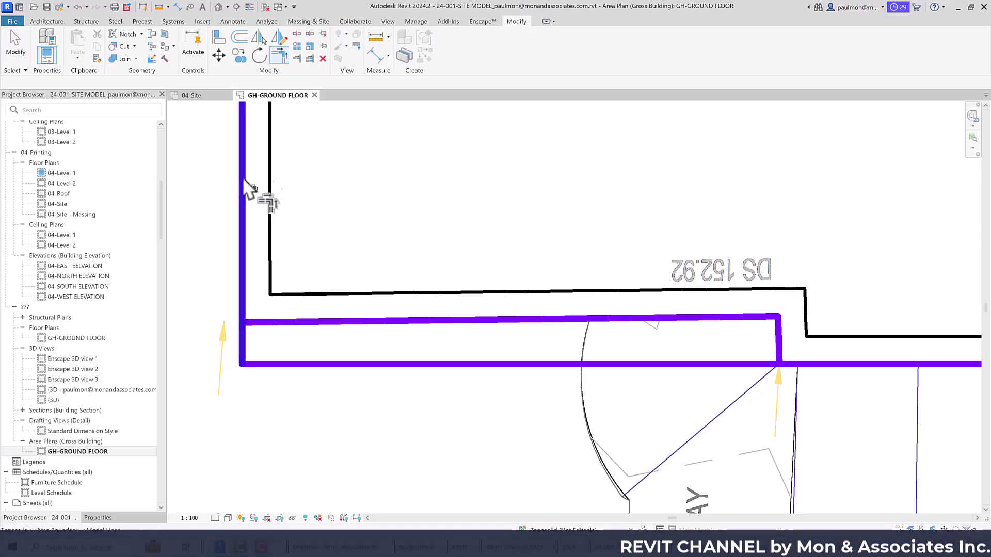
pyautogui.moveTo(907, 239); pyautogui.dragTo(686, 288, button='middle')
pyautogui.press('a')
pyautogui.press('l')
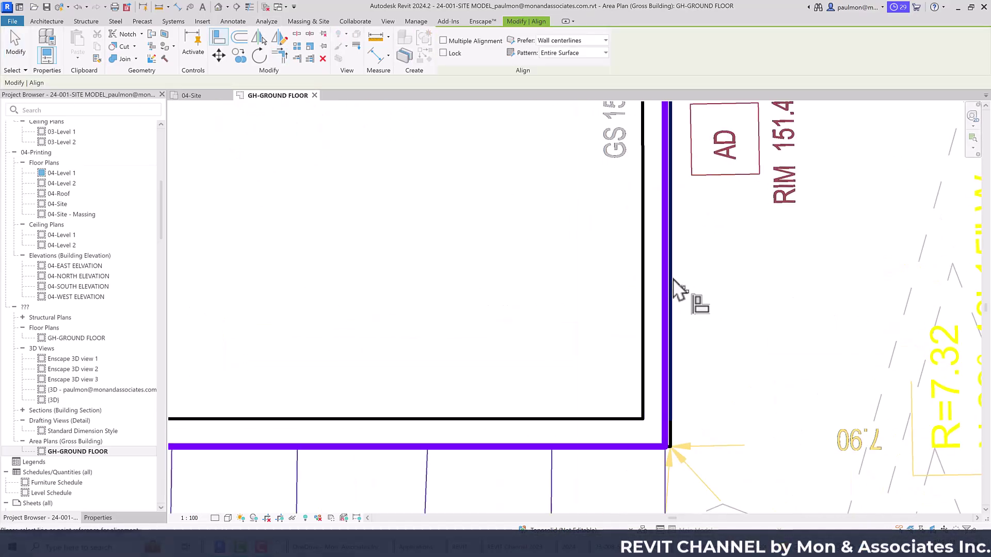
pyautogui.scroll(-5, 504, 303)
pyautogui.moveTo(505, 303); pyautogui.dragTo(663, 310, button='middle')
pyautogui.scroll(3, 664, 310)
# Draw an area boundary around the walled stair area attached to the brick dwelling, next to the brick patio.
pyautogui.press('a')
pyautogui.press('b')
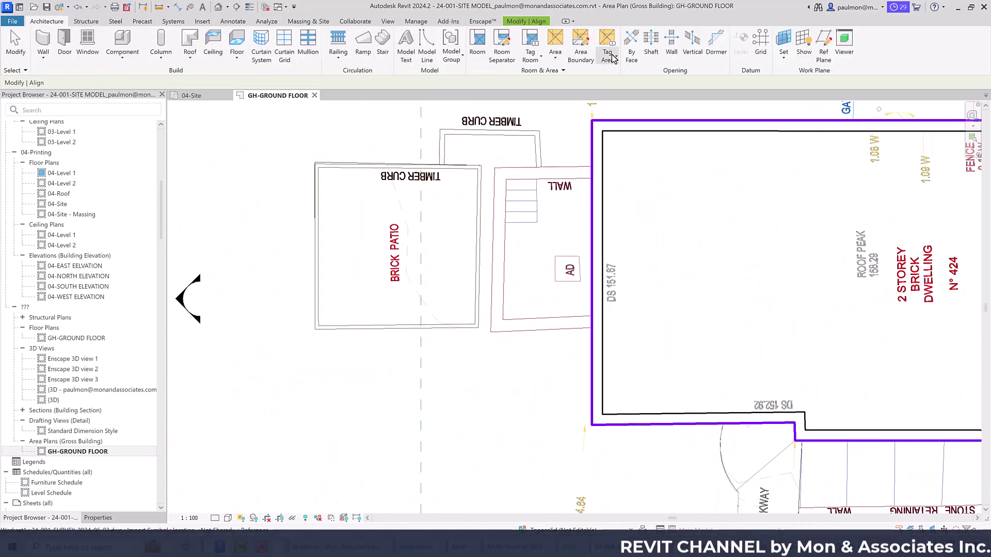
pyautogui.click(591, 167)
pyautogui.click(494, 167)
pyautogui.click(490, 332)
pyautogui.click(591, 328)
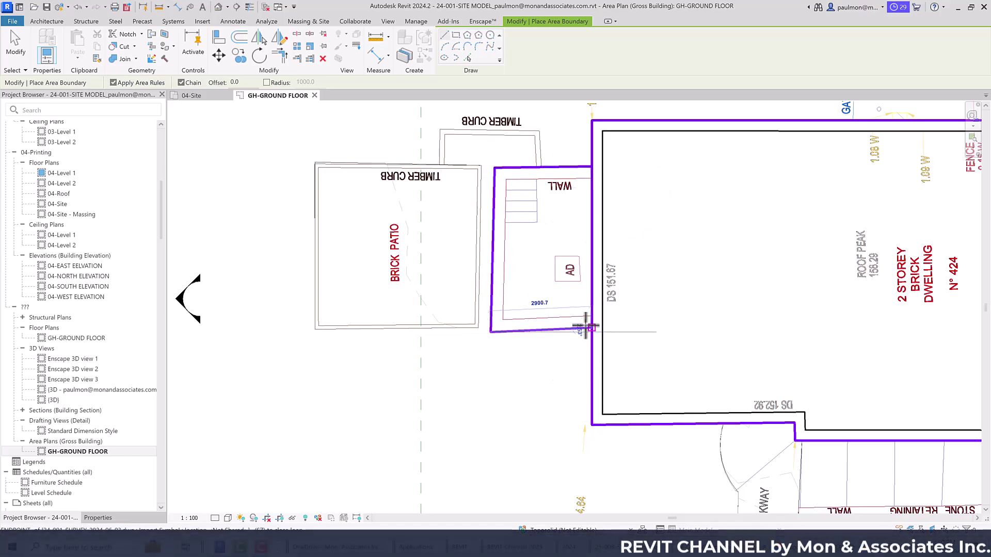
# Draw an area boundary along the outer edge of the brick patio.
pyautogui.click(495, 166)
pyautogui.click(312, 164)
pyautogui.click(313, 330)
pyautogui.click(490, 332)
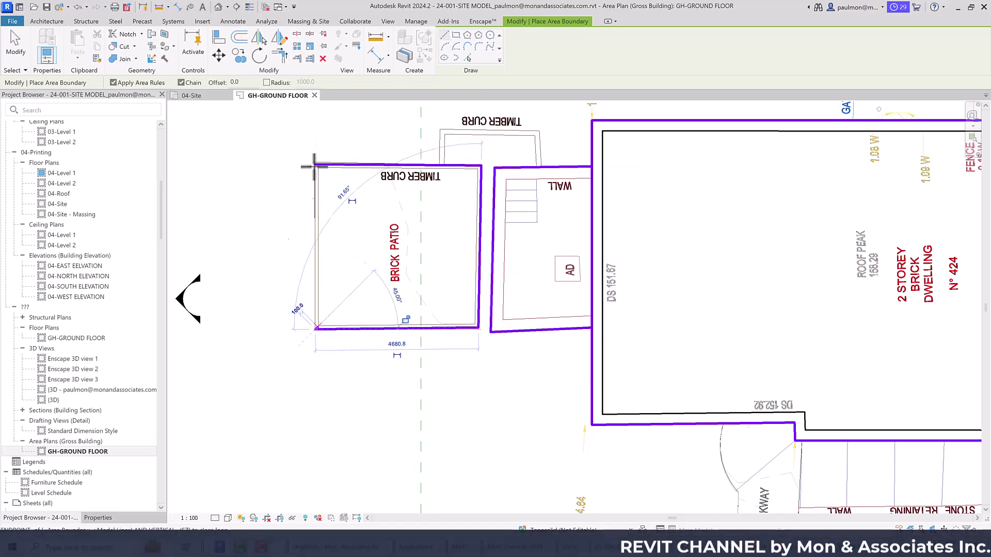
# Outline the paved strip between the brick dwelling and the stone retaining wall with area boundary lines.
pyautogui.moveTo(670, 180); pyautogui.dragTo(278, 199, button='middle')
pyautogui.scroll(-4, 277, 198)
pyautogui.click(454, 329)
pyautogui.click(452, 364)
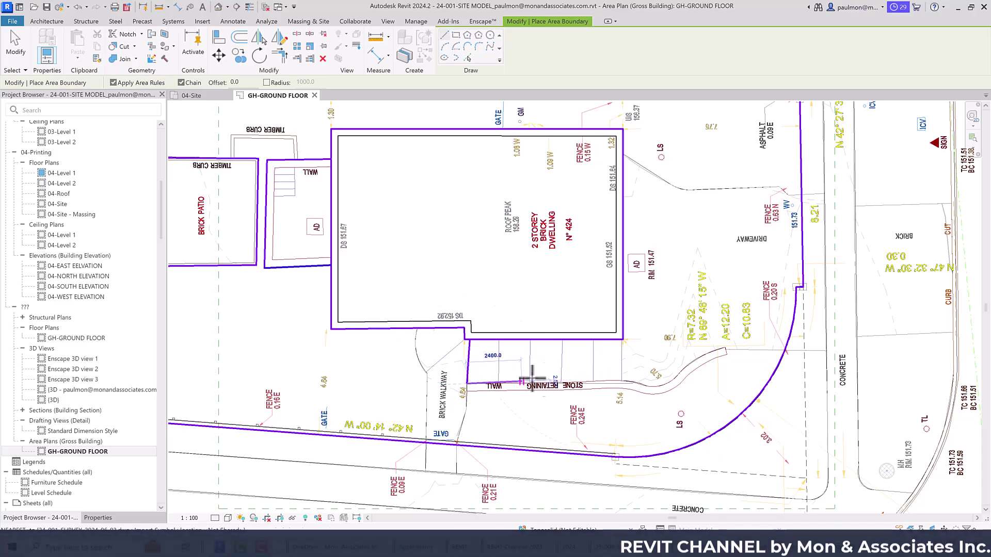
pyautogui.scroll(4, 464, 365)
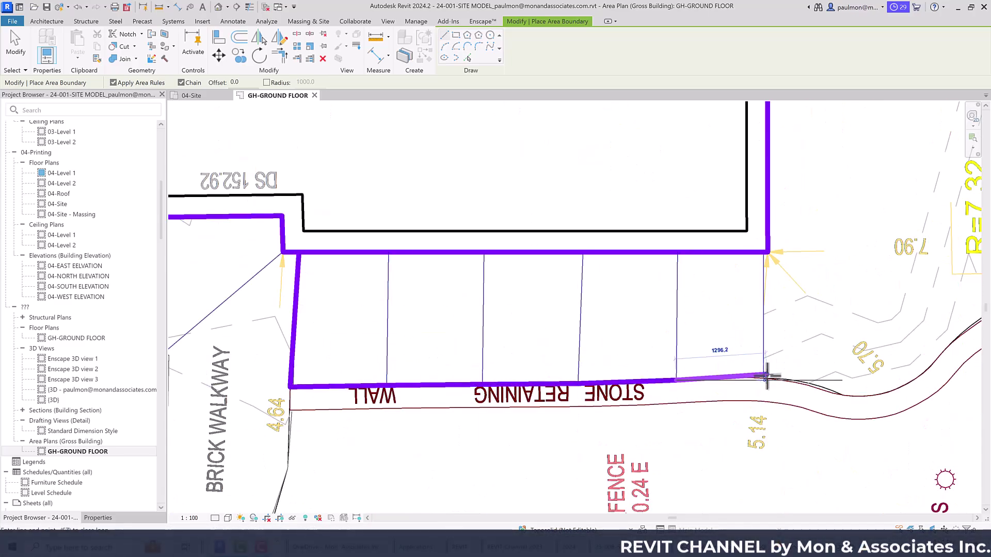
pyautogui.click(764, 379)
# Continue the boundary with arcs along the curved retaining wall and connect its end straight to the curved property line.
pyautogui.click(442, 51)
pyautogui.moveTo(912, 295); pyautogui.dragTo(401, 359, button='middle')
pyautogui.scroll(1, 568, 309)
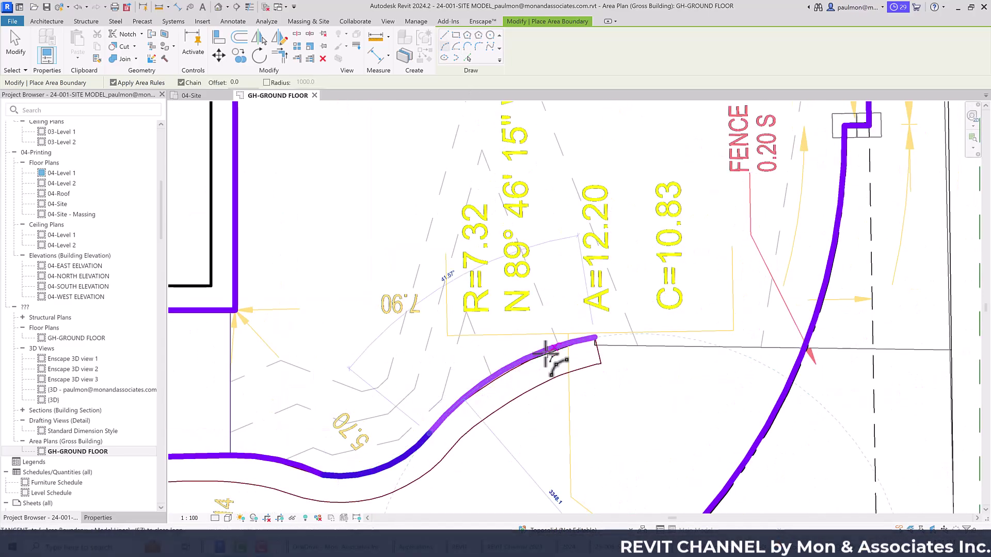
pyautogui.click(595, 338)
pyautogui.click(858, 342)
pyautogui.scroll(-2, 692, 259)
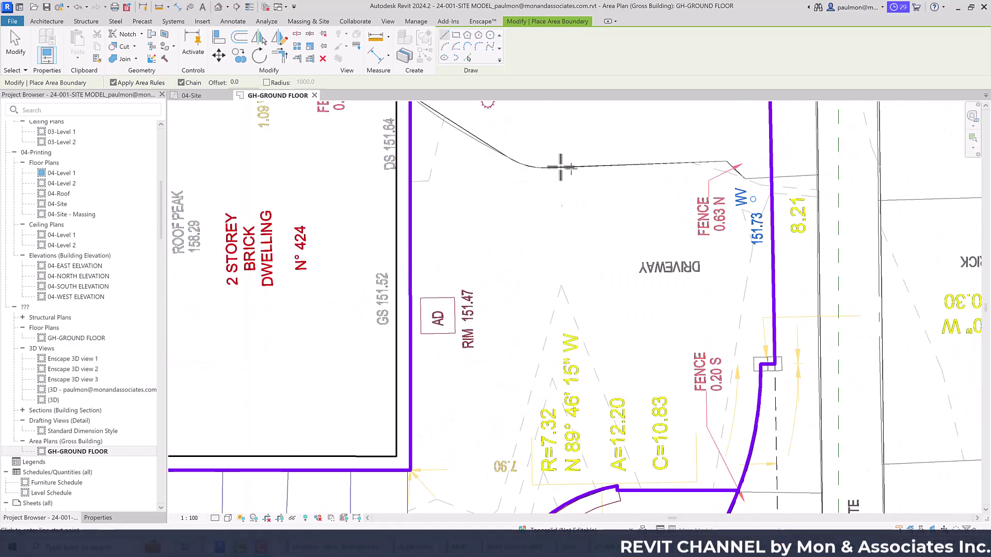
# Trace the far driveway edge with area boundary lines from the brick dwelling's wall to the property line.
pyautogui.moveTo(544, 206); pyautogui.dragTo(522, 341, button='middle')
pyautogui.click(445, 36)
pyautogui.click(430, 253)
pyautogui.click(526, 311)
pyautogui.click(553, 315)
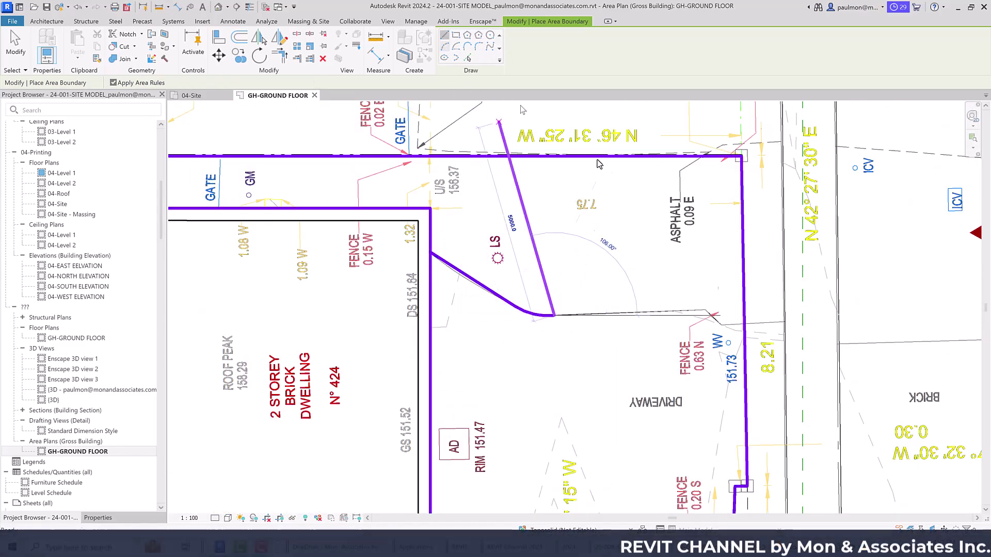
pyautogui.click(743, 314)
pyautogui.press('Escape')
# Add area boundaries around the garden house's small concrete side pad and its semicircular projection.
pyautogui.moveTo(607, 431); pyautogui.dragTo(870, 232, button='middle')
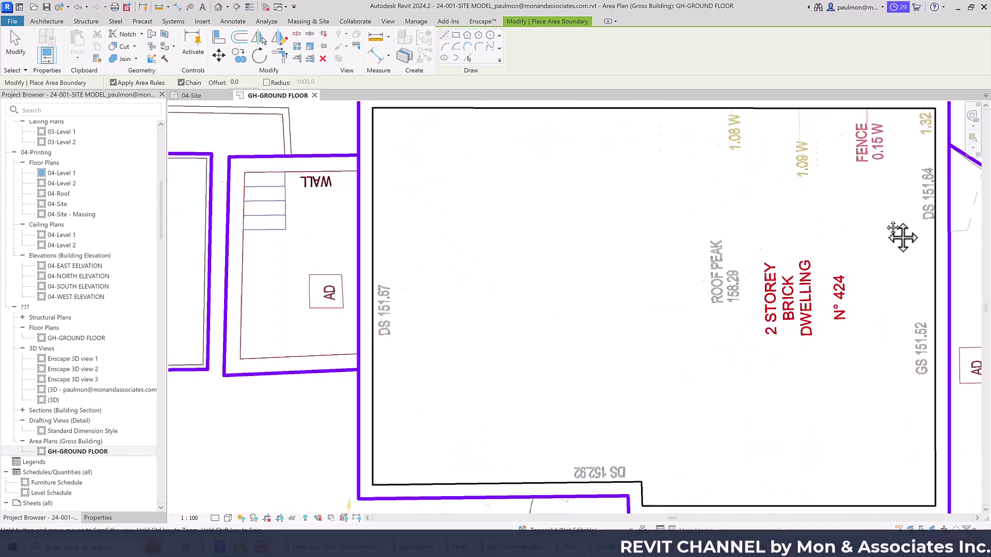
pyautogui.scroll(2, 515, 294)
pyautogui.moveTo(515, 294); pyautogui.dragTo(804, 253, button='middle')
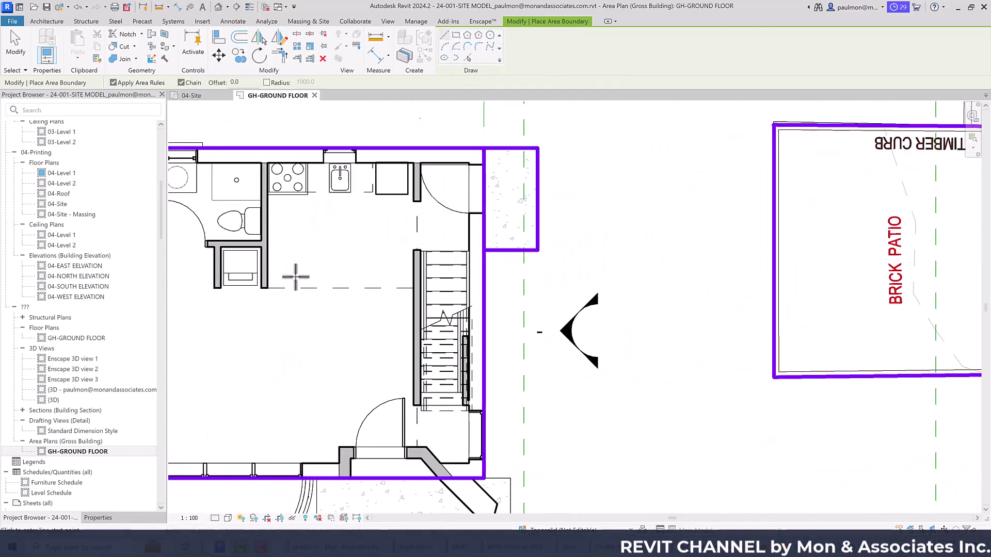
pyautogui.scroll(2, 287, 280)
pyautogui.click(540, 362)
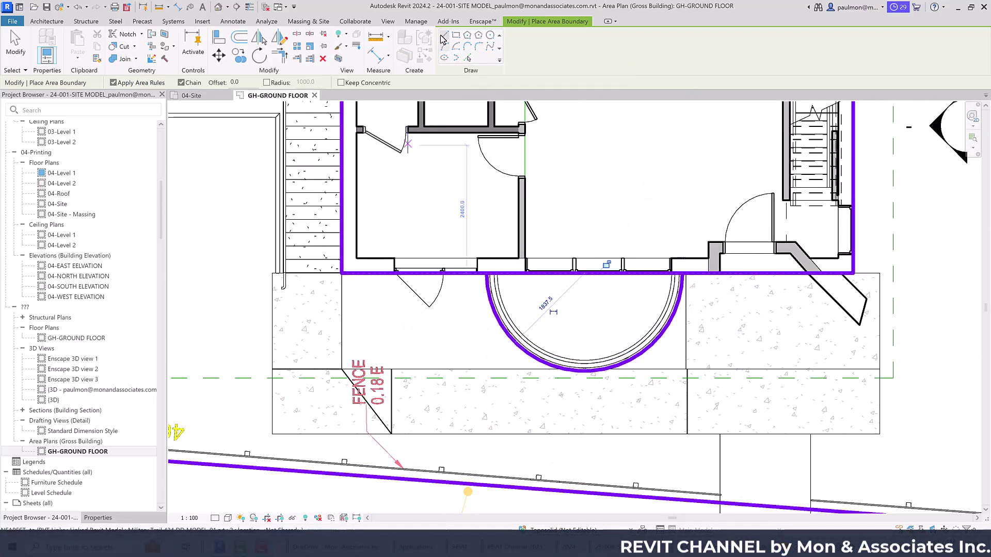
# Outline the concrete paving in front of the garden house with area boundary lines along its outer and inner edges.
pyautogui.click(879, 362)
pyautogui.click(272, 434)
pyautogui.click(272, 274)
pyautogui.click(340, 273)
pyautogui.click(340, 369)
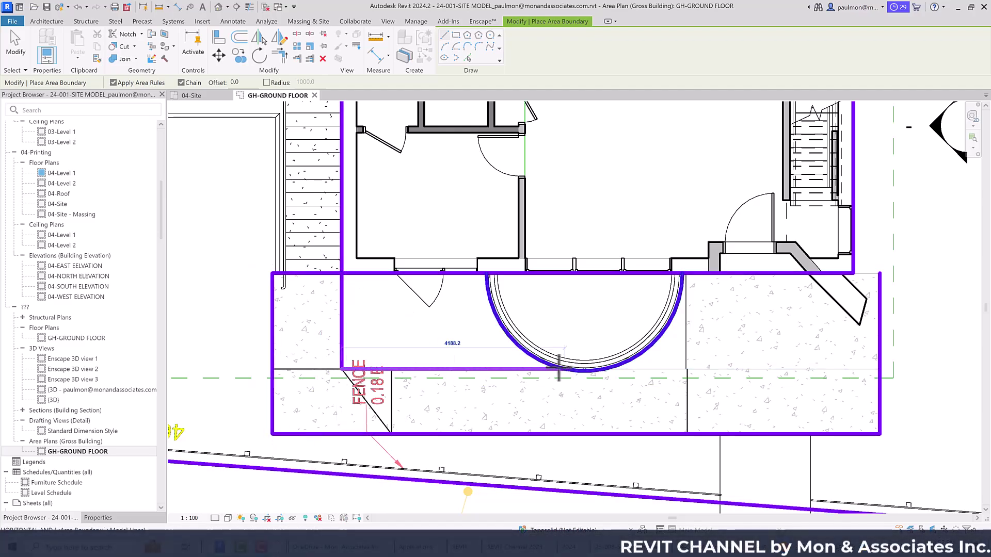
pyautogui.click(686, 369)
# Draw a closed area boundary around the aluminum clad shed in the lot corner.
pyautogui.scroll(-3, 255, 255)
pyautogui.scroll(2, 442, 217)
pyautogui.scroll(-1, 446, 220)
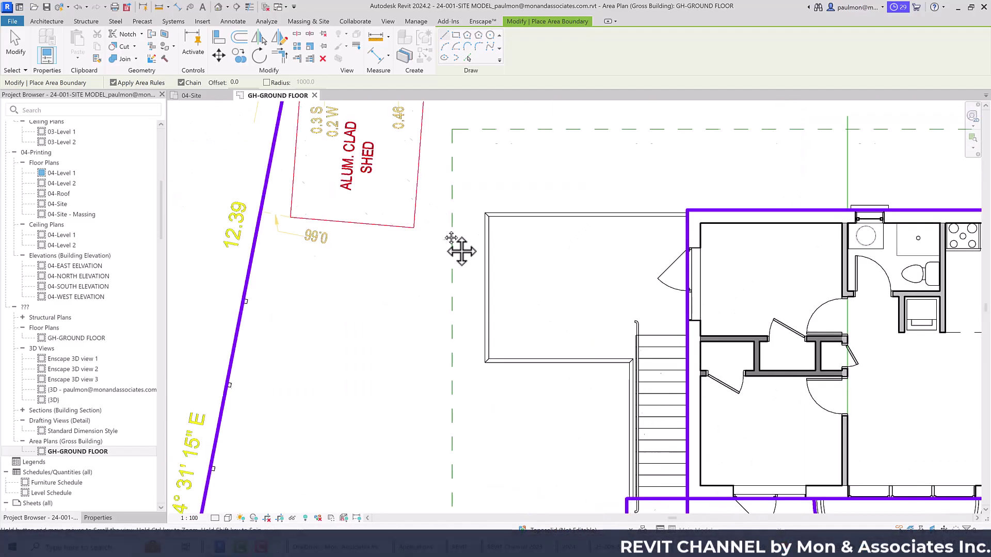
pyautogui.click(312, 165)
pyautogui.click(435, 174)
pyautogui.click(426, 310)
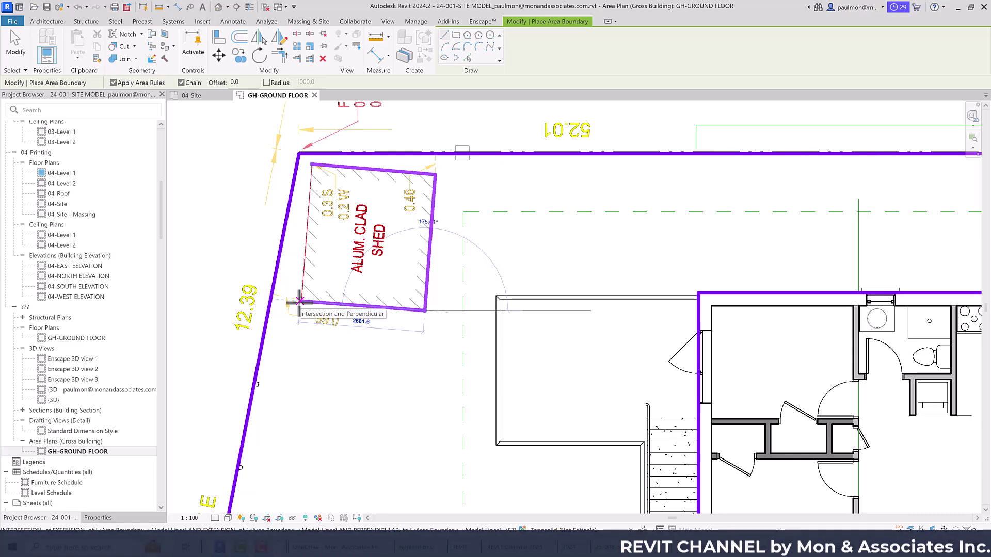
pyautogui.click(301, 300)
pyautogui.click(312, 165)
# Trace an area boundary around the garden house's side deck and stair down to the concrete paving.
pyautogui.moveTo(796, 223); pyautogui.dragTo(631, 155, button='middle')
pyautogui.scroll(-6, 83, 309)
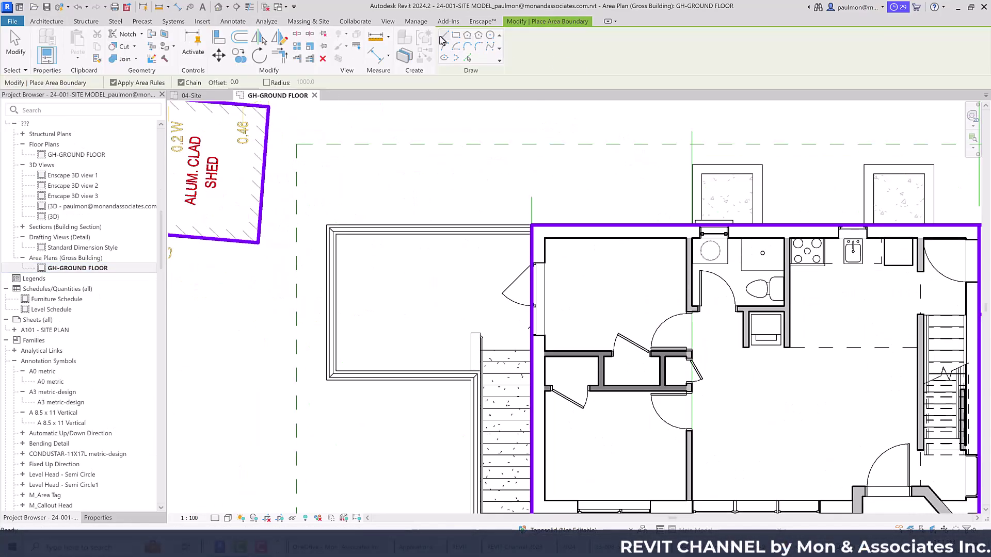
pyautogui.click(326, 226)
pyautogui.click(326, 381)
pyautogui.click(473, 381)
pyautogui.moveTo(343, 511); pyautogui.dragTo(343, 294, button='middle')
pyautogui.click(473, 429)
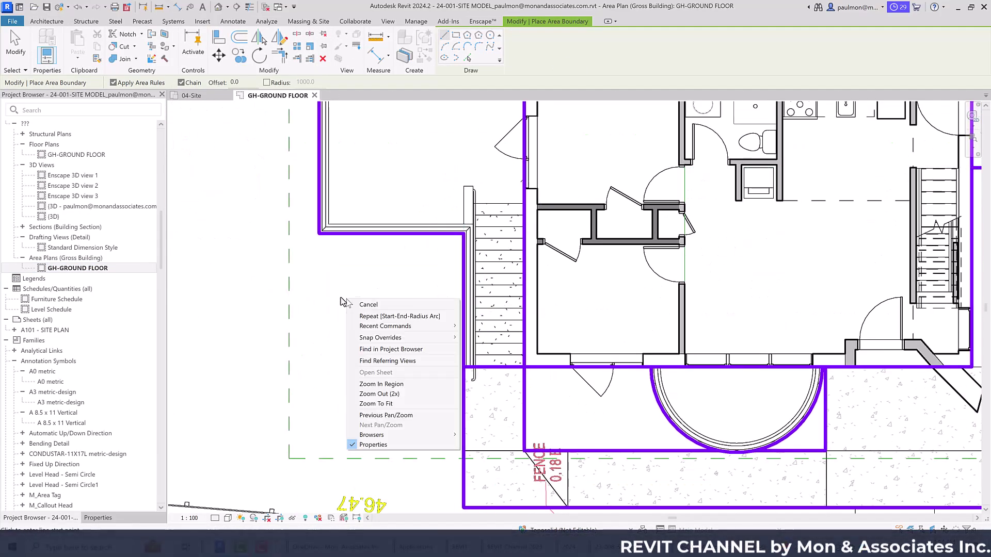
pyautogui.press('Escape')
# Draw area boundaries around the two small rectangular pads on the garden house's rear wall and end the command.
pyautogui.scroll(-2, 343, 294)
pyautogui.click(629, 194)
pyautogui.click(630, 163)
pyautogui.click(665, 162)
pyautogui.click(665, 193)
pyautogui.click(716, 193)
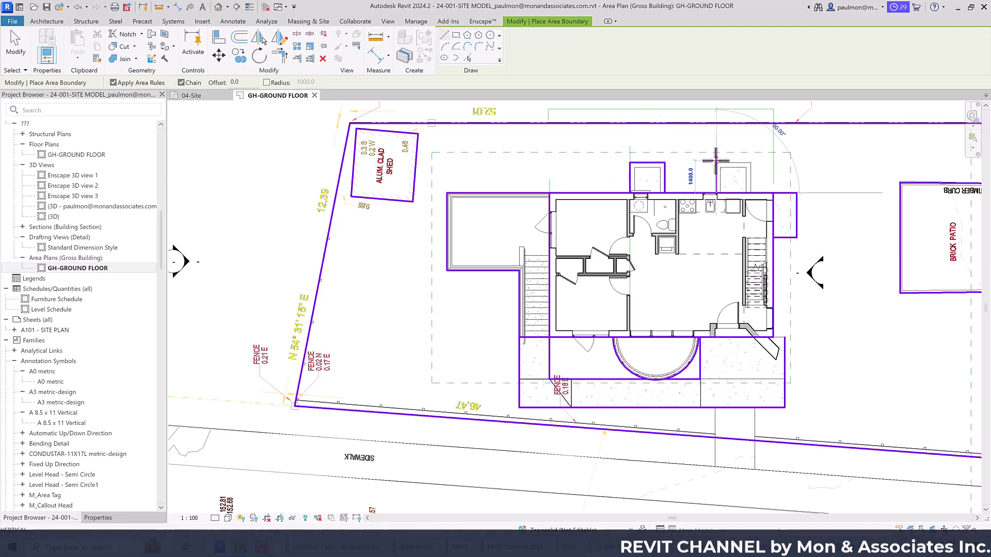
pyautogui.click(716, 163)
pyautogui.click(751, 162)
pyautogui.click(750, 193)
pyautogui.press('Escape')
pyautogui.press('Escape')
# Start placing areas with tagging on placement enabled, and put tagged areas in the backyard and the brick patio.
pyautogui.scroll(4, 733, 178)
pyautogui.scroll(-2, 732, 178)
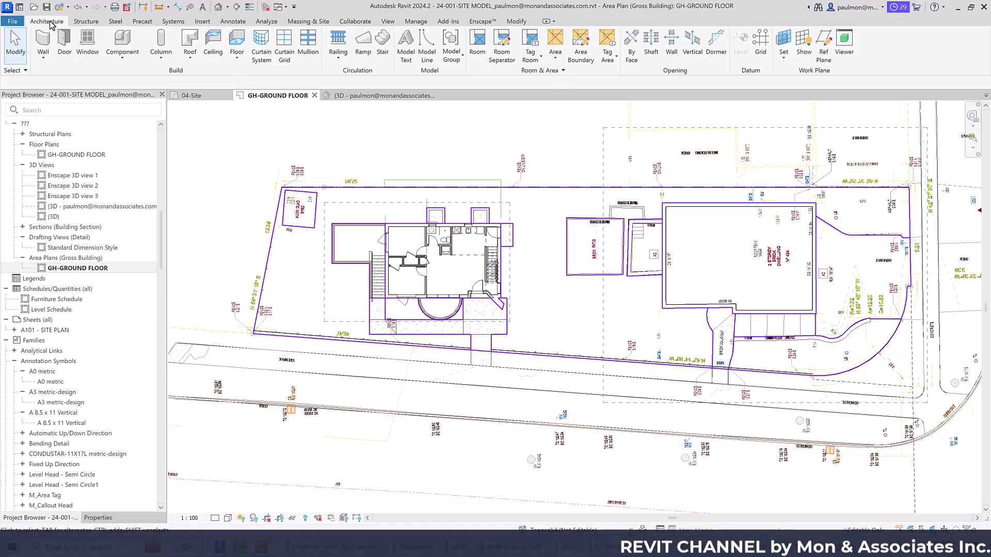
pyautogui.click(556, 61)
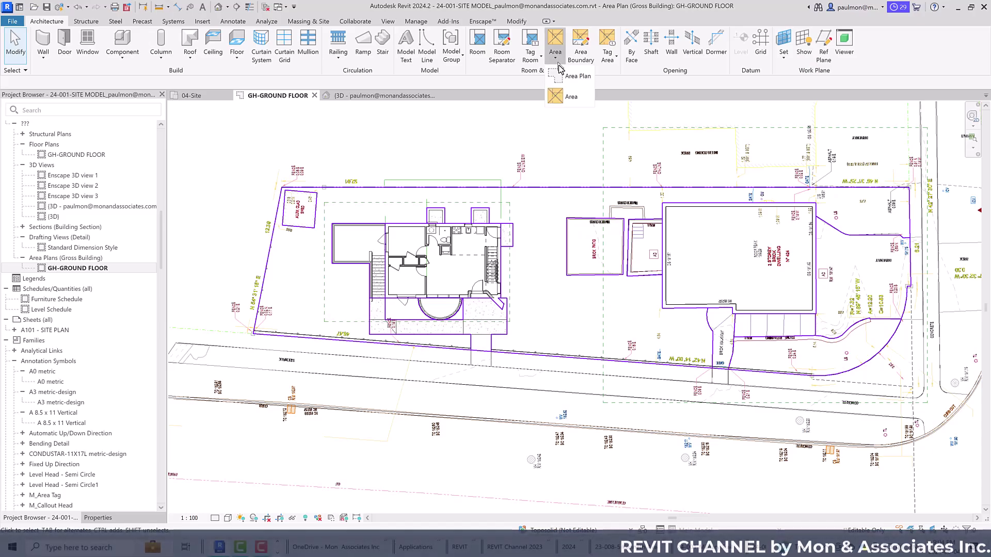
pyautogui.click(570, 98)
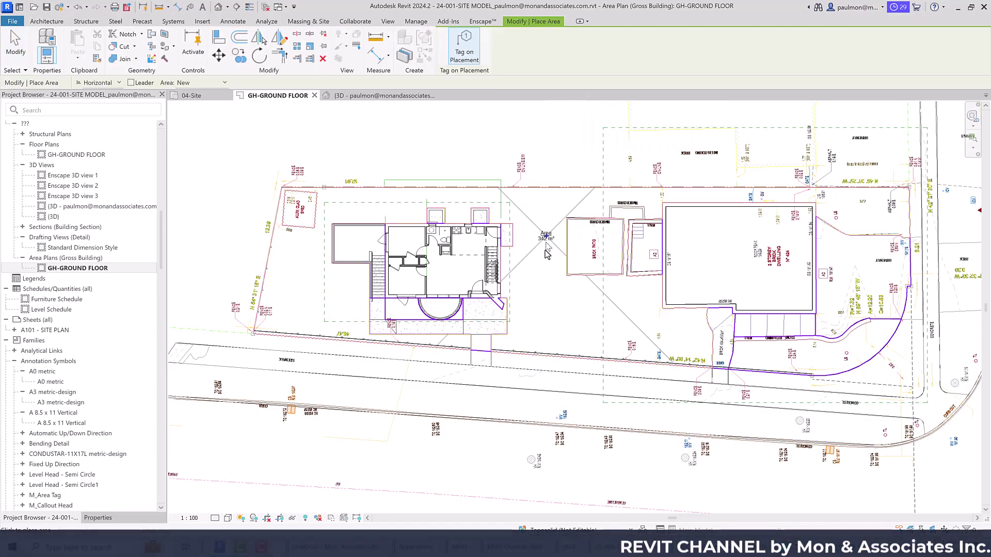
pyautogui.click(464, 49)
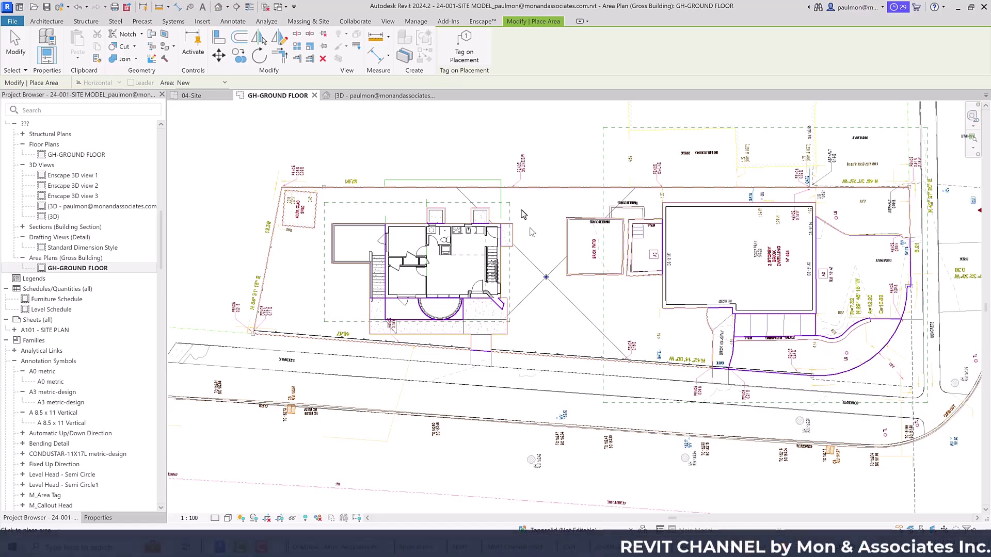
pyautogui.click(548, 283)
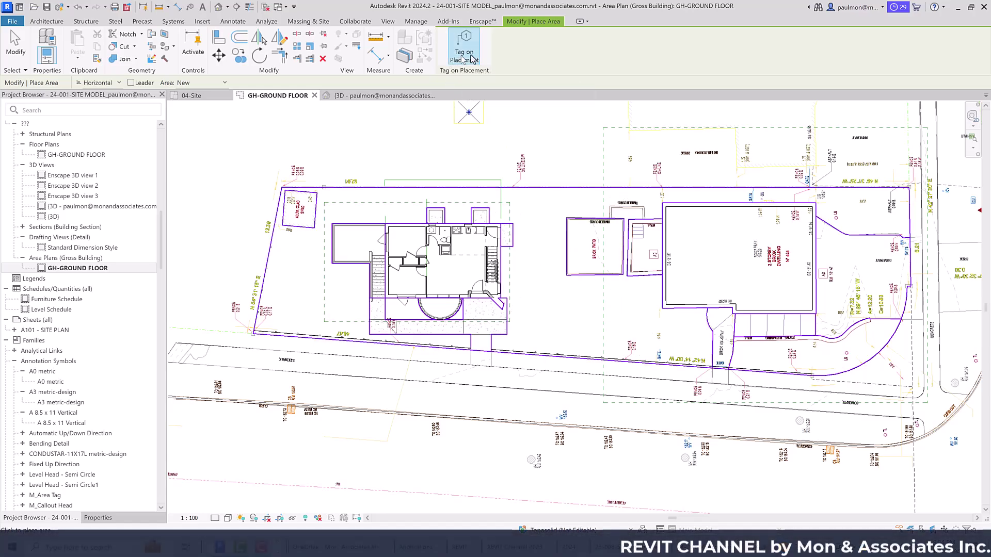
pyautogui.click(463, 56)
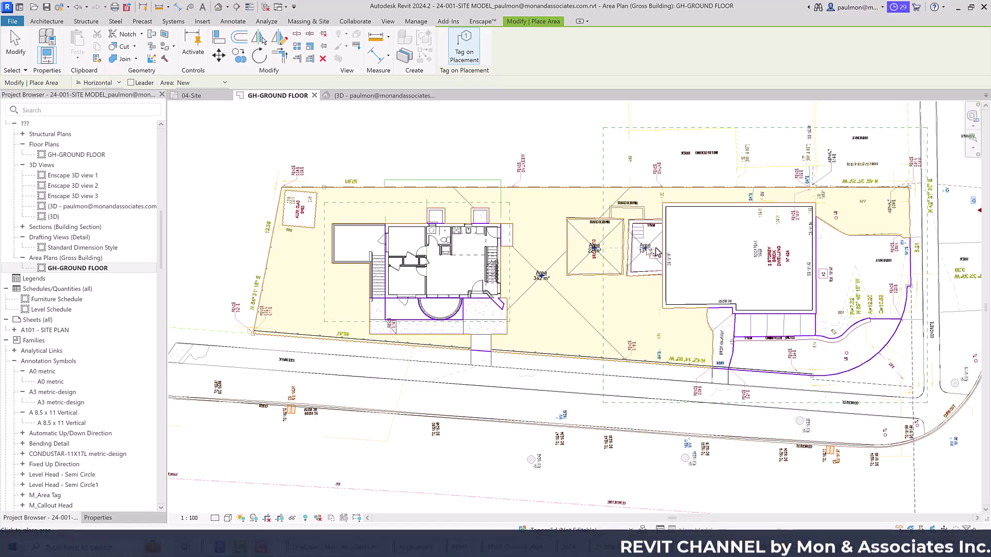
# Place tagged areas in the sunken patio, existing dwelling, driveway, front corner yard, front stair and brick walkway.
pyautogui.click(650, 252)
pyautogui.click(735, 259)
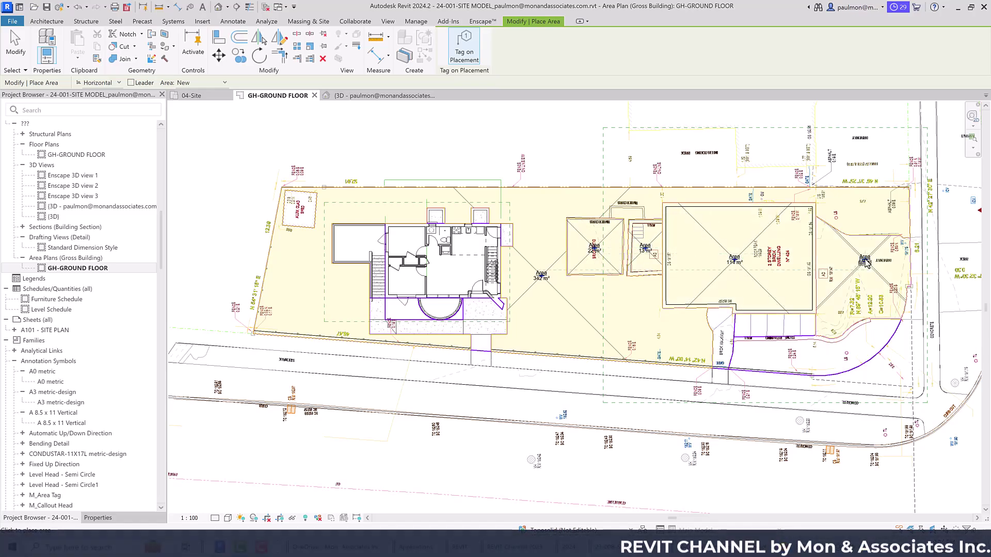
pyautogui.click(866, 263)
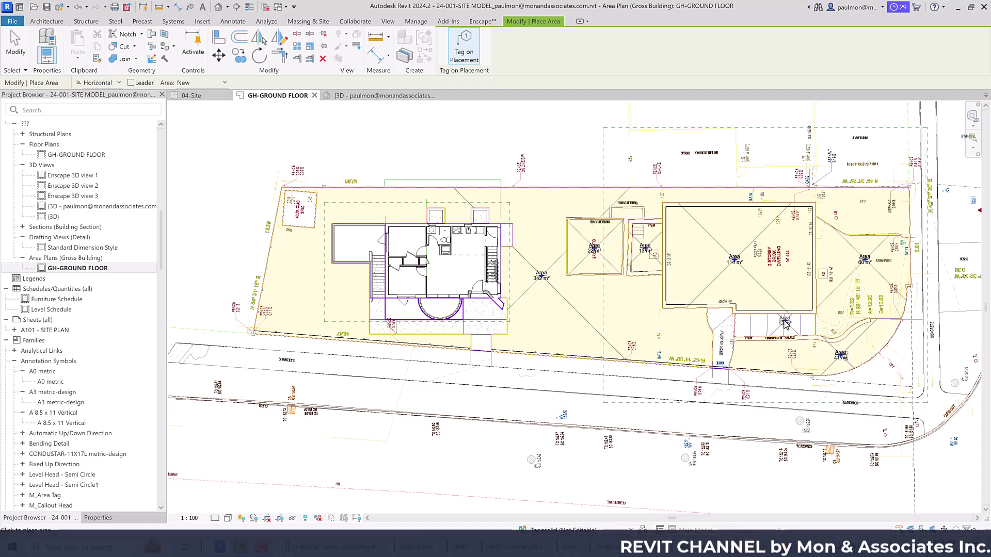
pyautogui.click(722, 331)
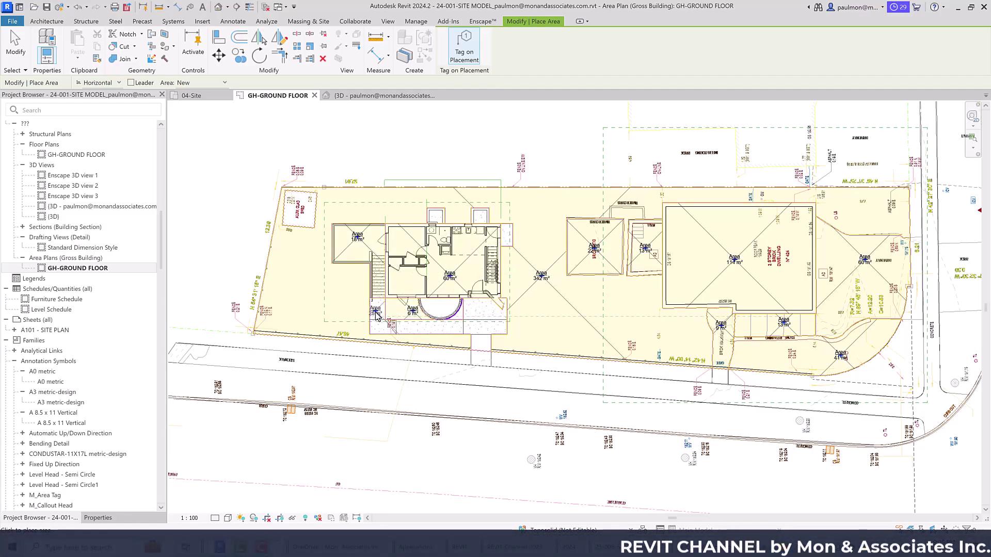
# Place tagged areas in the garden house, its deck, paving, window wells and concrete pad, and in the storage shed, and end the command.
pyautogui.click(376, 324)
pyautogui.click(437, 310)
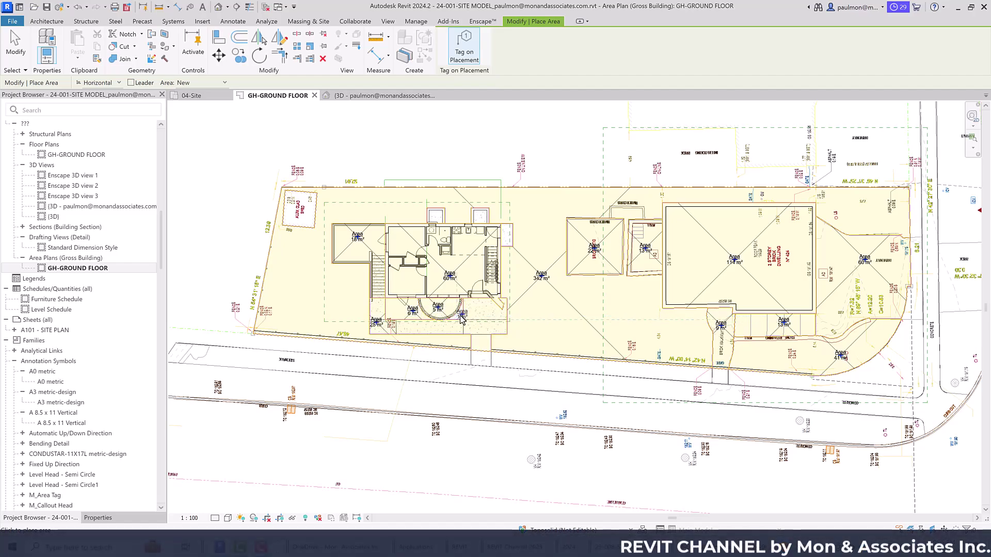
pyautogui.click(459, 316)
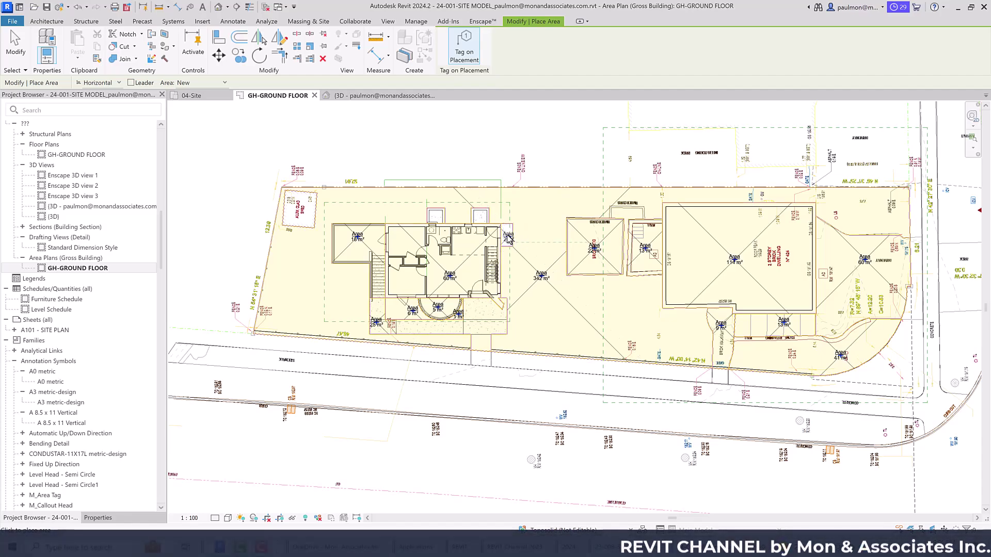
pyautogui.click(508, 239)
pyautogui.click(480, 219)
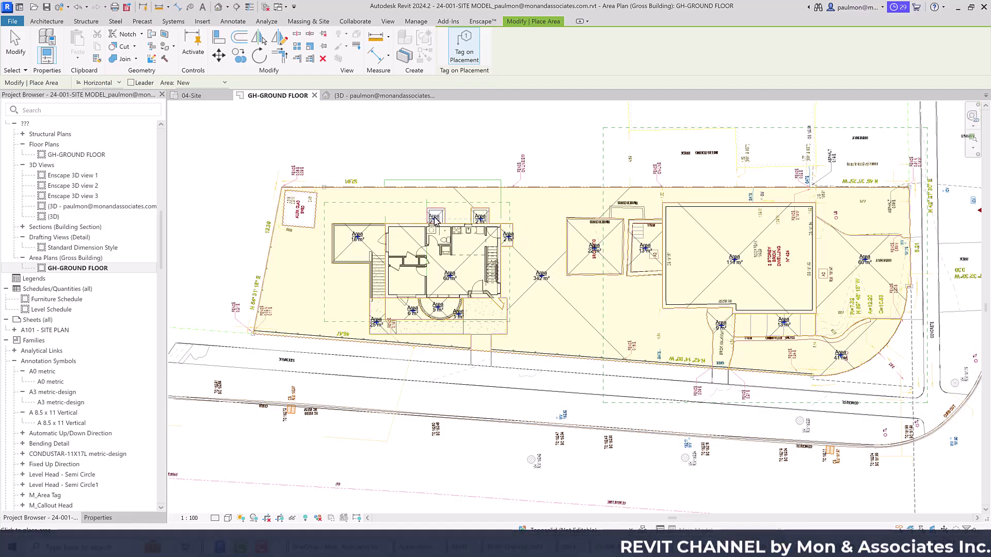
pyautogui.click(435, 220)
pyautogui.click(303, 219)
pyautogui.click(15, 46)
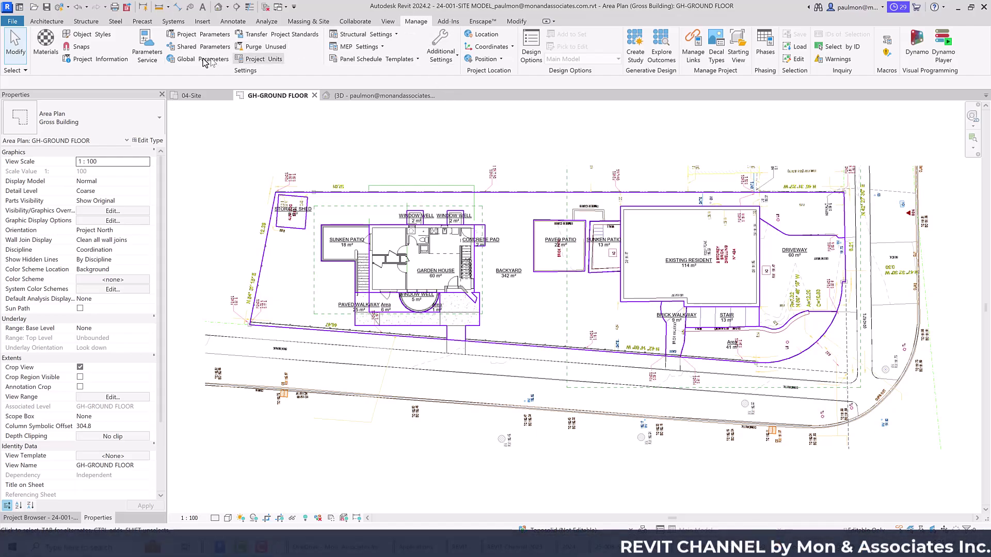
# Create a new project parameter named Area Category with the Text data type.
pyautogui.click(193, 41)
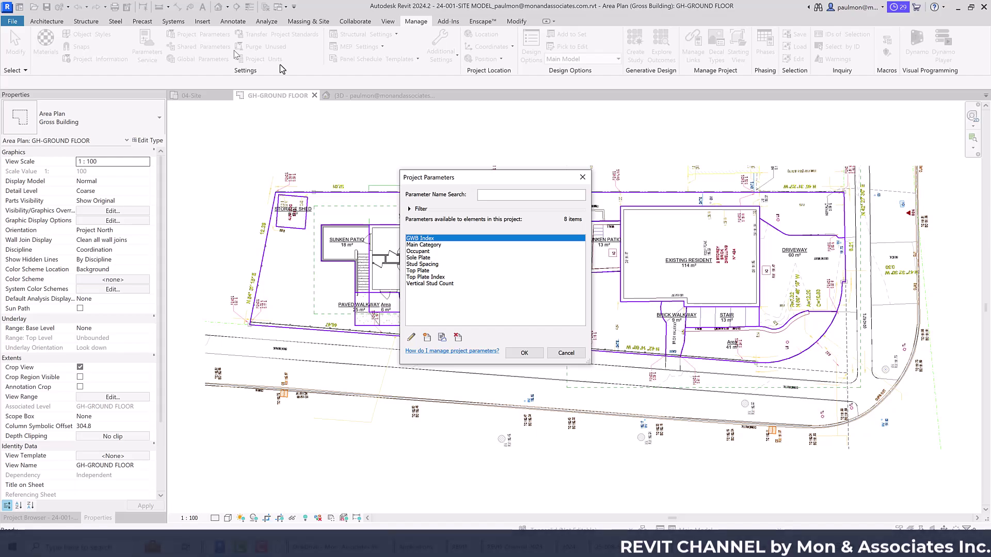
pyautogui.click(427, 337)
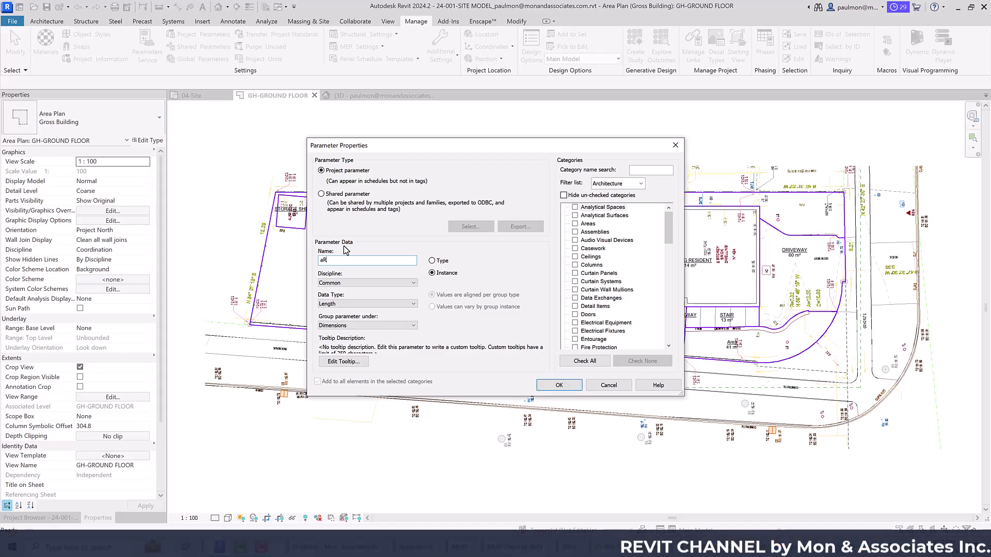
pyautogui.write('Area Category')
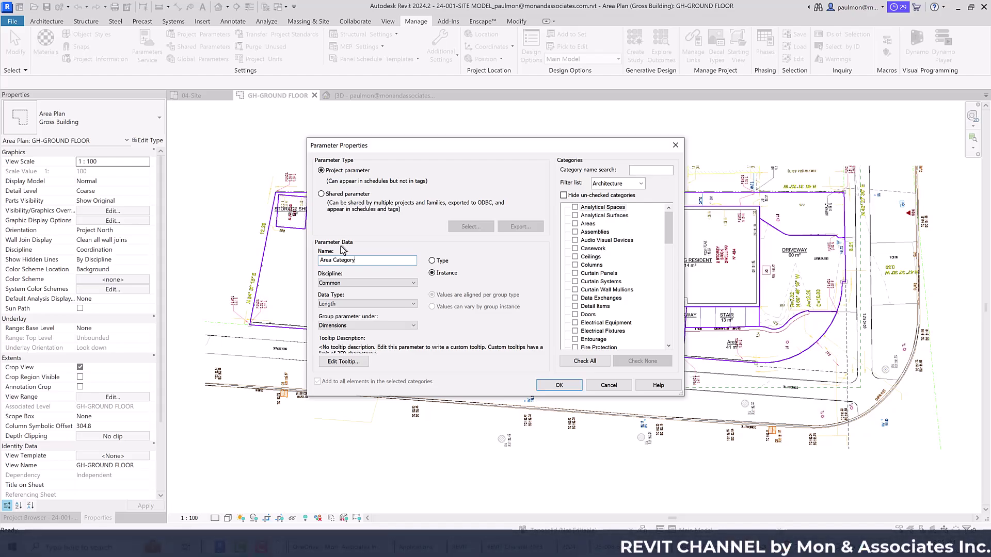
pyautogui.click(341, 303)
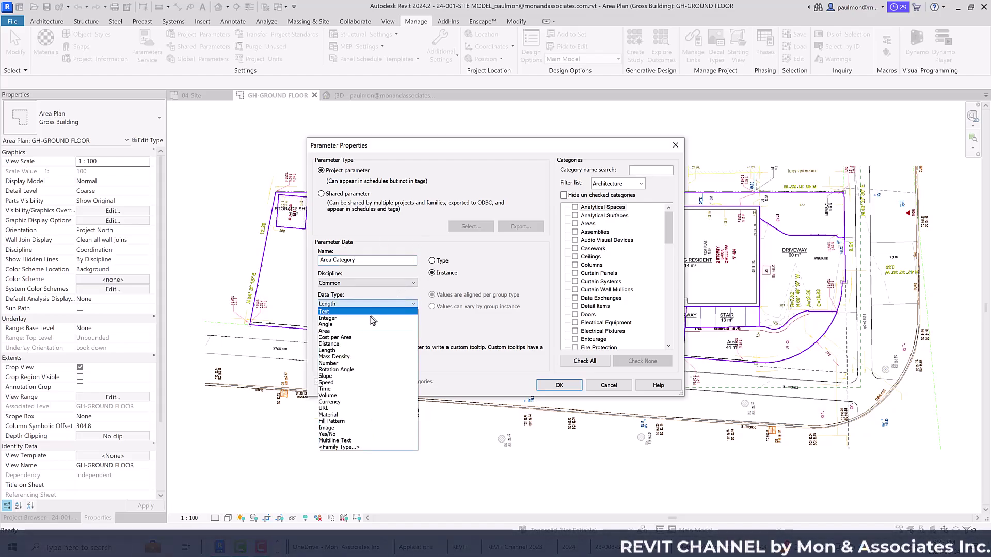
pyautogui.click(327, 311)
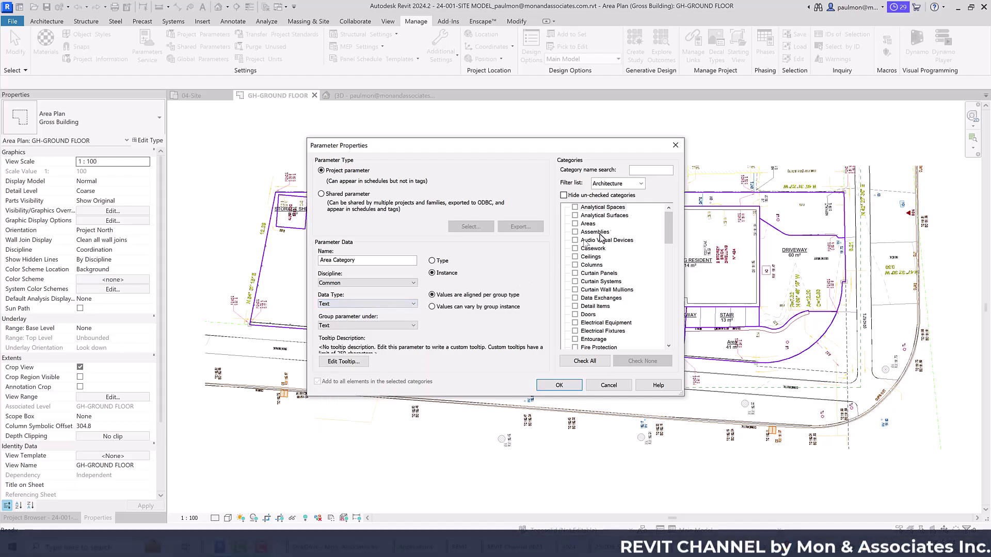
# Assign the new parameter to the Areas category, group it under Identity Data and accept the project parameters.
pyautogui.moveTo(670, 227)
pyautogui.mouseDown()
pyautogui.moveTo(670, 239)
pyautogui.moveTo(669, 224)
pyautogui.mouseUp()
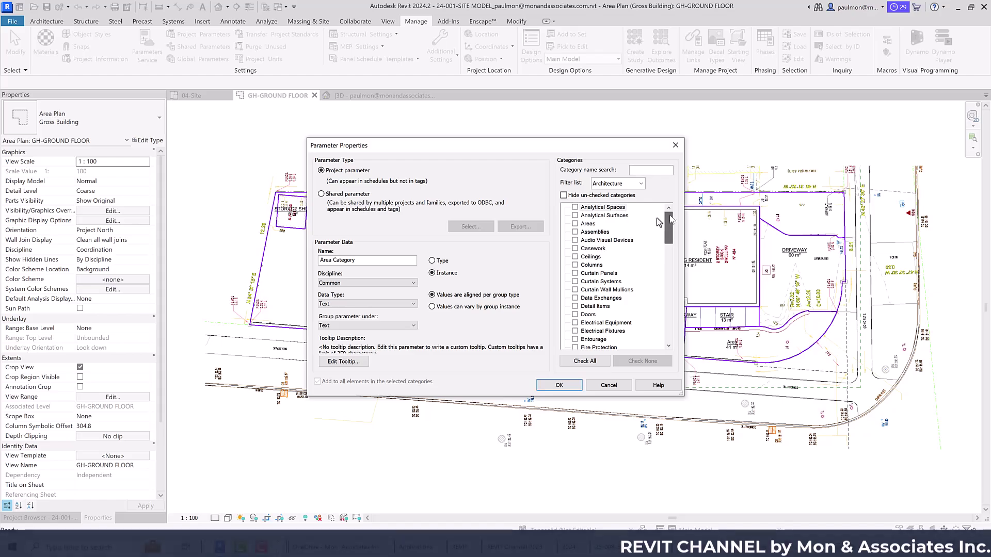
pyautogui.click(575, 224)
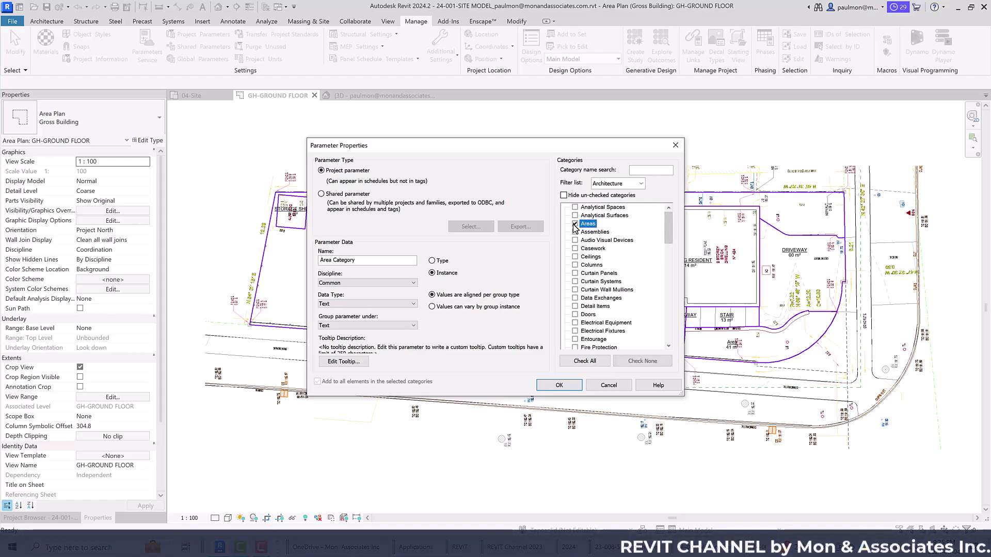
pyautogui.click(353, 326)
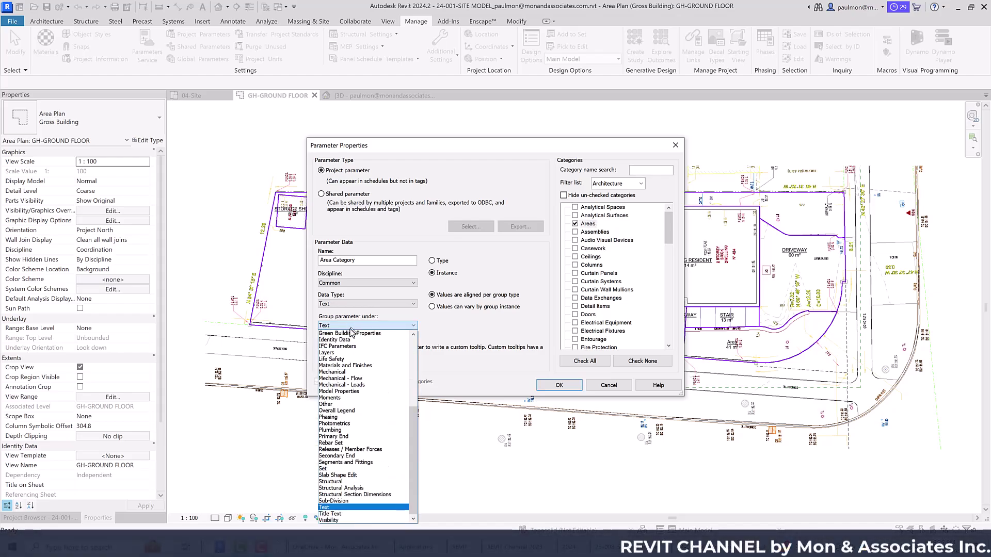
pyautogui.click(341, 340)
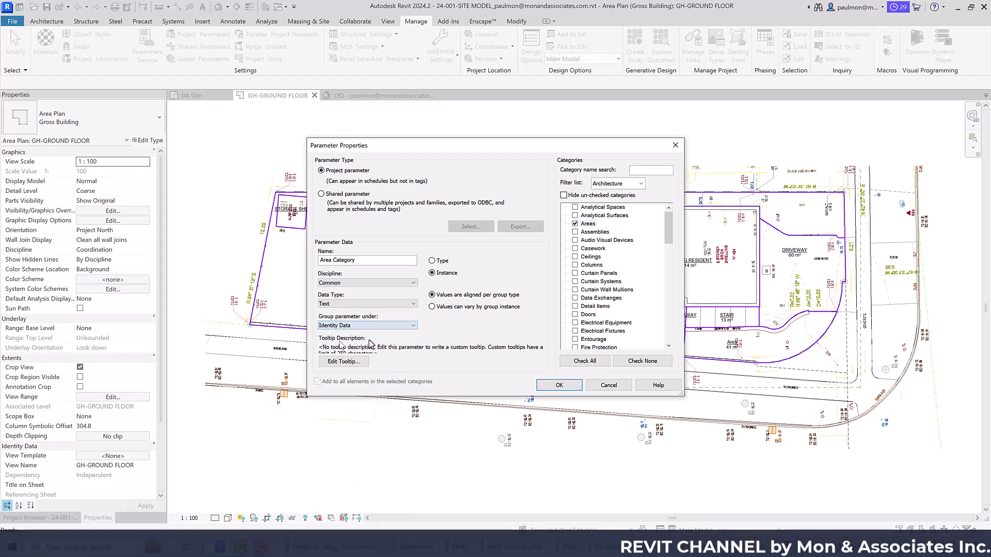
pyautogui.click(561, 386)
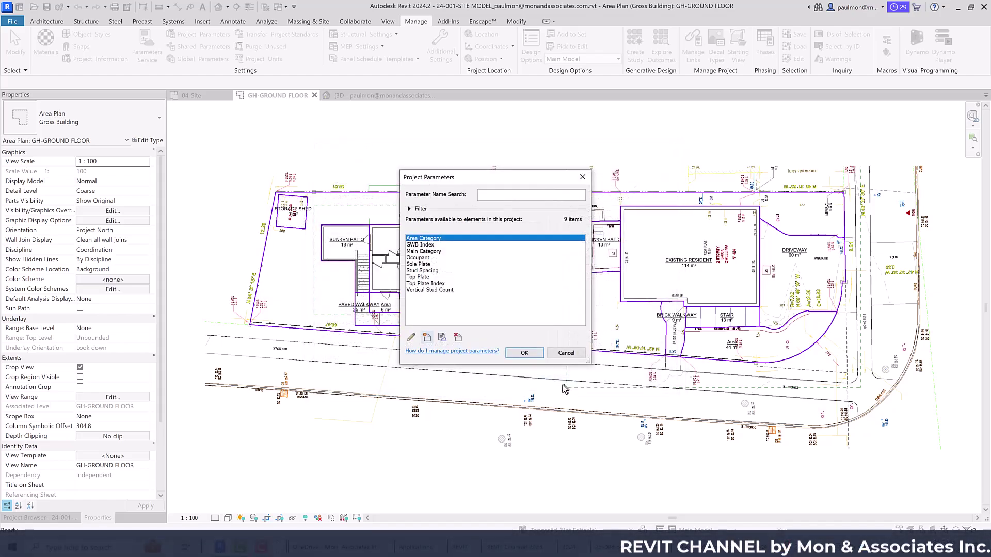
pyautogui.click(524, 354)
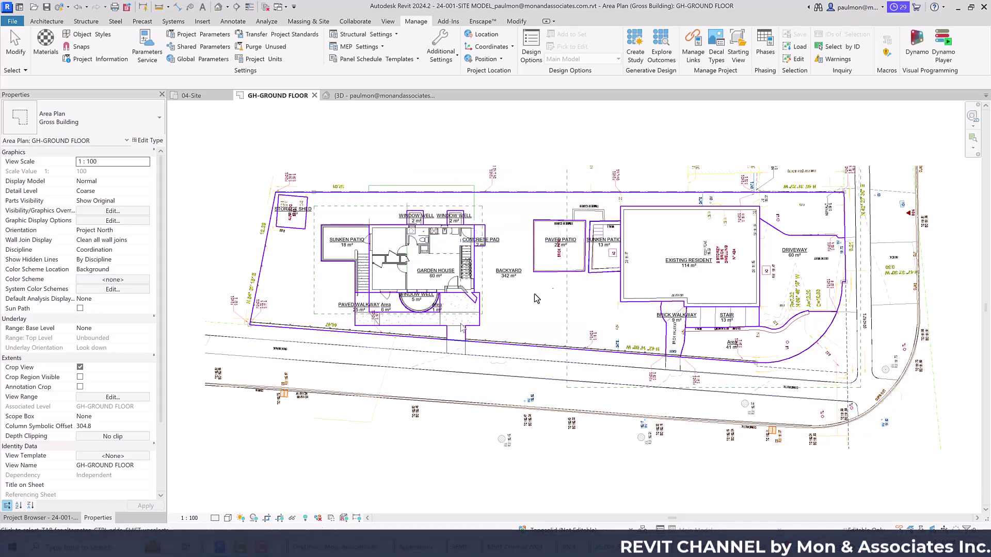
# Fill in the driveway area's Area Category with an uppercase value starting with PAV.
pyautogui.click(799, 260)
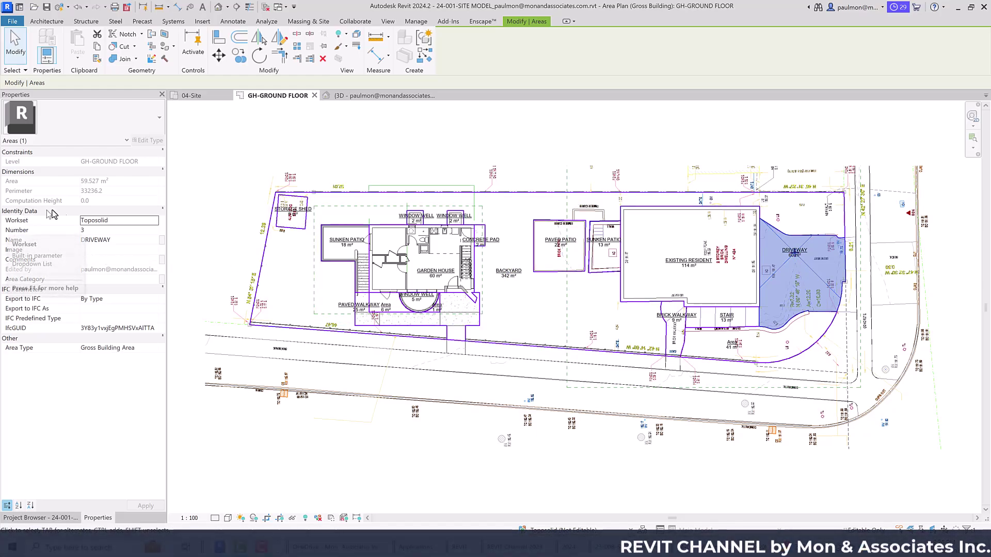
pyautogui.click(98, 280)
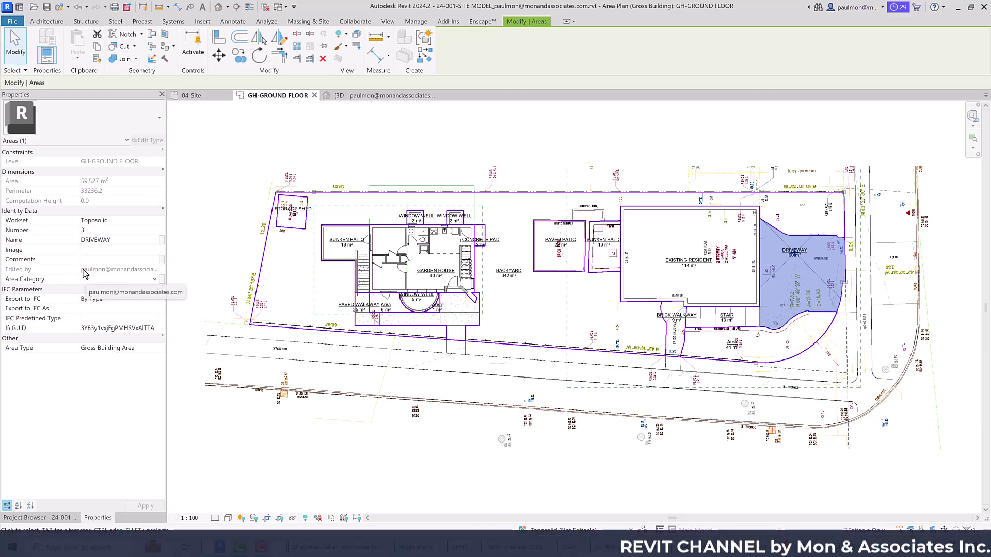
pyautogui.click(85, 276)
pyautogui.write('pav')
pyautogui.press('BackSpace')
pyautogui.press('BackSpace')
pyautogui.press('BackSpace')
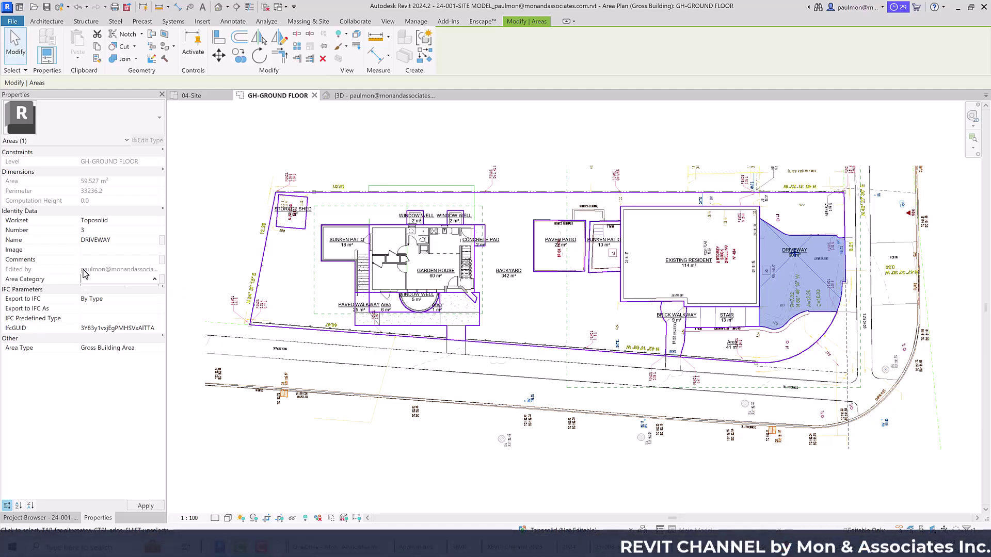
pyautogui.write('PAV')
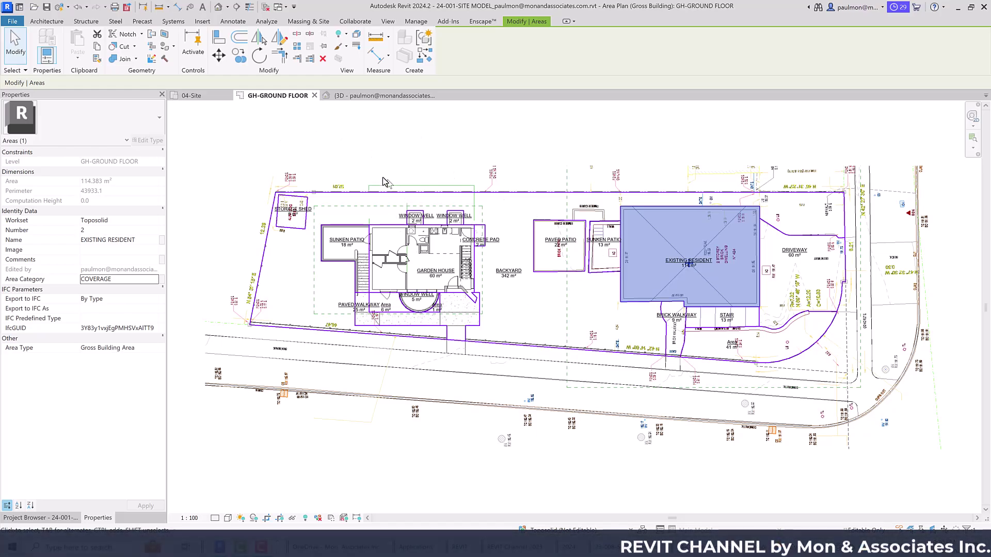
# Create a new Areas (Gross Building) schedule named Area Schedule (Gross Building).
pyautogui.click(388, 22)
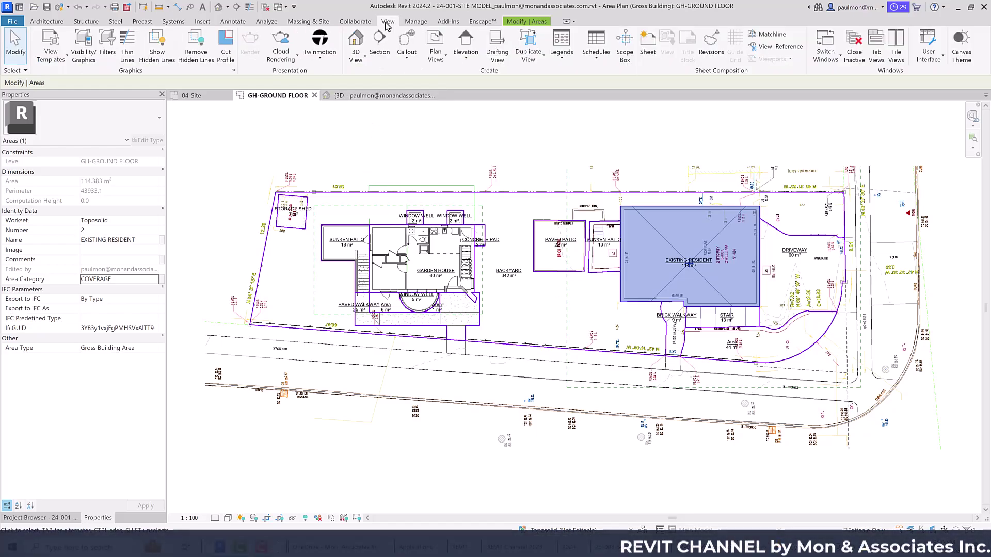
pyautogui.click(595, 57)
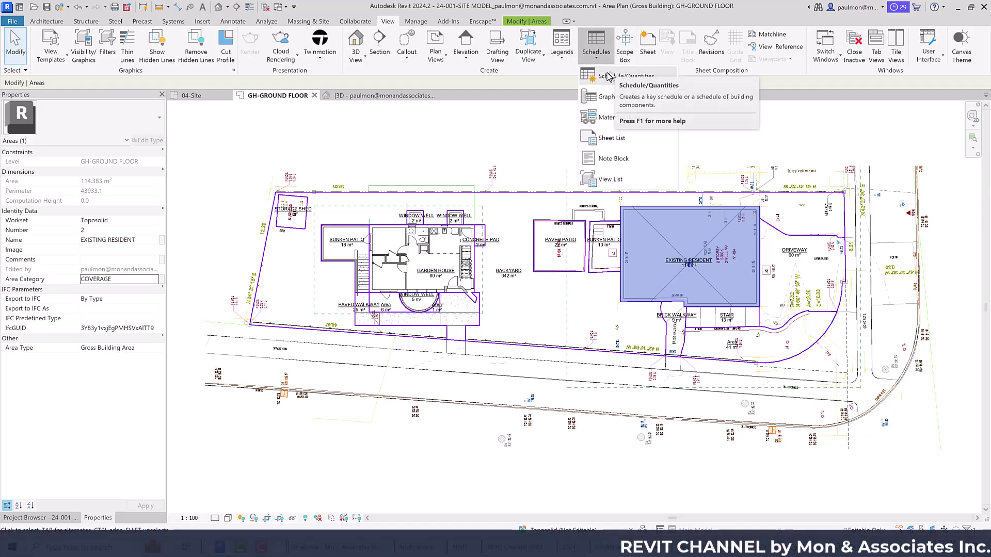
pyautogui.click(608, 76)
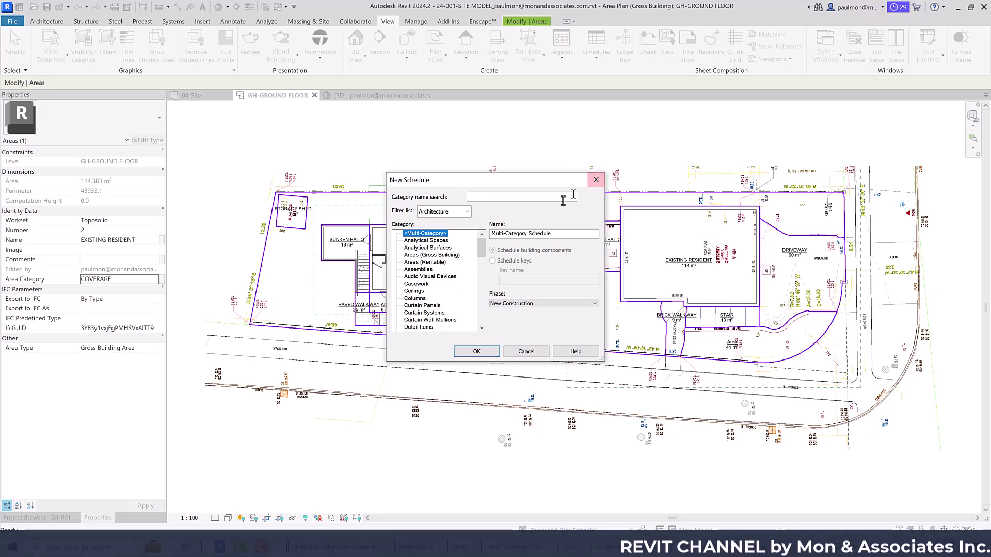
pyautogui.click(436, 256)
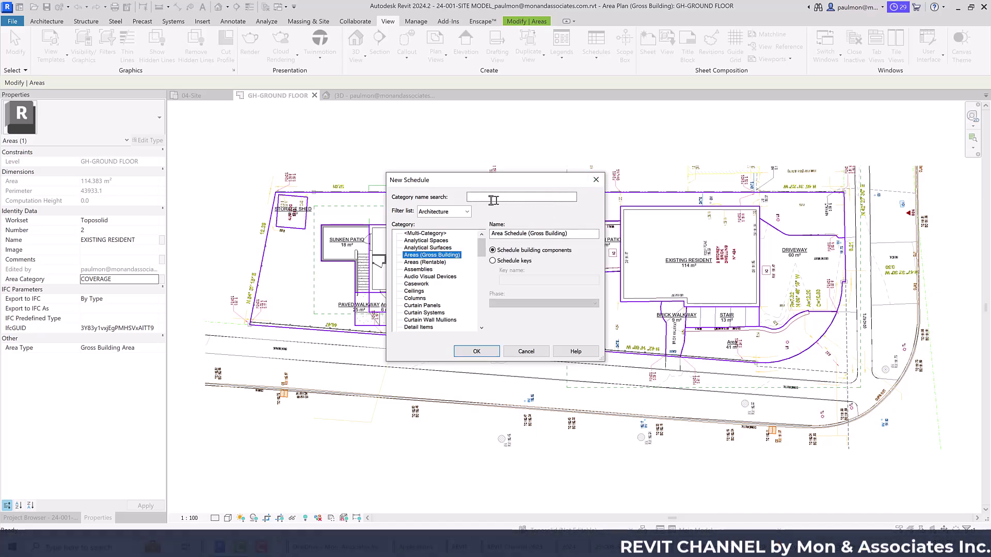
pyautogui.click(477, 351)
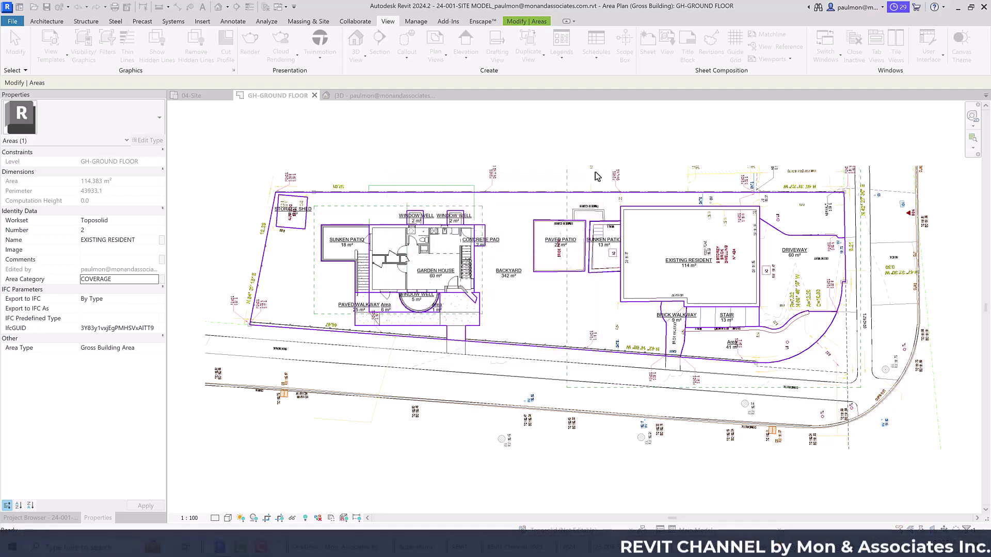
# Add the Area and Area Category fields to the schedule, placing Area Category above Area.
pyautogui.moveTo(658, 138); pyautogui.dragTo(522, 139)
pyautogui.click(565, 227)
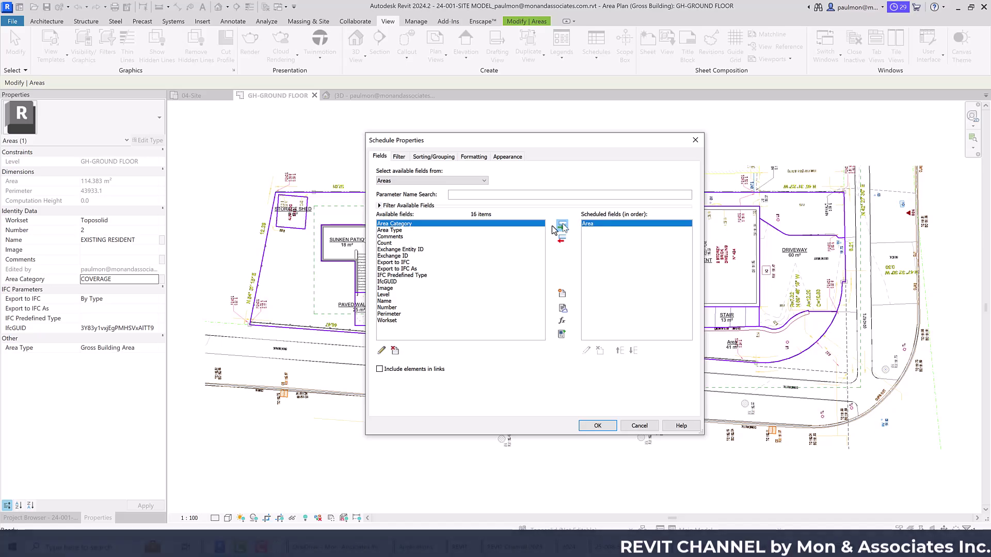
pyautogui.click(563, 227)
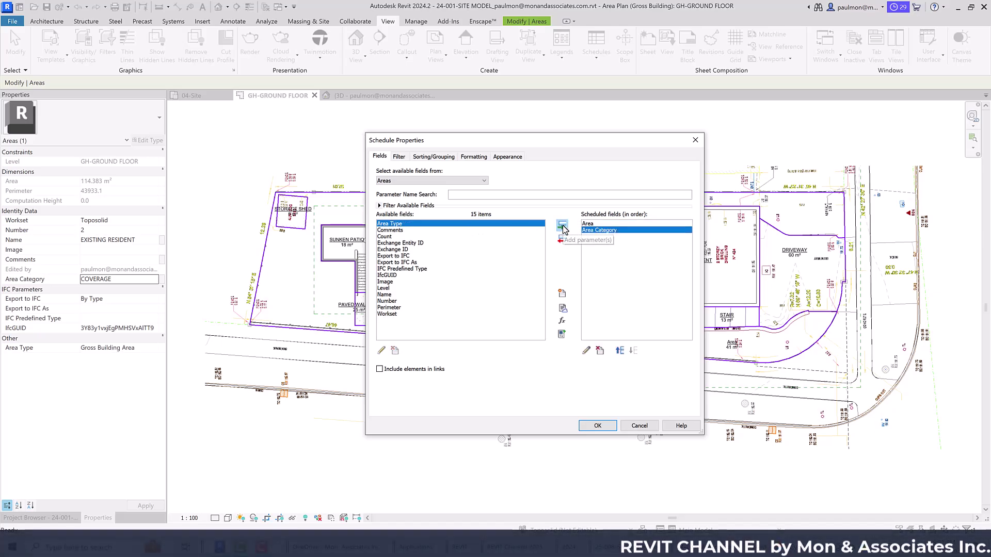
pyautogui.click(620, 351)
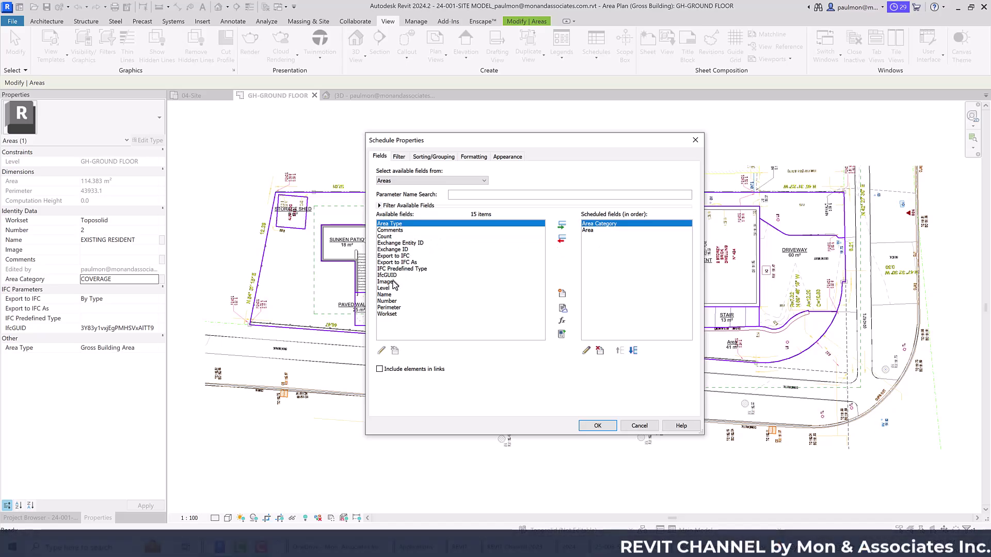
# Add the Name and Area Type fields to the schedule, with Area Type placed directly above Name.
pyautogui.click(387, 295)
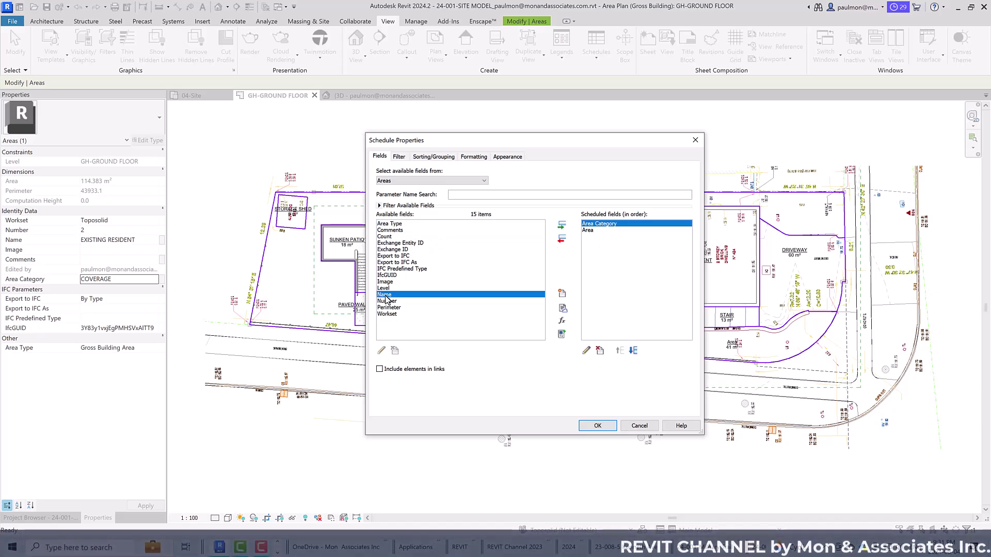
pyautogui.click(562, 227)
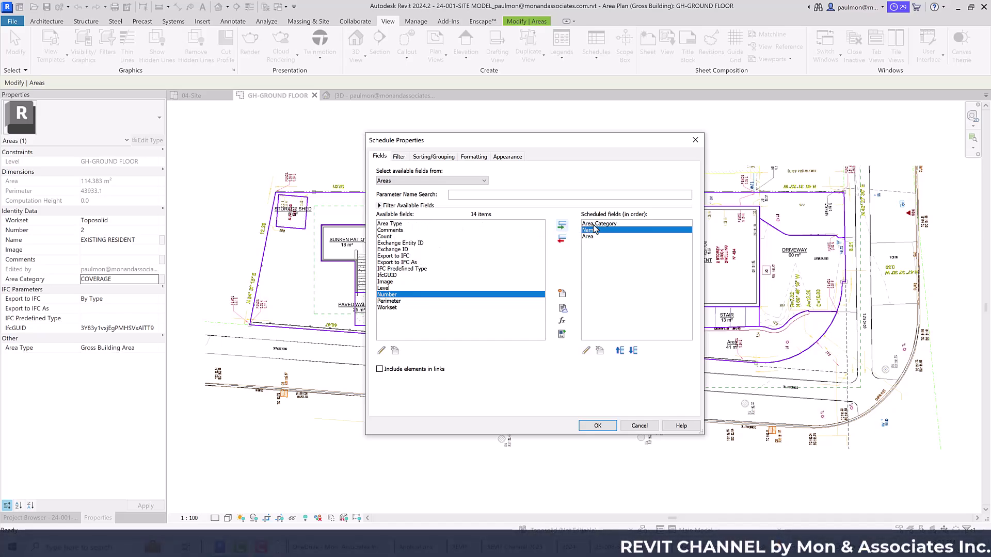
pyautogui.click(397, 225)
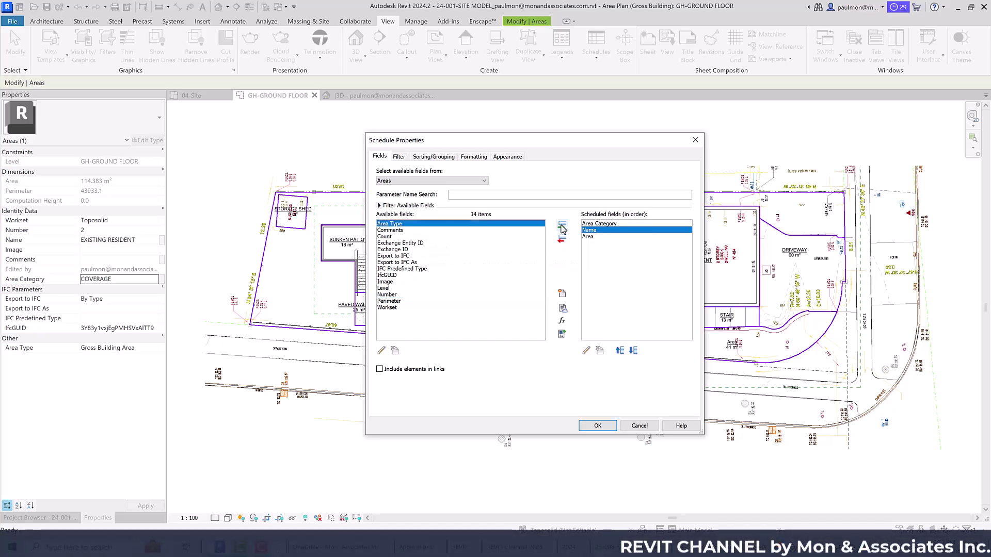
pyautogui.click(562, 225)
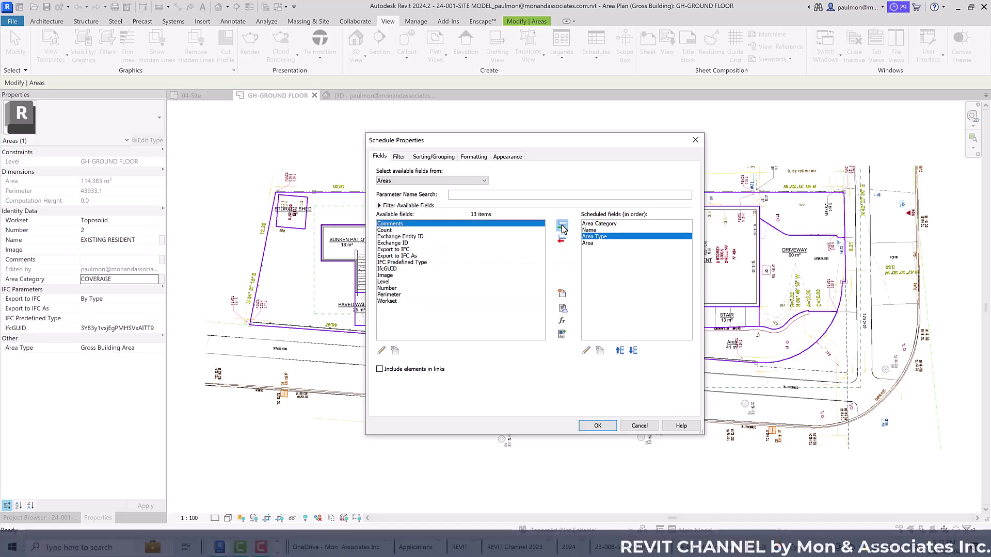
pyautogui.click(619, 351)
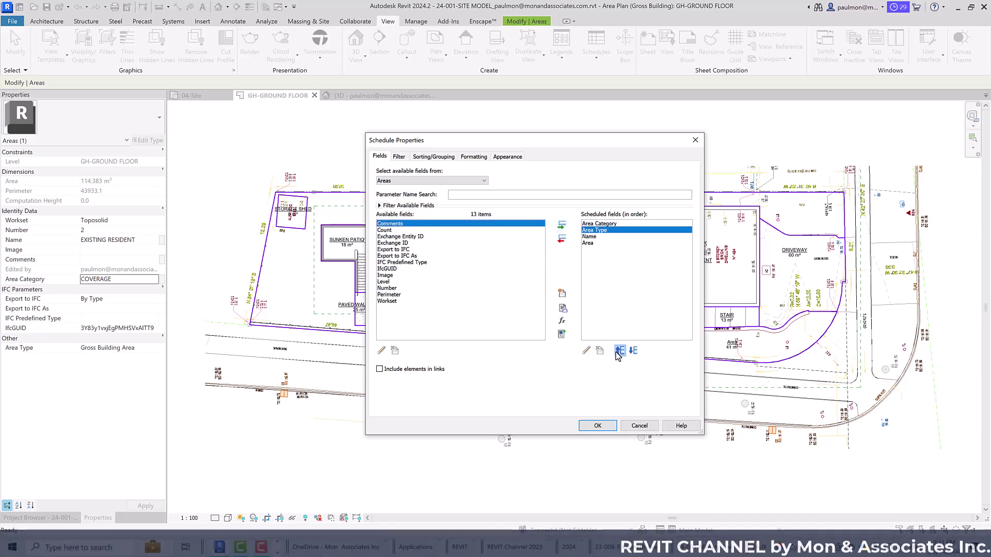
# Add the Comments field to the schedule and move it below Area as the last field.
pyautogui.click(391, 289)
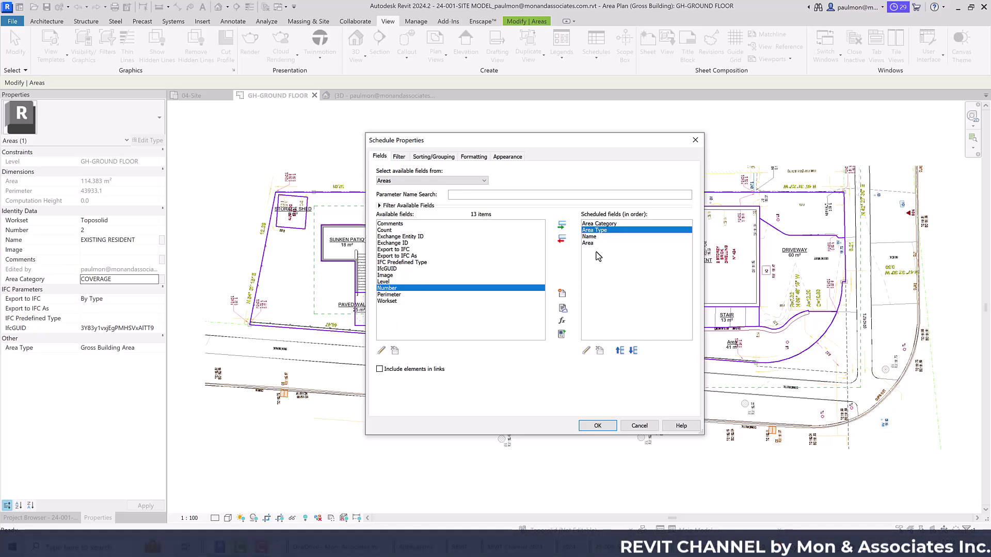
pyautogui.press('Down')
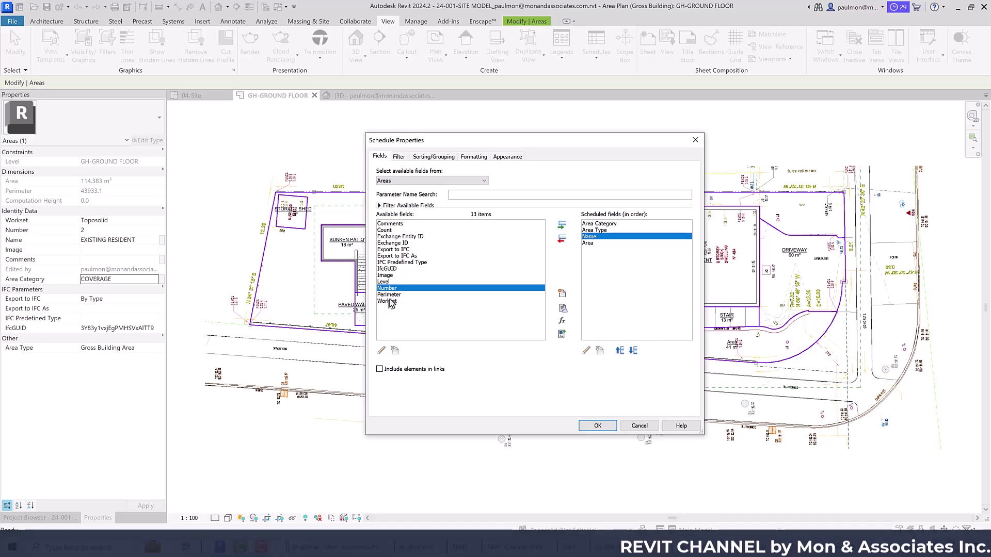
pyautogui.click(390, 224)
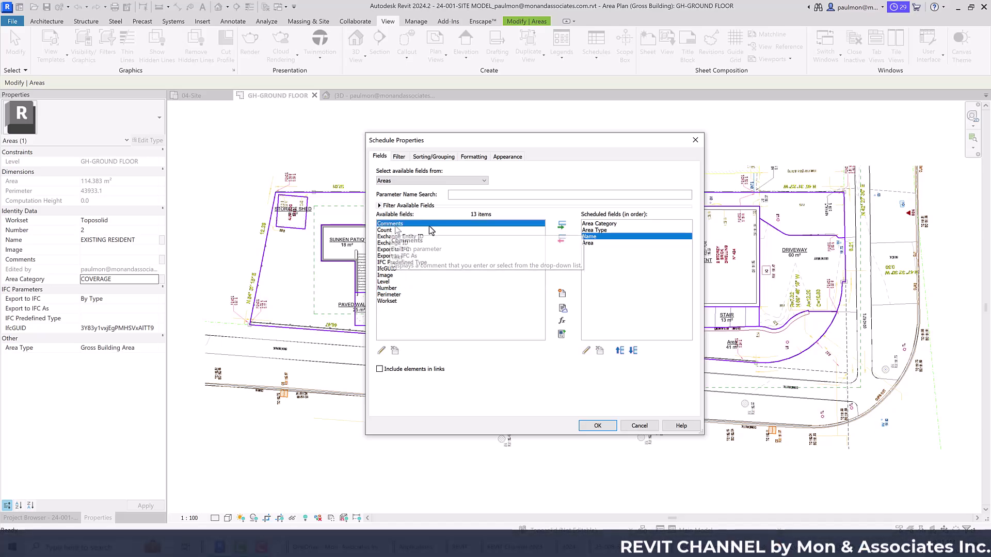
pyautogui.click(562, 226)
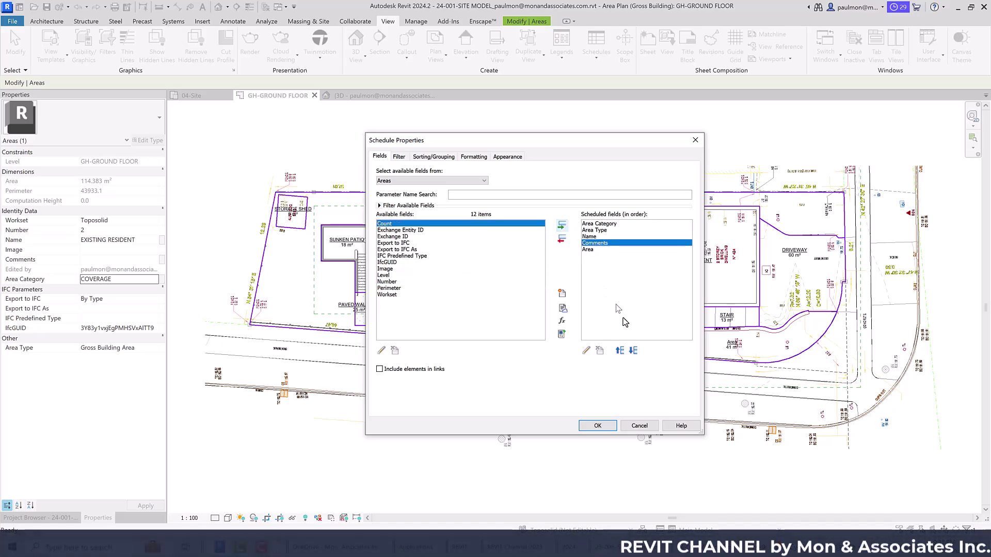
pyautogui.click(633, 351)
# Sort the schedule by Area Category with a header, then by Name, and turn on grand totals.
pyautogui.click(427, 158)
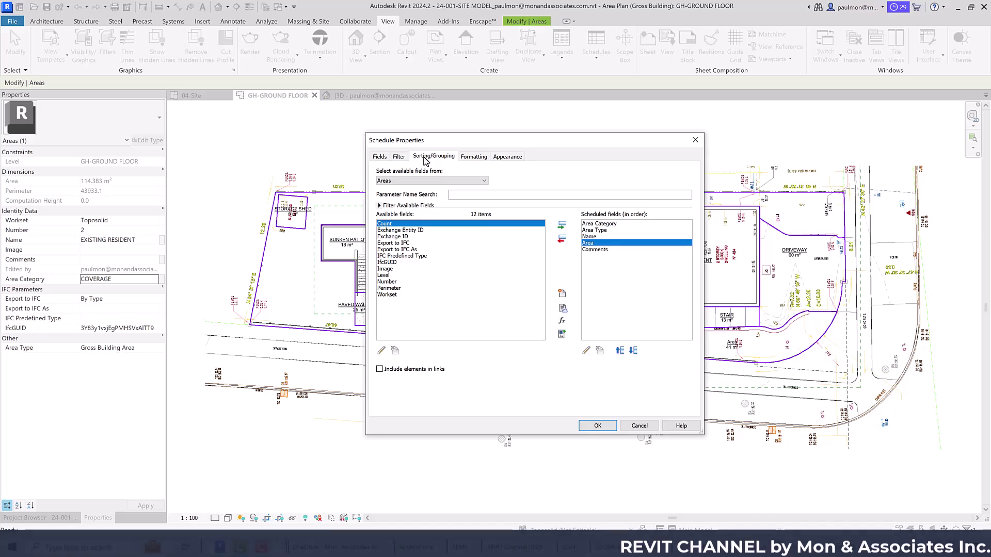
pyautogui.click(472, 173)
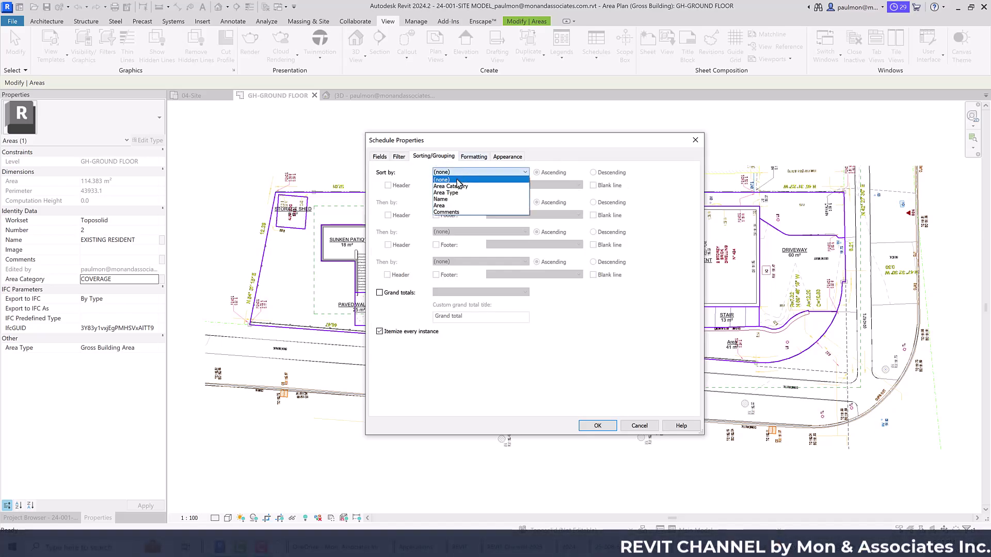
pyautogui.click(463, 191)
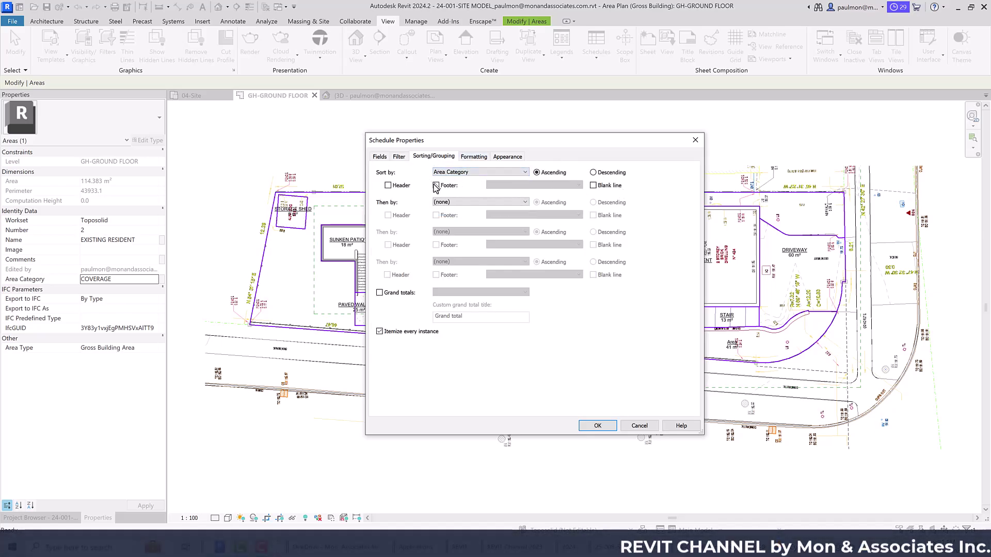
pyautogui.click(388, 186)
pyautogui.click(464, 203)
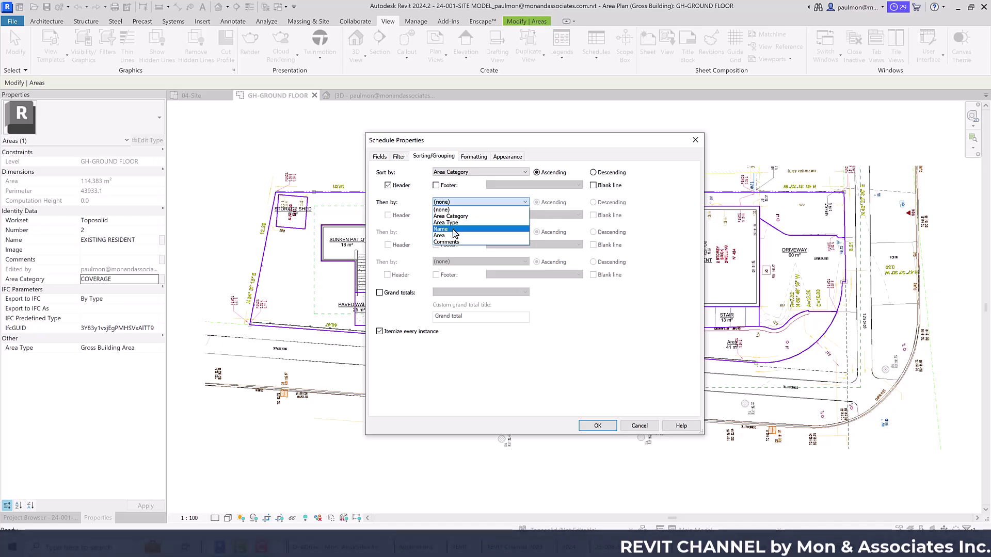
pyautogui.click(465, 219)
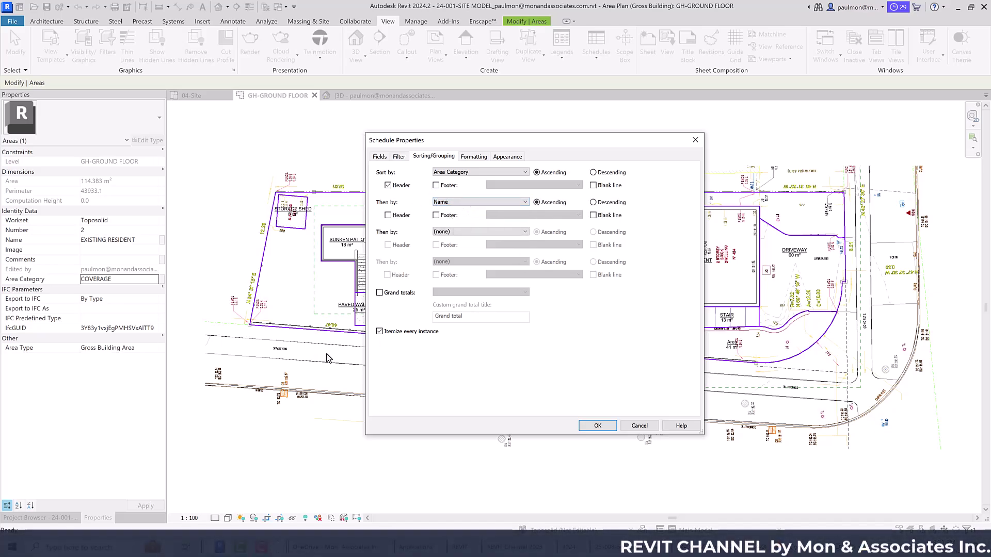
pyautogui.click(380, 292)
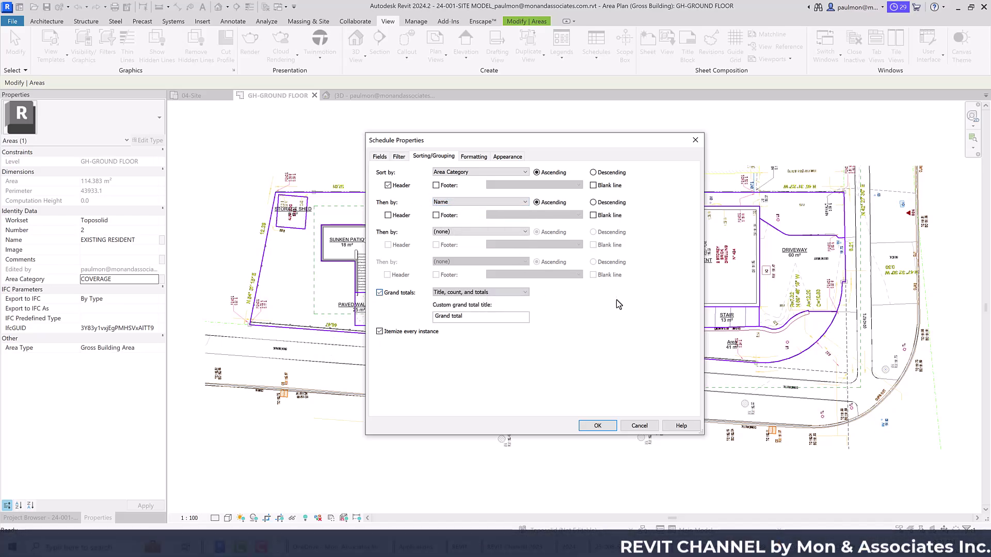
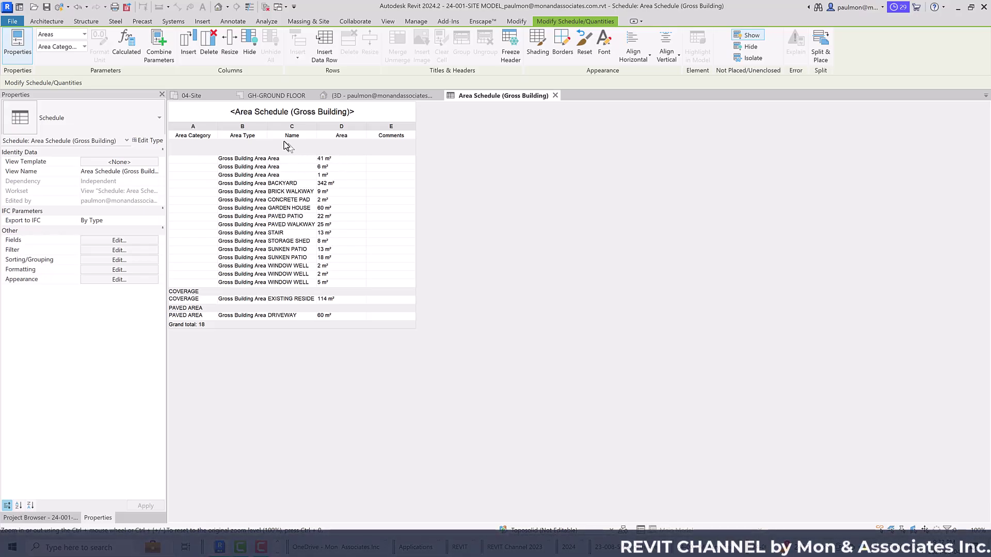
# Widen the schedule's Area Type column and set the 5 m² window well's Area Category to HARD LANDSCAPE.
pyautogui.moveTo(267, 124); pyautogui.dragTo(292, 125)
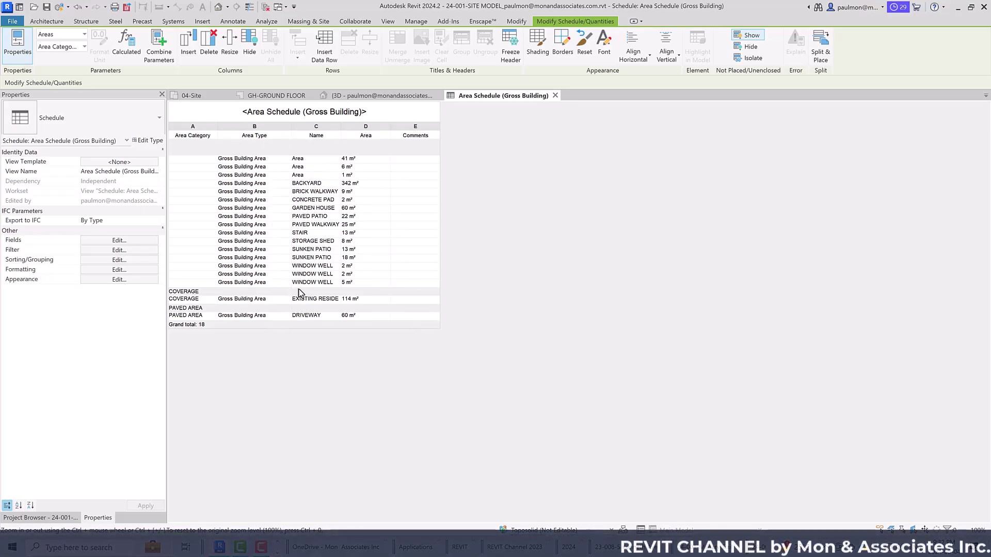
pyautogui.click(210, 284)
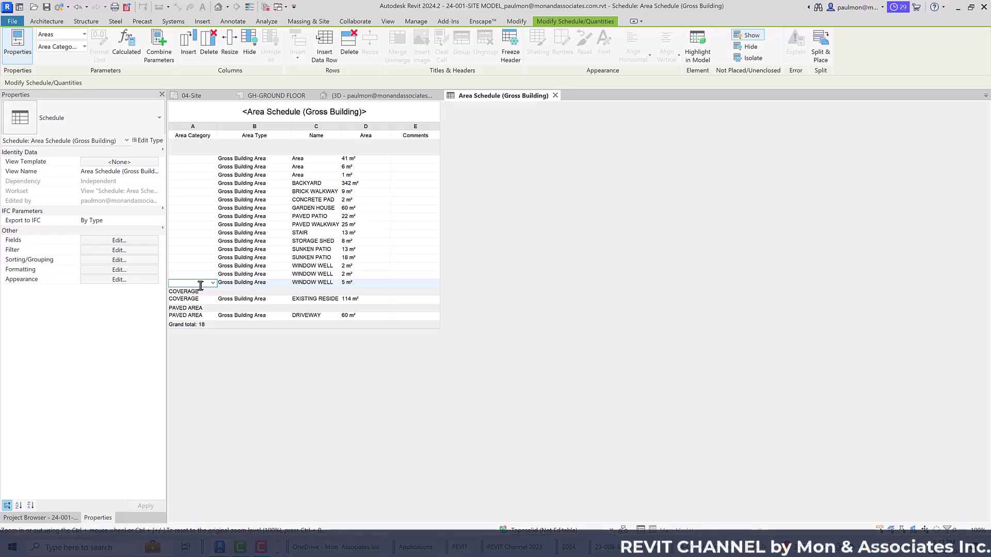
pyautogui.write('HAR')
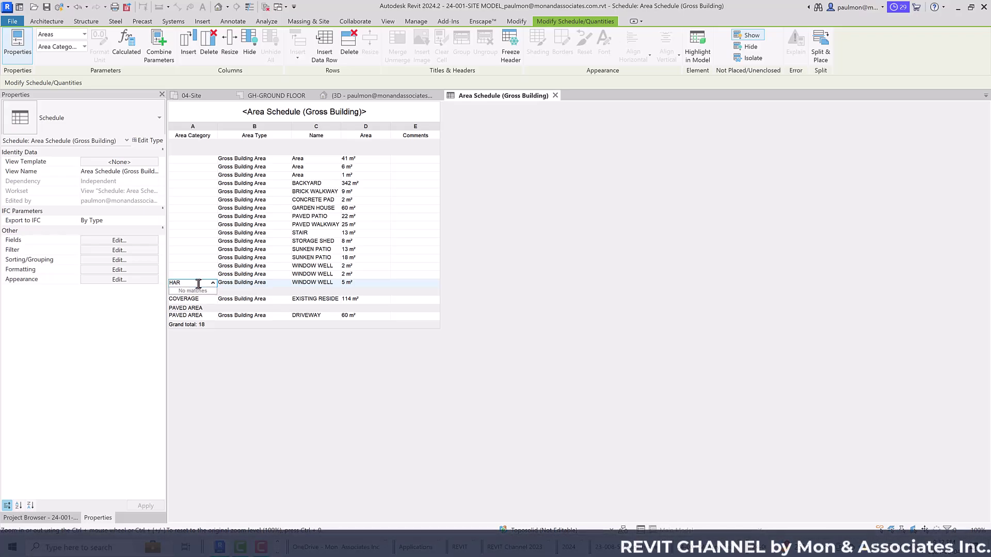
pyautogui.write('D LANDSCAPE')
pyautogui.click(281, 393)
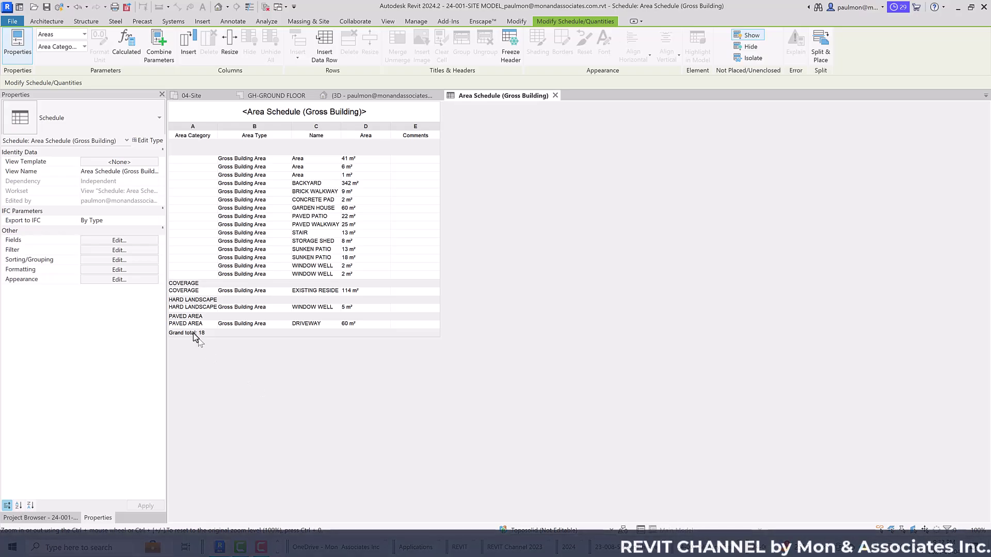
# Set the Area Category of the two 2 m² window wells to HARD LANDSCAPE in the schedule.
pyautogui.click(204, 275)
pyautogui.click(212, 275)
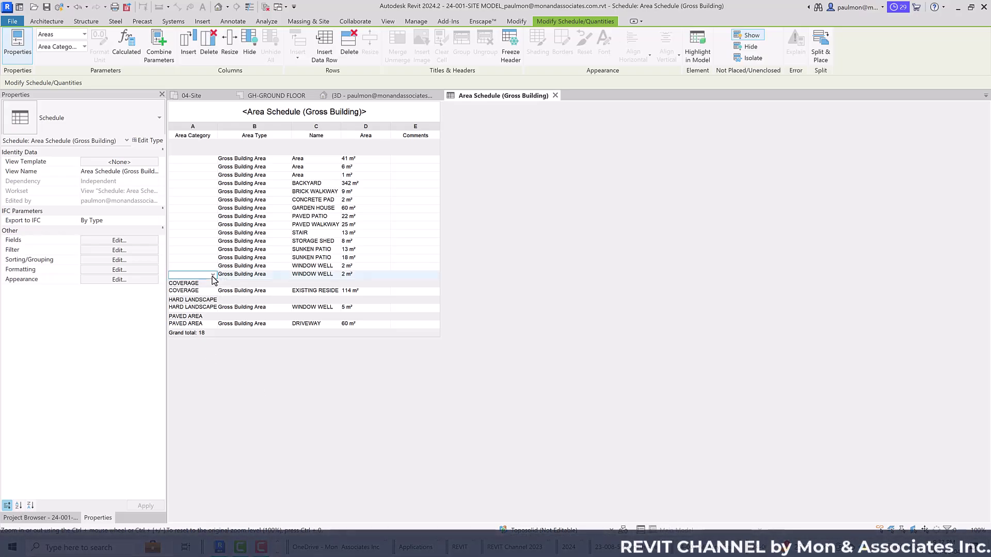
pyautogui.click(209, 288)
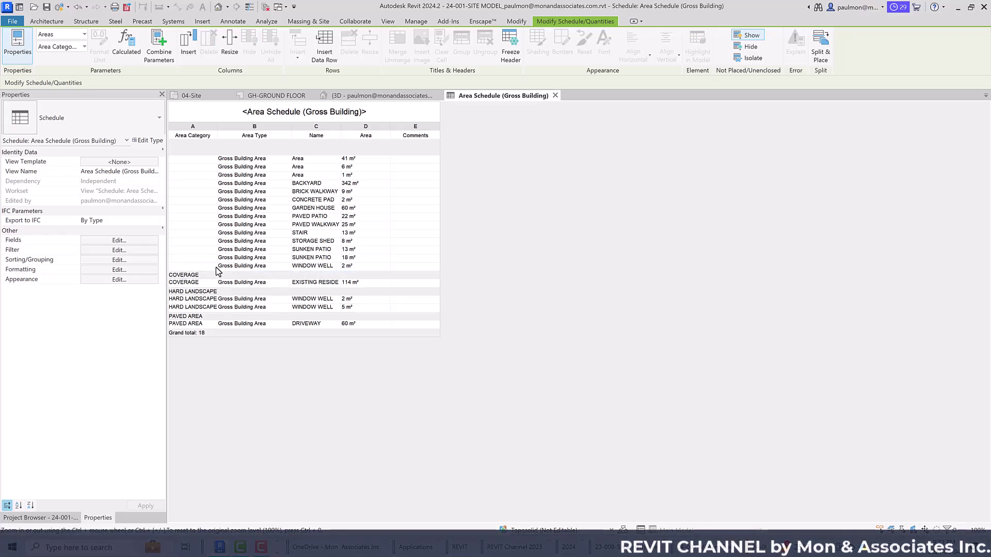
pyautogui.click(215, 268)
pyautogui.click(213, 266)
pyautogui.click(201, 281)
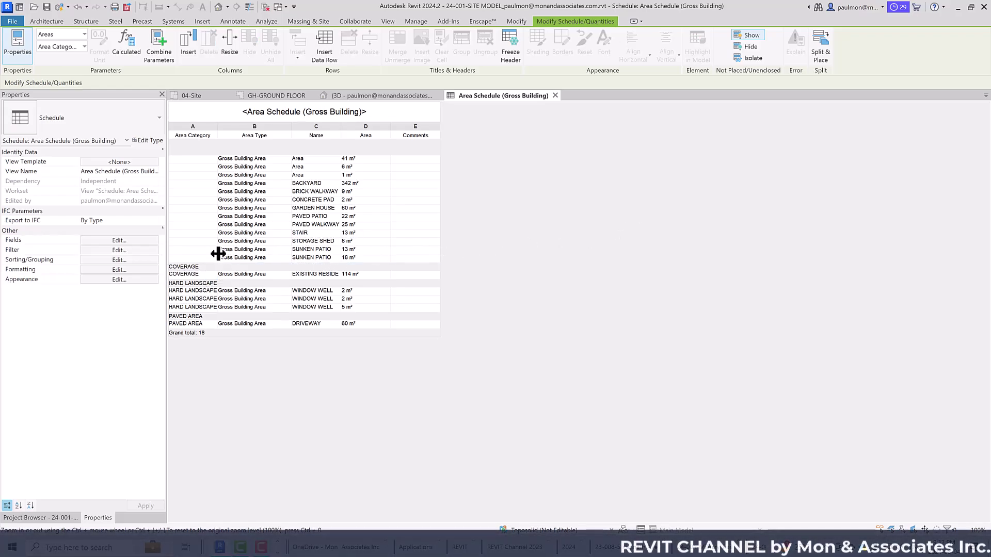
# Assign the HARD LANDSCAPE Area Category to both sunken patios in the schedule.
pyautogui.click(213, 258)
pyautogui.click(213, 258)
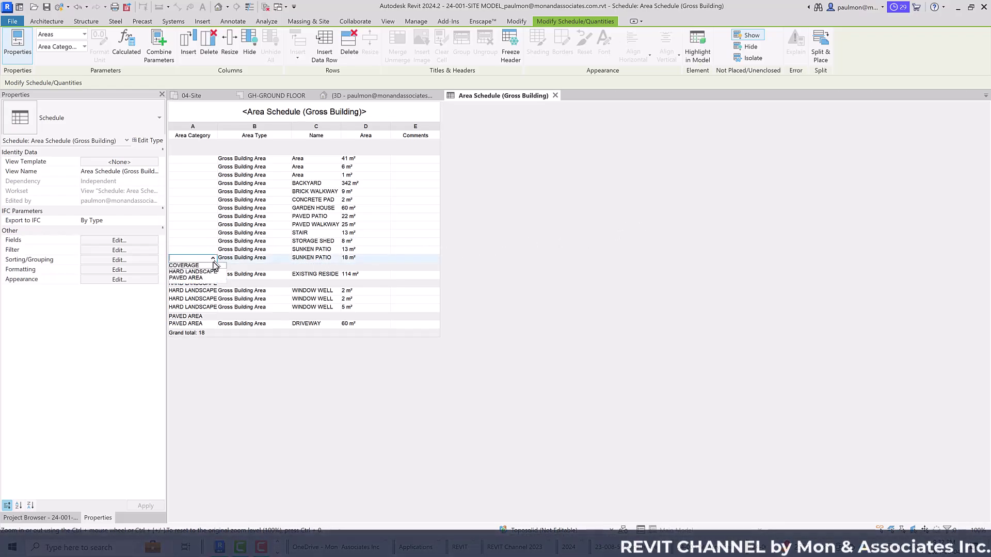
pyautogui.click(200, 272)
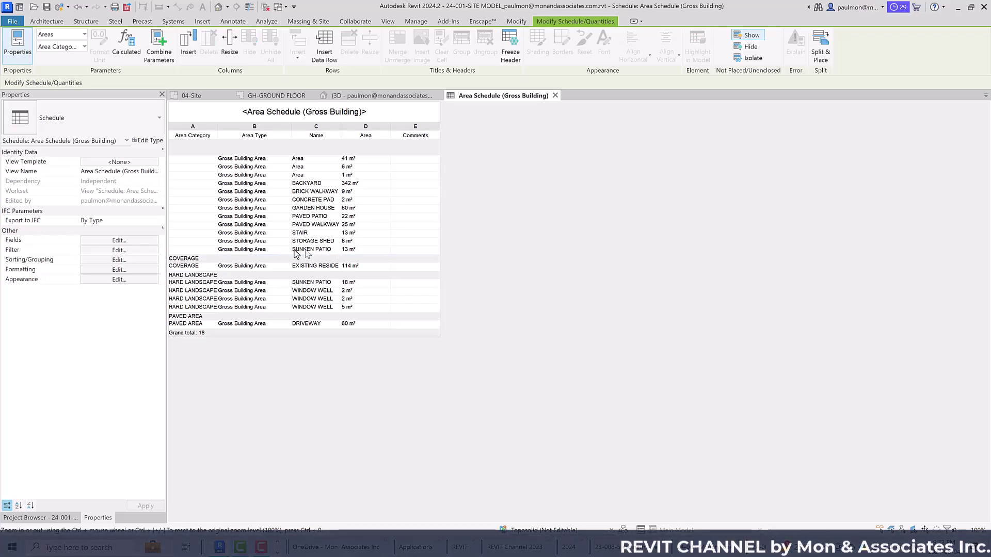
pyautogui.click(211, 251)
pyautogui.click(213, 250)
pyautogui.click(203, 263)
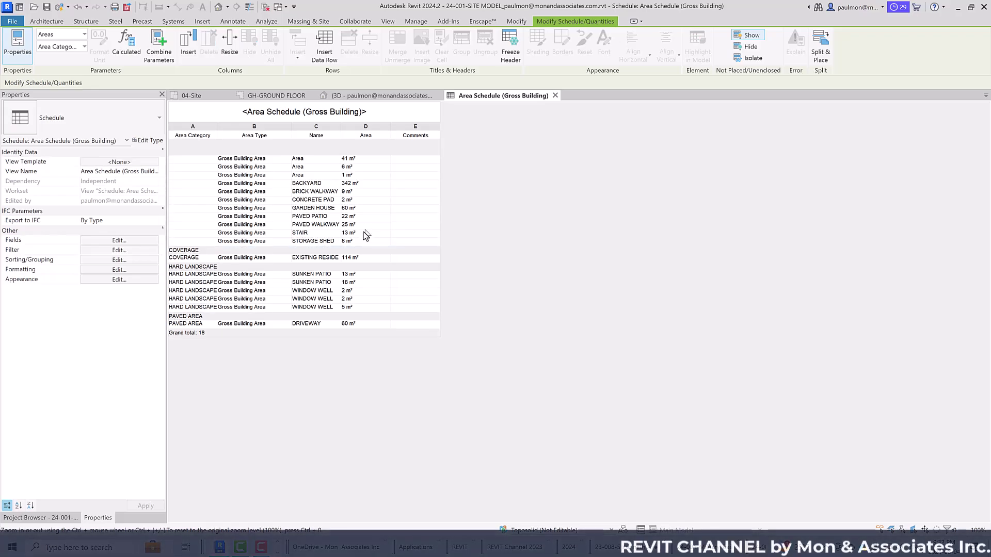
# Set the storage shed's Area Category to COVERAGE and the stair's to HARD LANDSCAPE.
pyautogui.click(212, 241)
pyautogui.click(214, 242)
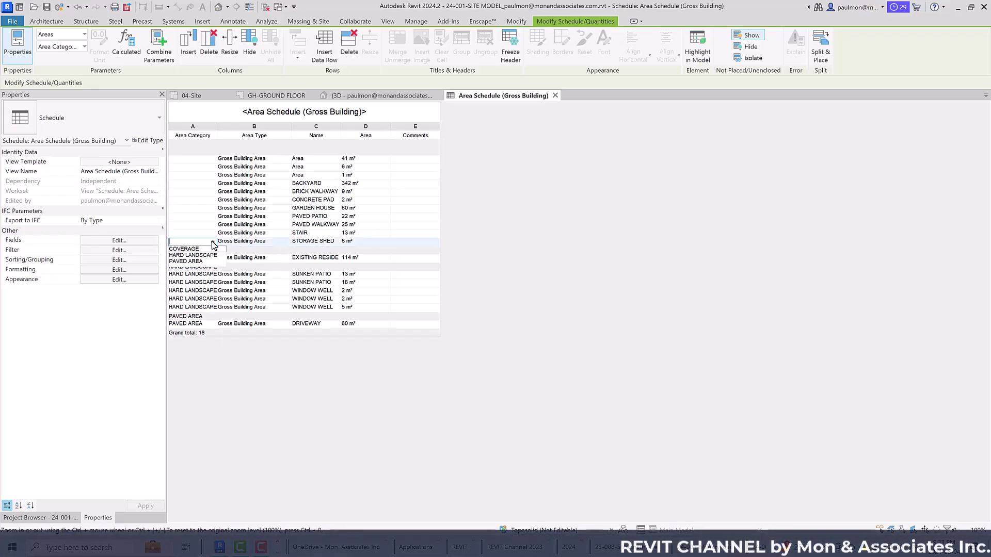
pyautogui.click(196, 249)
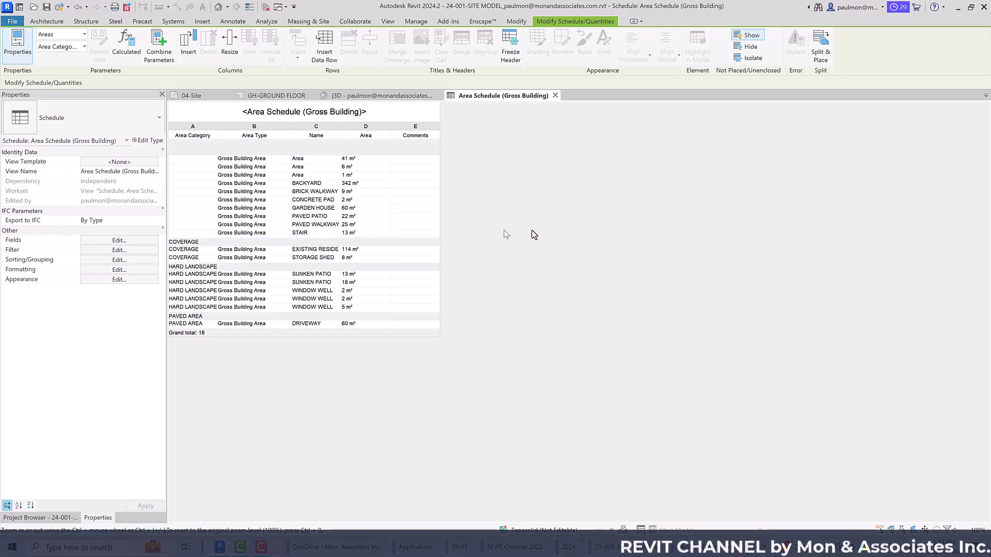
pyautogui.click(215, 233)
pyautogui.click(214, 233)
pyautogui.click(195, 249)
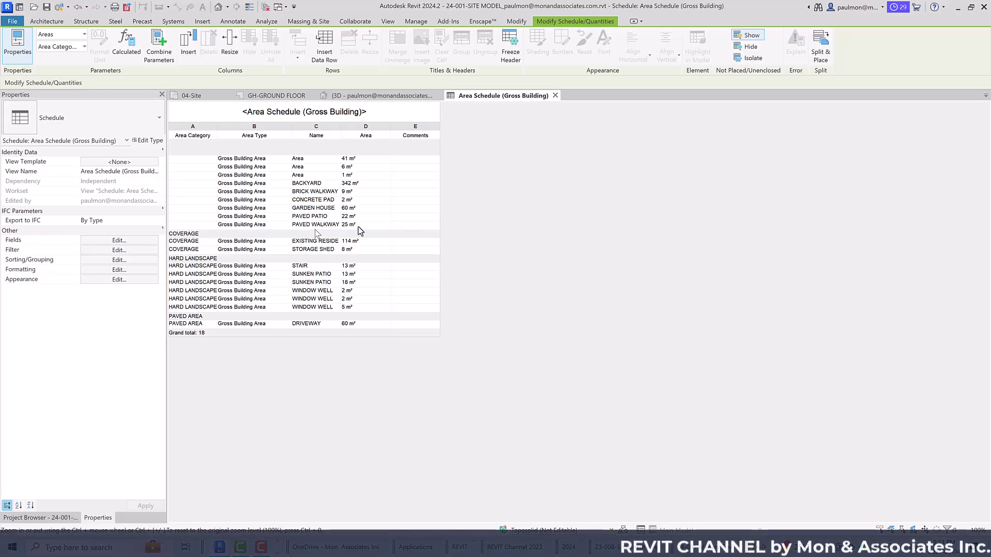
# Set the Area Category of the paved walkway and the paved patio to HARD LANDSCAPE.
pyautogui.click(214, 226)
pyautogui.click(213, 226)
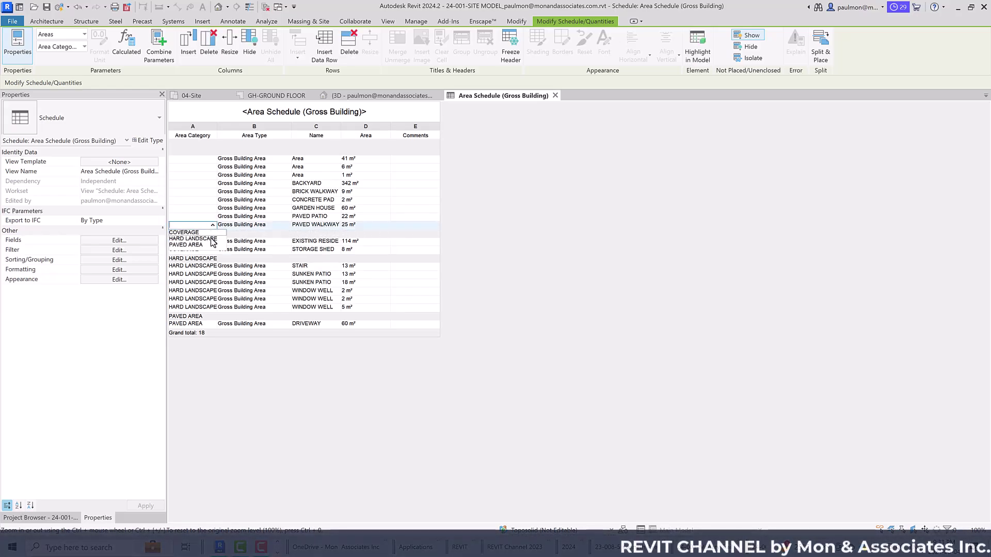
pyautogui.click(211, 239)
pyautogui.click(213, 218)
pyautogui.click(213, 218)
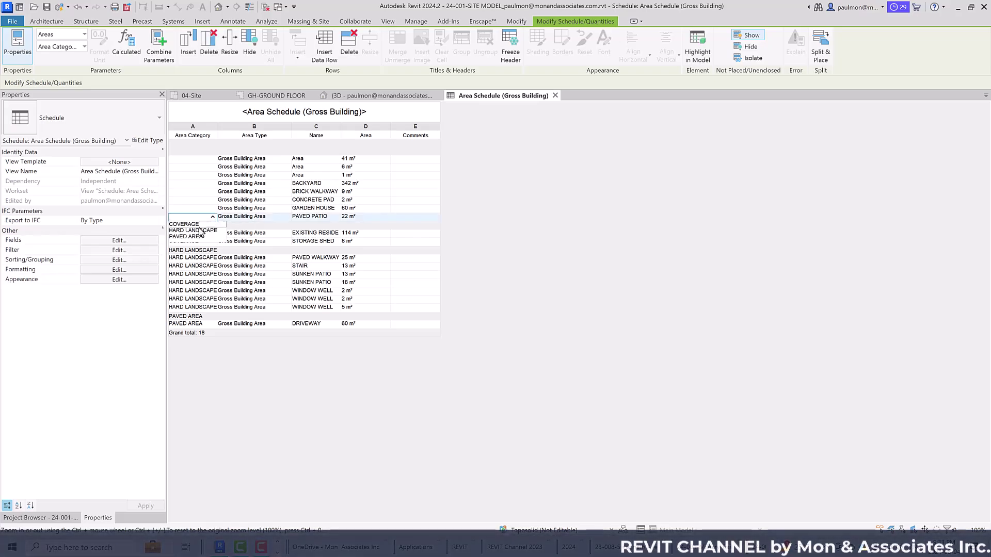
pyautogui.click(201, 231)
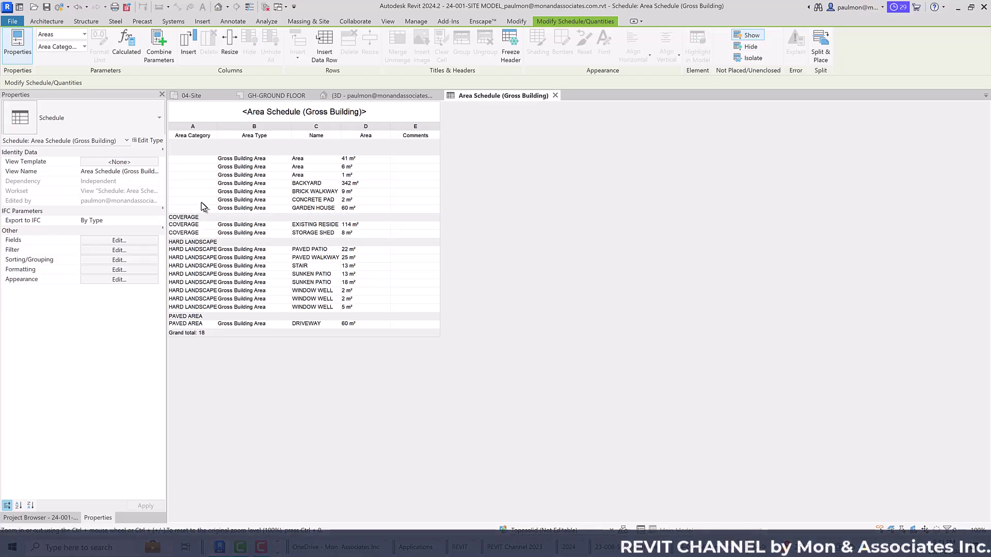
# Set the garden house's Area Category to COVERAGE in the schedule.
pyautogui.click(212, 208)
pyautogui.click(212, 208)
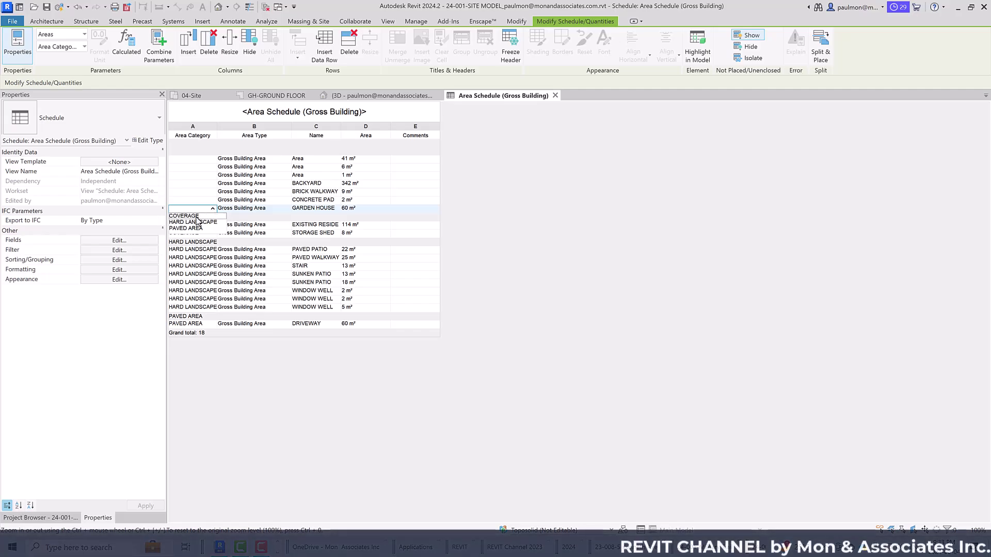
pyautogui.click(199, 218)
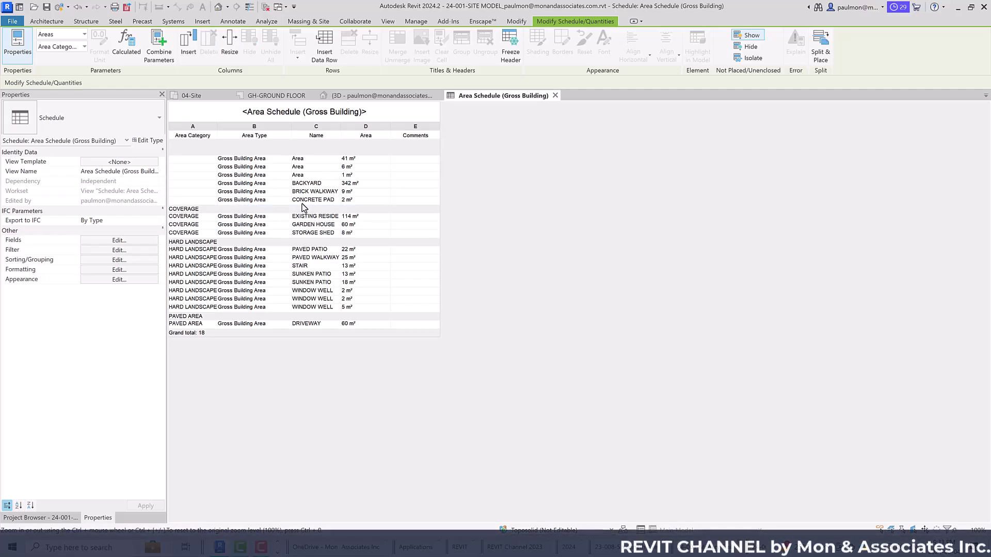
# Assign the HARD LANDSCAPE Area Category to the concrete pad and the brick walkway in the schedule.
pyautogui.click(214, 202)
pyautogui.click(215, 202)
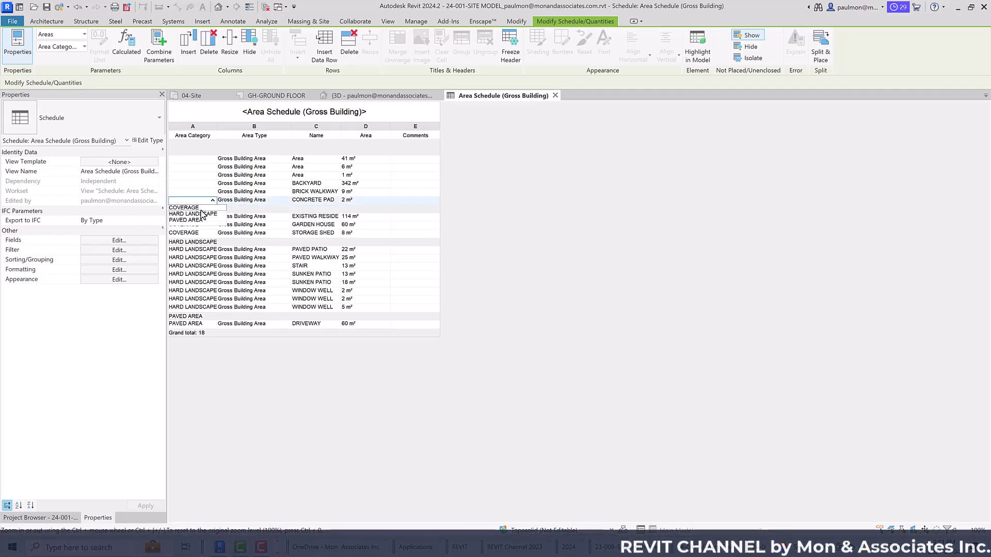
pyautogui.click(196, 213)
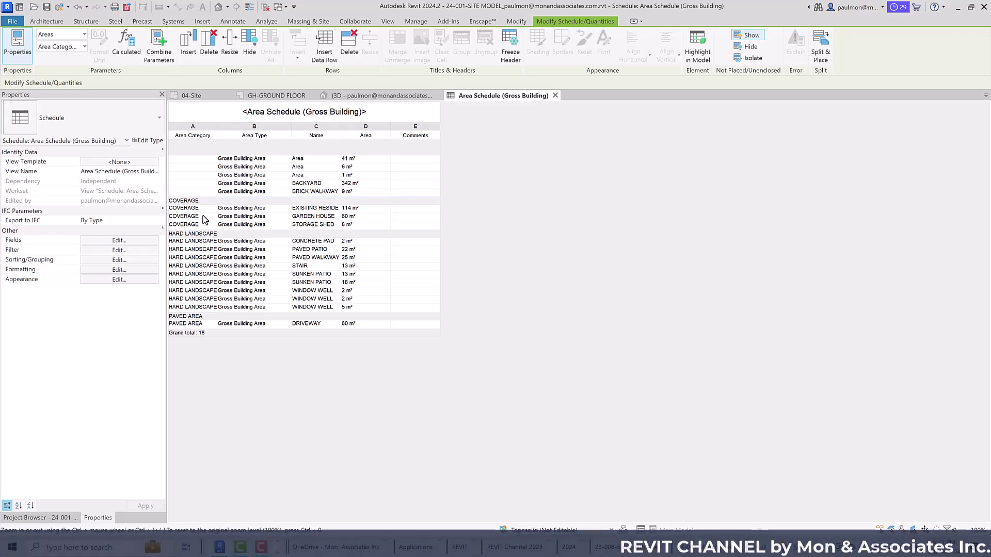
pyautogui.click(217, 192)
pyautogui.click(212, 208)
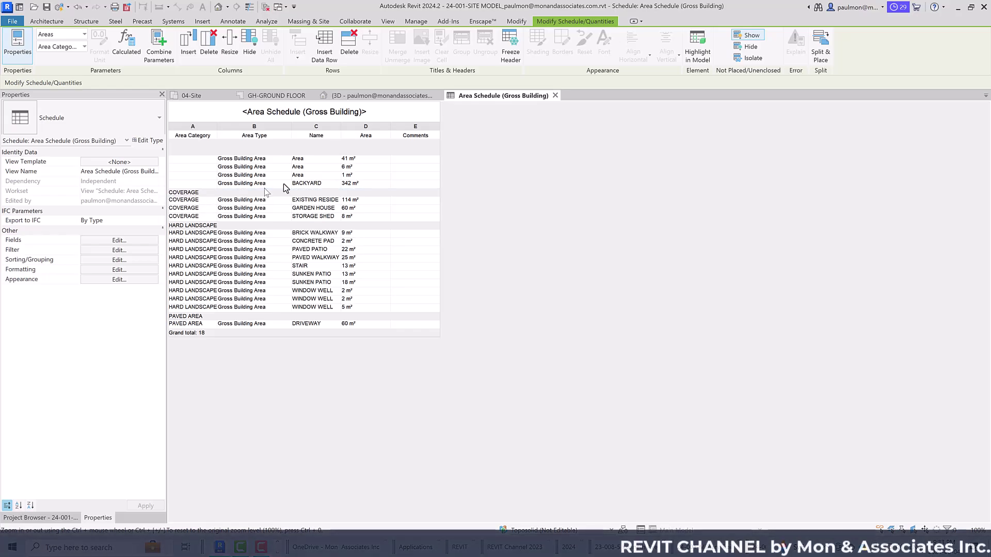
# Enter SOFT LANDSCAPE as a new Area Category for the backyard in the schedule.
pyautogui.click(212, 185)
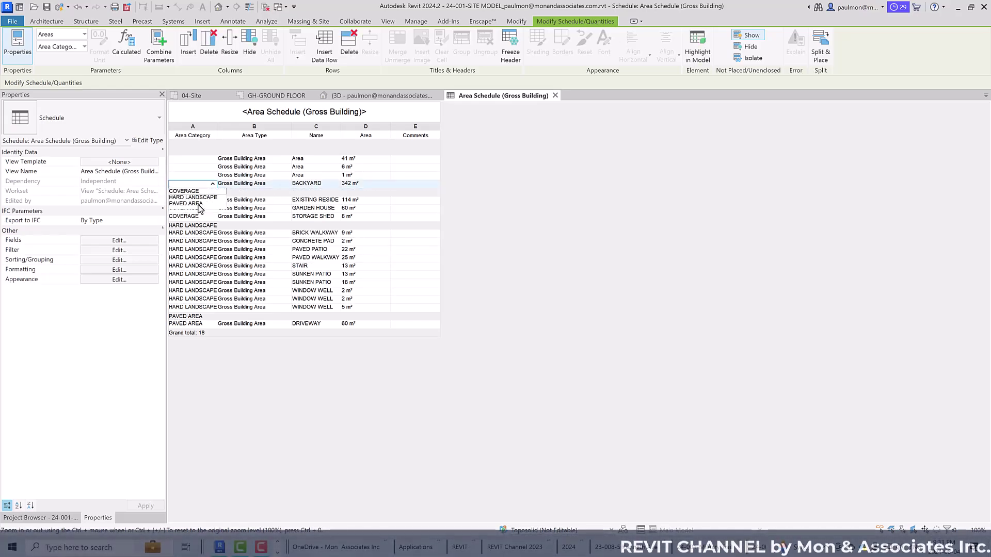
pyautogui.click(191, 184)
pyautogui.write('SOF')
pyautogui.write('T LANDSCAPE')
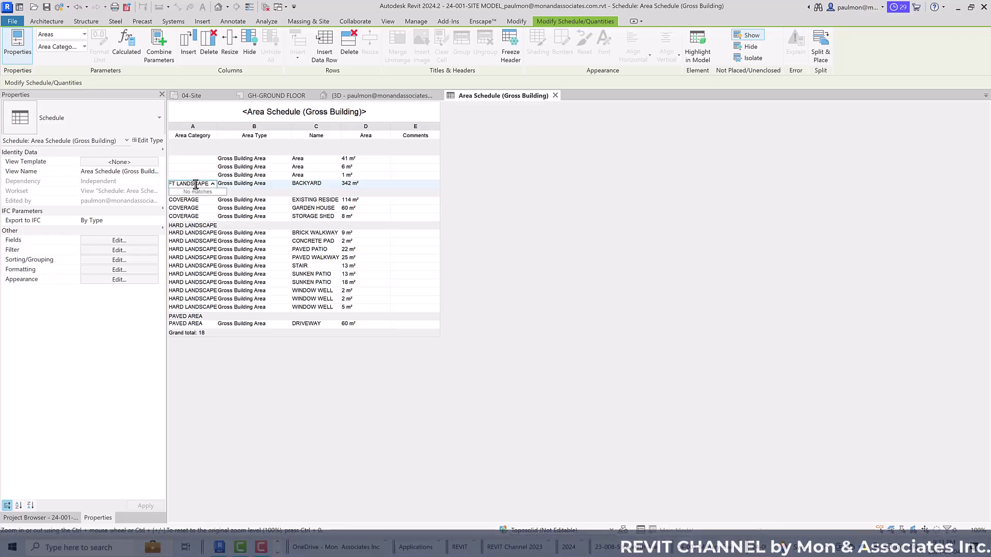
pyautogui.click(600, 316)
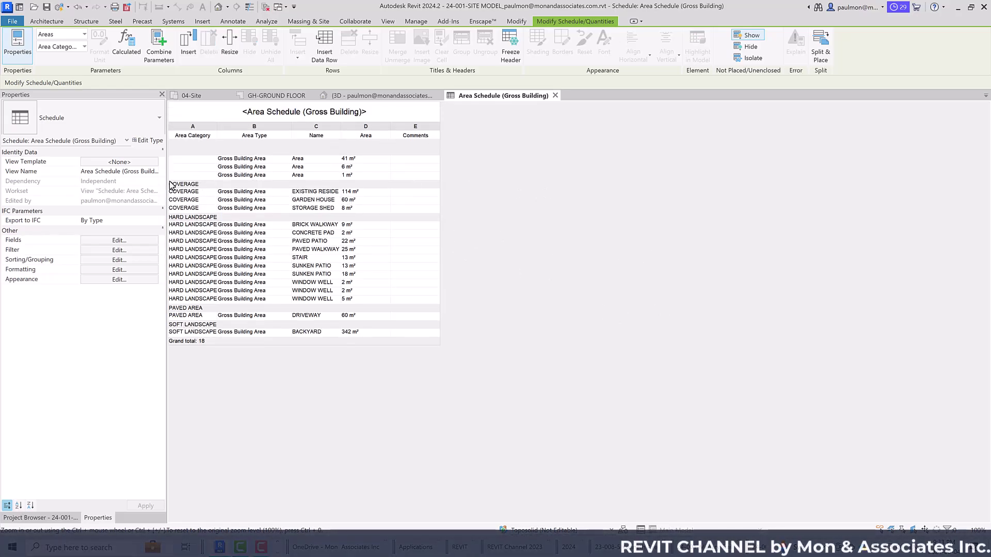
# Highlight the unnamed 1 m² area in the model, then set its Area Category to SOFT LANDSCAPE in the schedule.
pyautogui.click(204, 176)
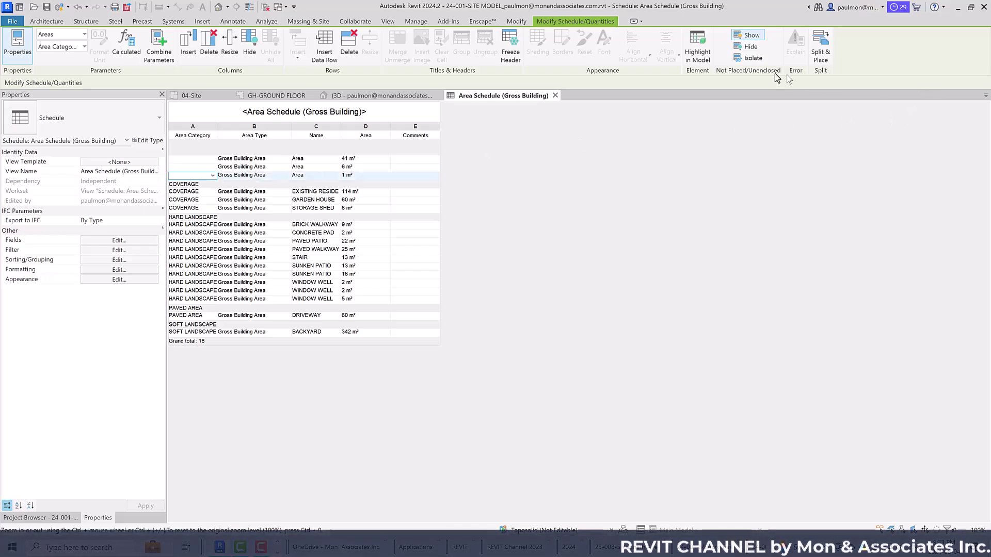
pyautogui.click(701, 55)
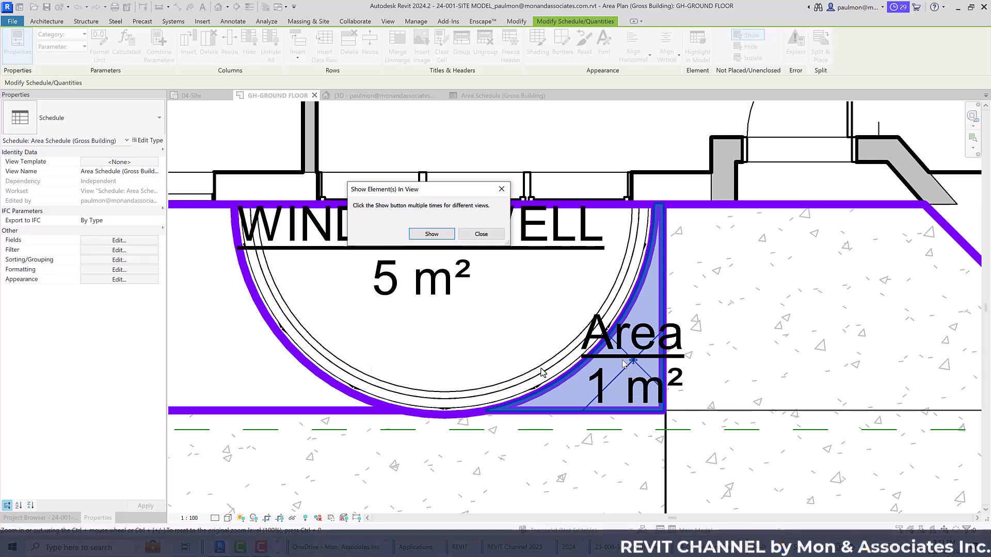
pyautogui.click(481, 233)
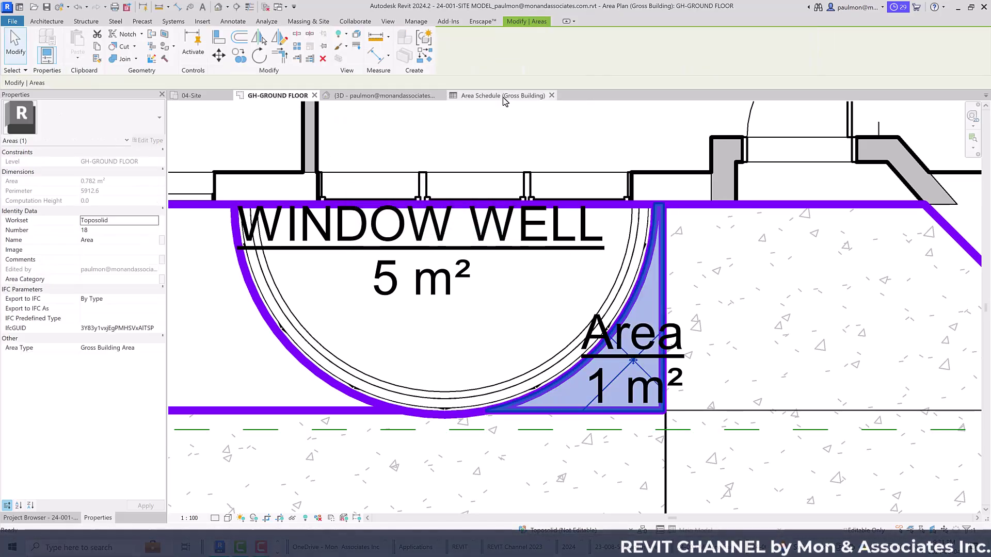
pyautogui.click(501, 96)
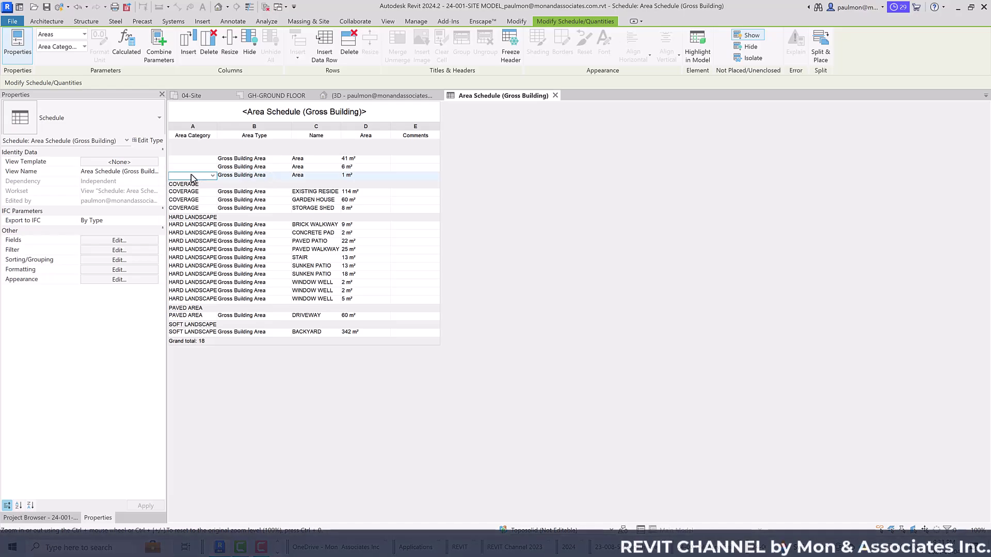
pyautogui.click(213, 177)
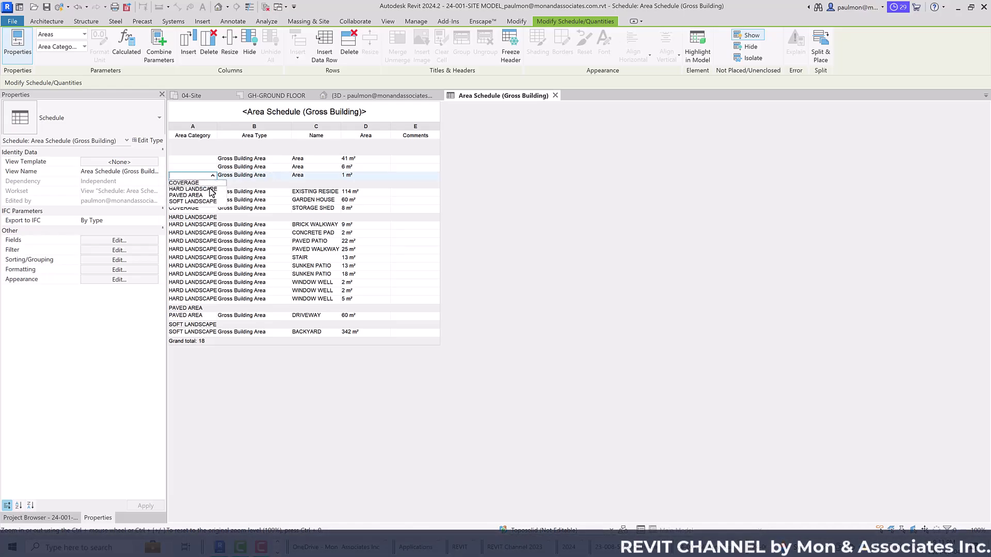
pyautogui.click(206, 201)
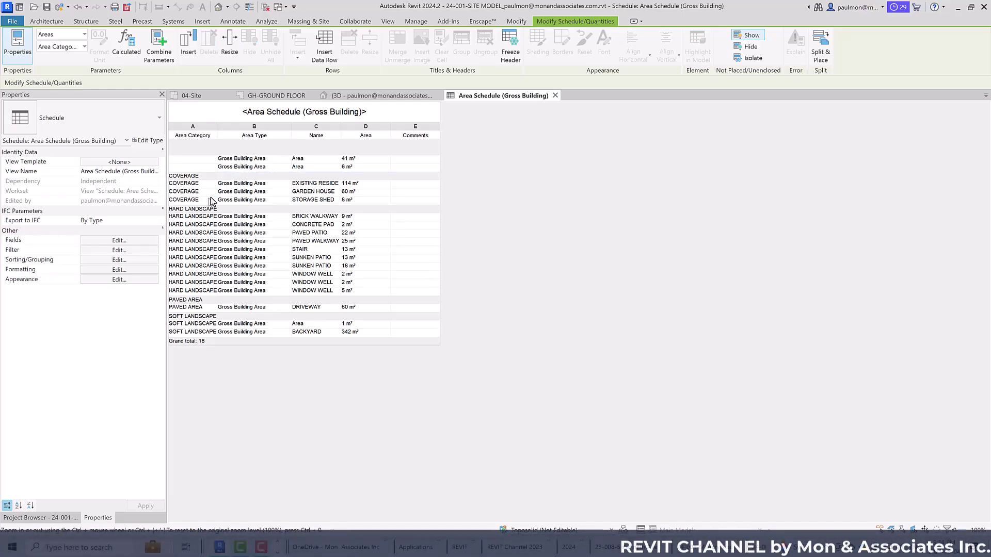
# Locate the unnamed 6 m² area in the area plan and set its Area Category to SOFT LANDSCAPE in the schedule.
pyautogui.click(212, 167)
pyautogui.click(213, 167)
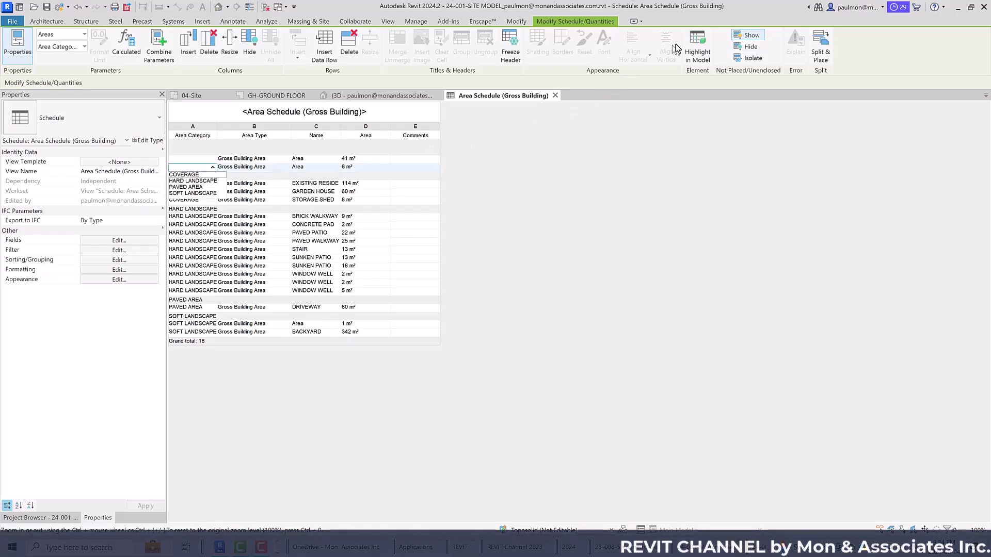
pyautogui.click(702, 55)
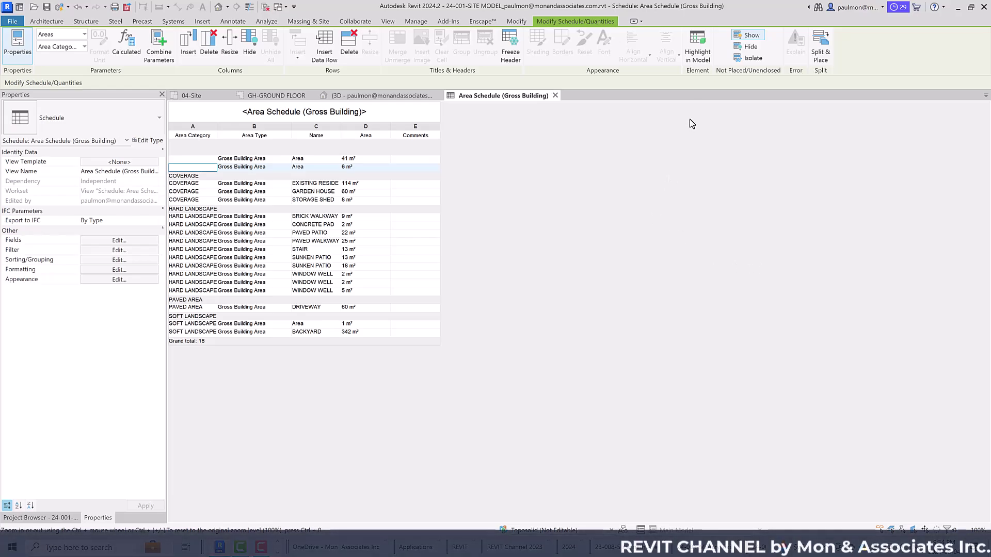
pyautogui.click(702, 59)
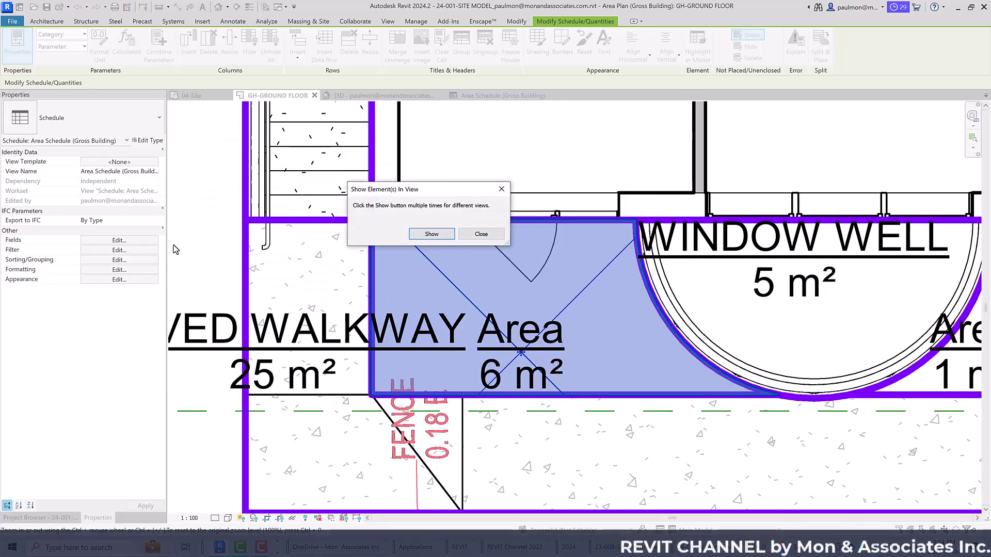
pyautogui.click(484, 236)
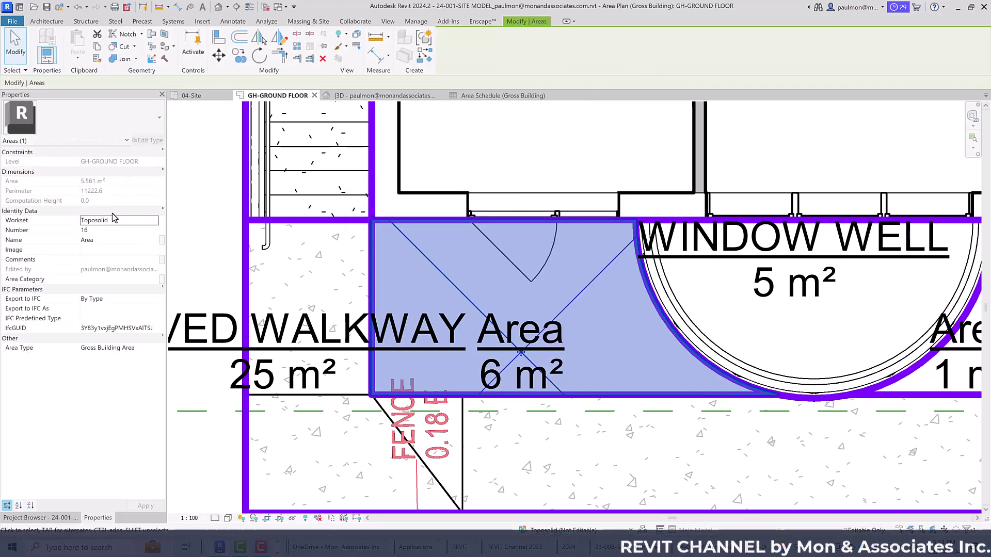
pyautogui.click(507, 97)
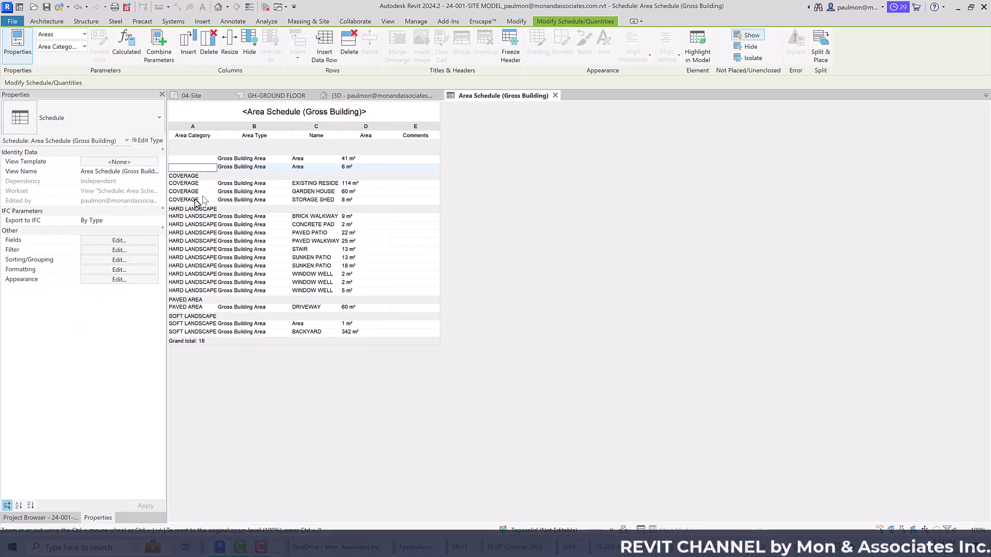
pyautogui.click(212, 168)
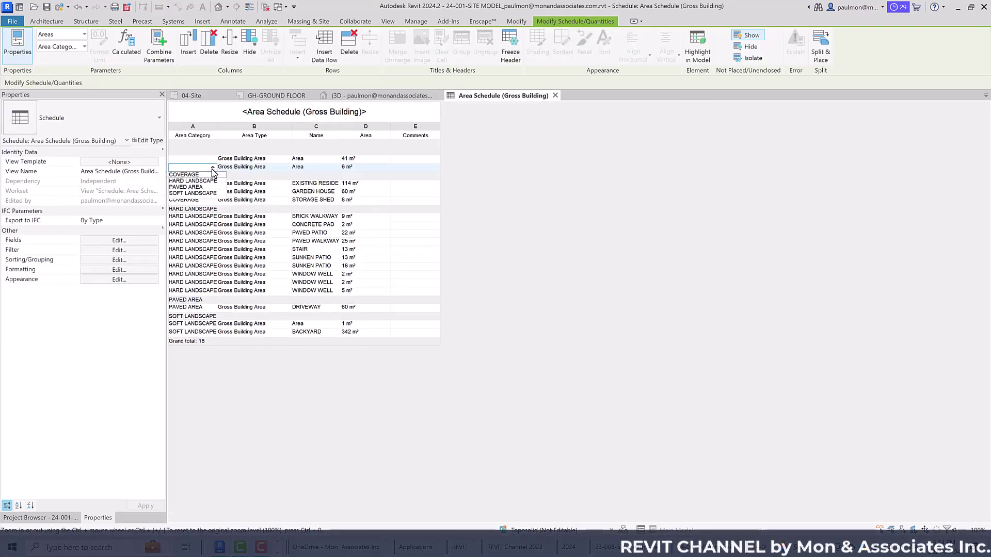
pyautogui.click(200, 194)
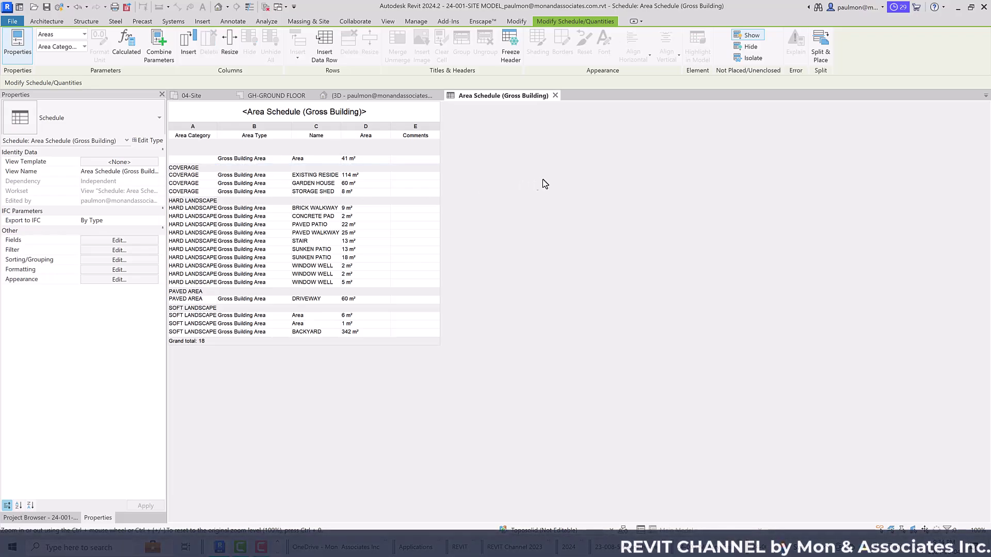
# Identify the unnamed 41 m² area in the area plan and set its Area Category to SOFT LANDSCAPE in the schedule.
pyautogui.click(210, 158)
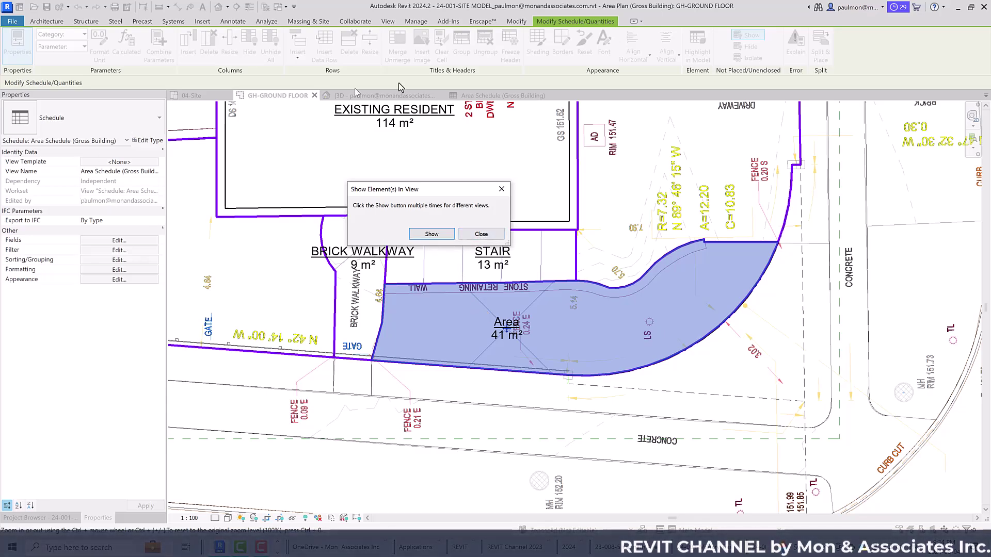
pyautogui.click(481, 234)
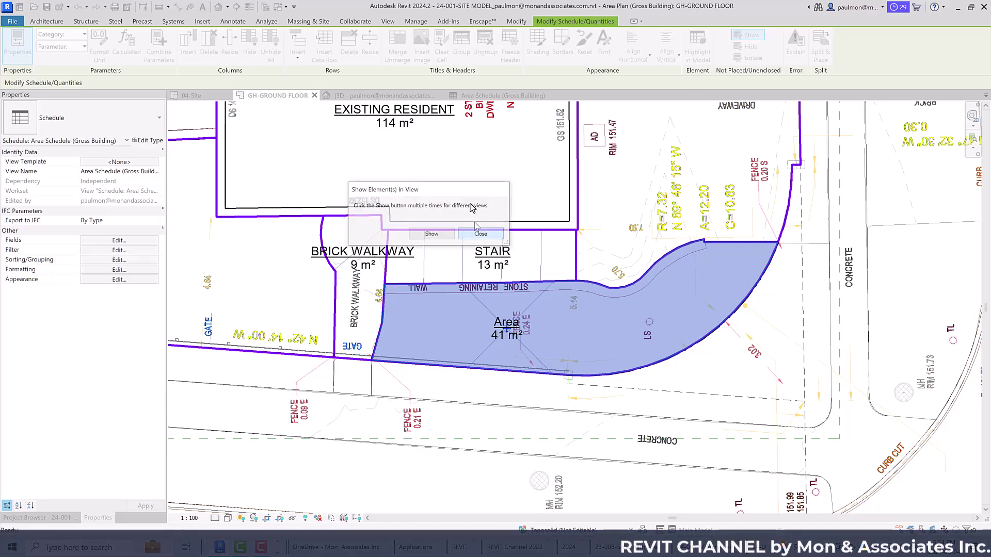
pyautogui.click(499, 97)
pyautogui.click(213, 160)
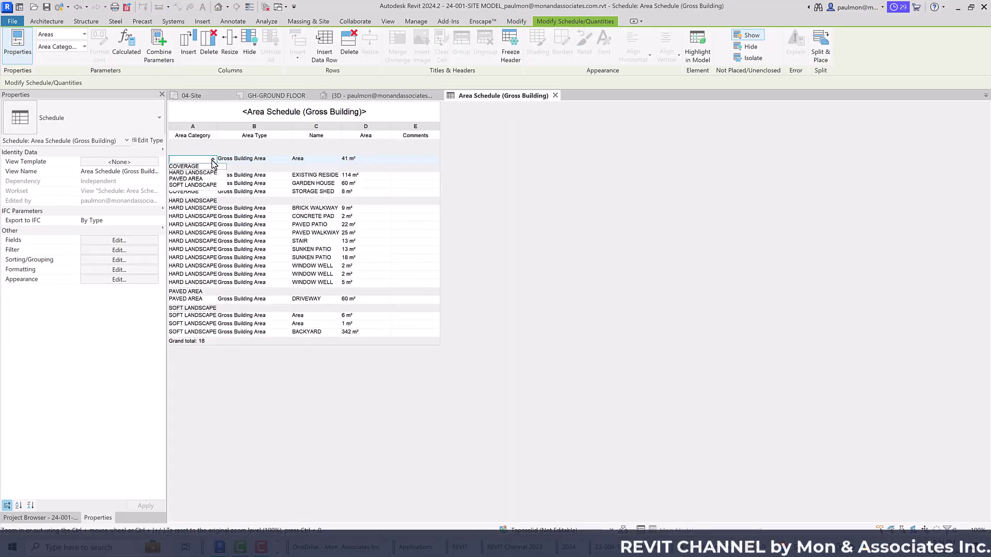
pyautogui.click(209, 185)
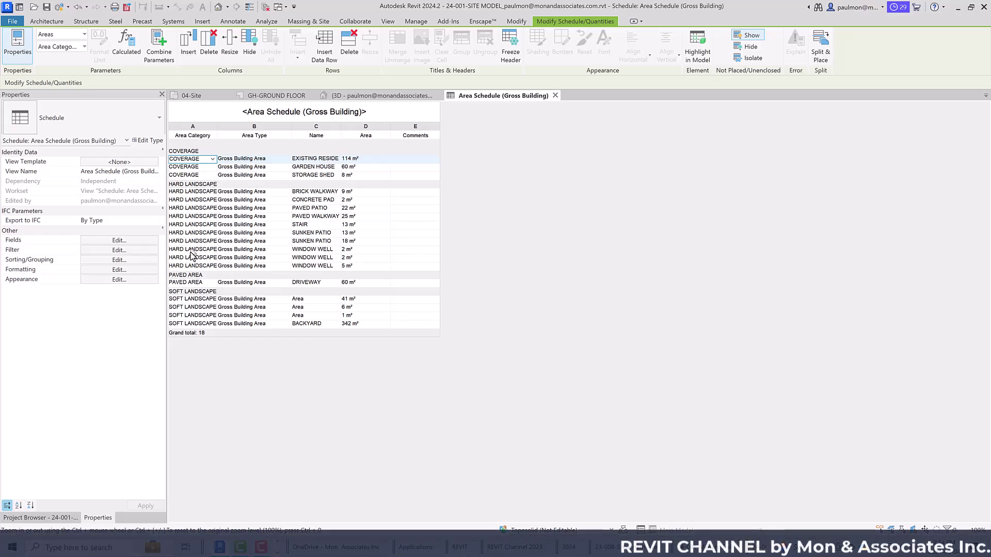
# Rename the unnamed 41 m² soft landscape area as PLANTING in the schedule.
pyautogui.click(314, 300)
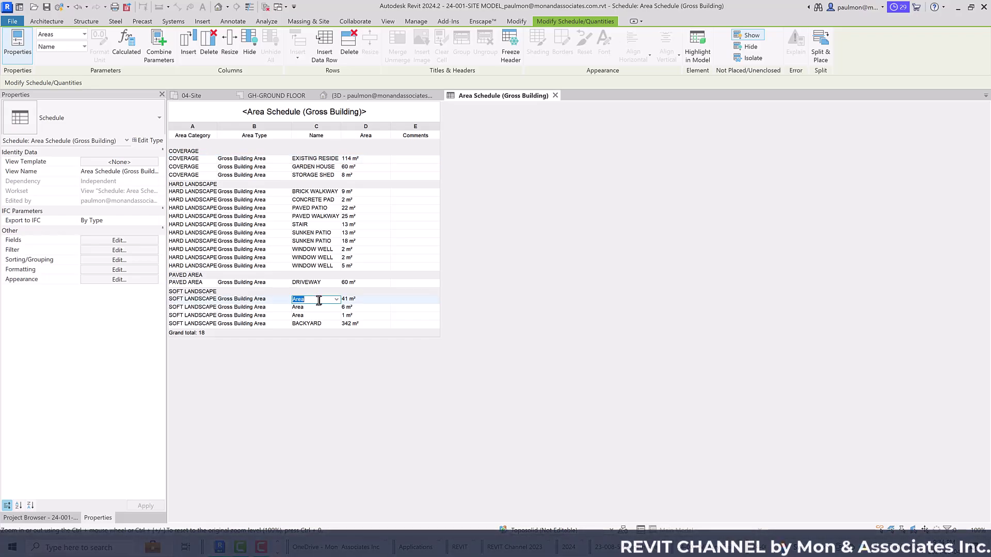
pyautogui.write('SOFT')
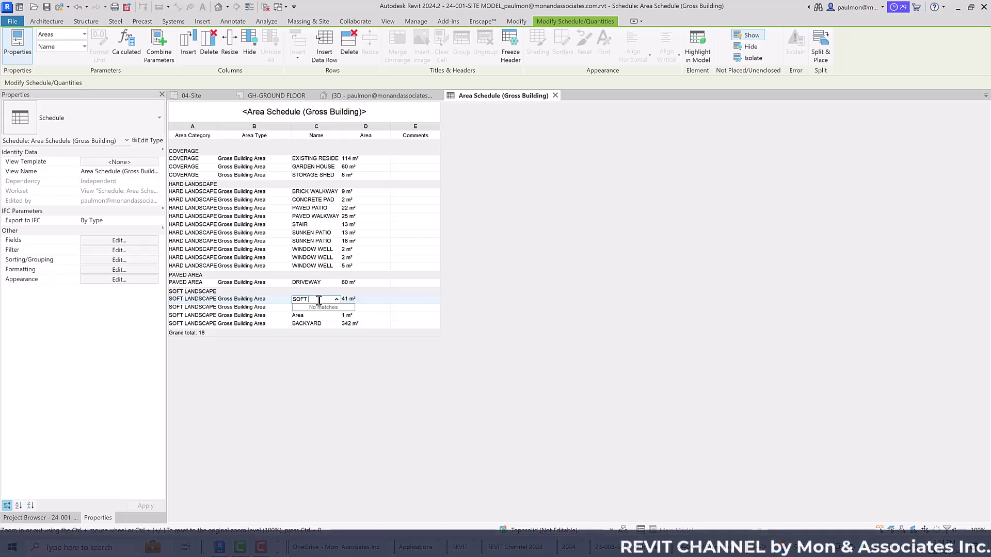
pyautogui.press('BackSpace')
pyautogui.press('BackSpace')
pyautogui.write('PLAN')
pyautogui.press('Return')
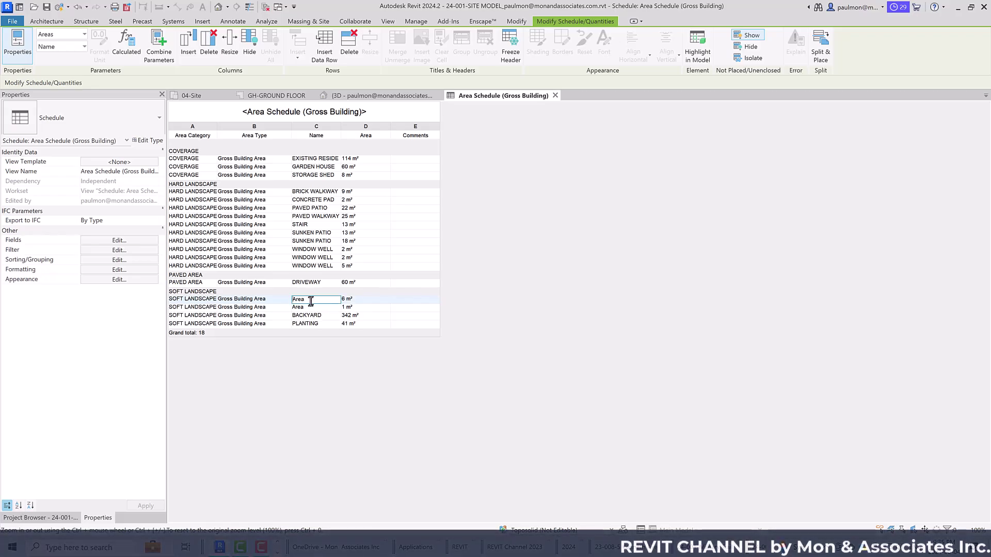
# Rename the unnamed 6 m² and 1 m² soft landscape areas as PLANTING in the schedule.
pyautogui.moveTo(317, 301); pyautogui.dragTo(295, 301)
pyautogui.write('PLANTING')
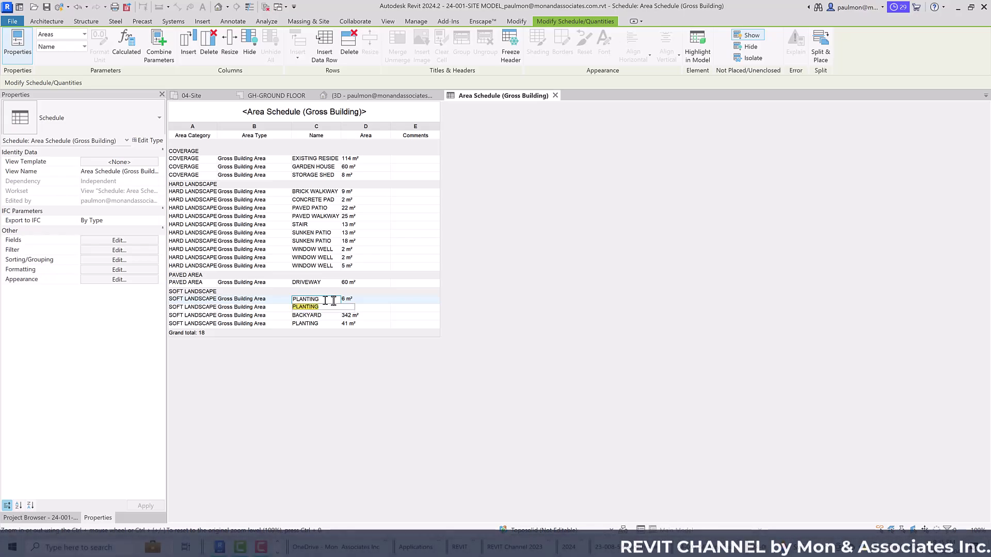
pyautogui.press('Return')
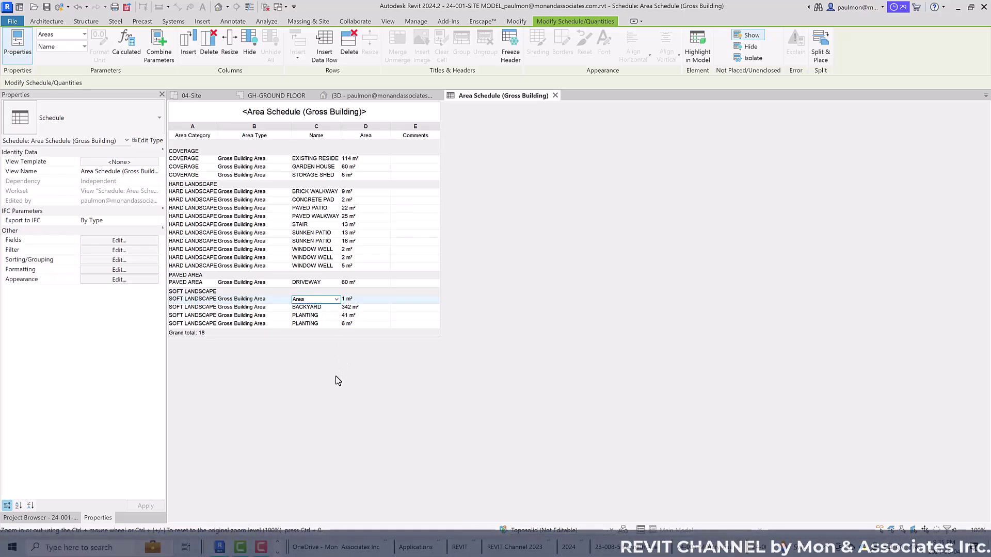
pyautogui.click(319, 300)
pyautogui.write('PLANTING')
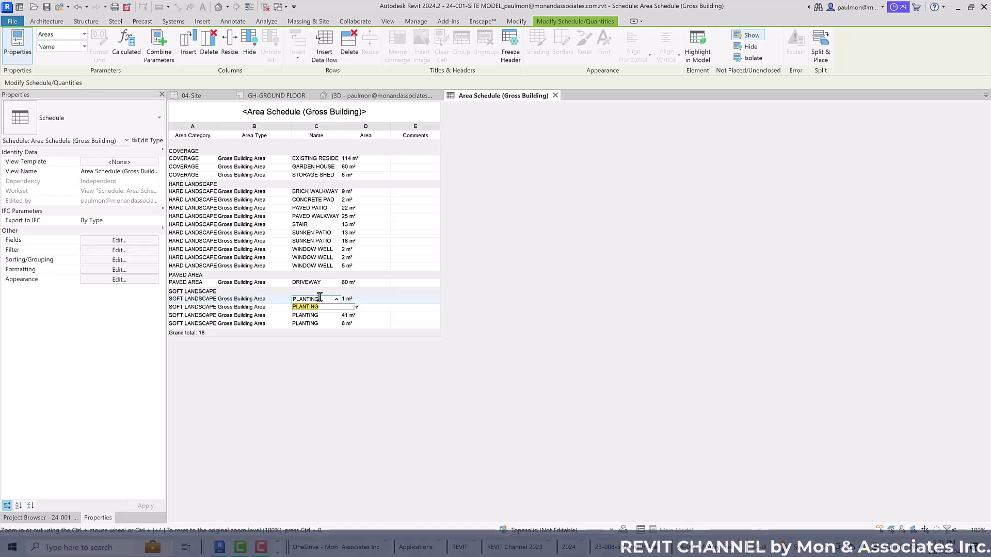
pyautogui.press('Return')
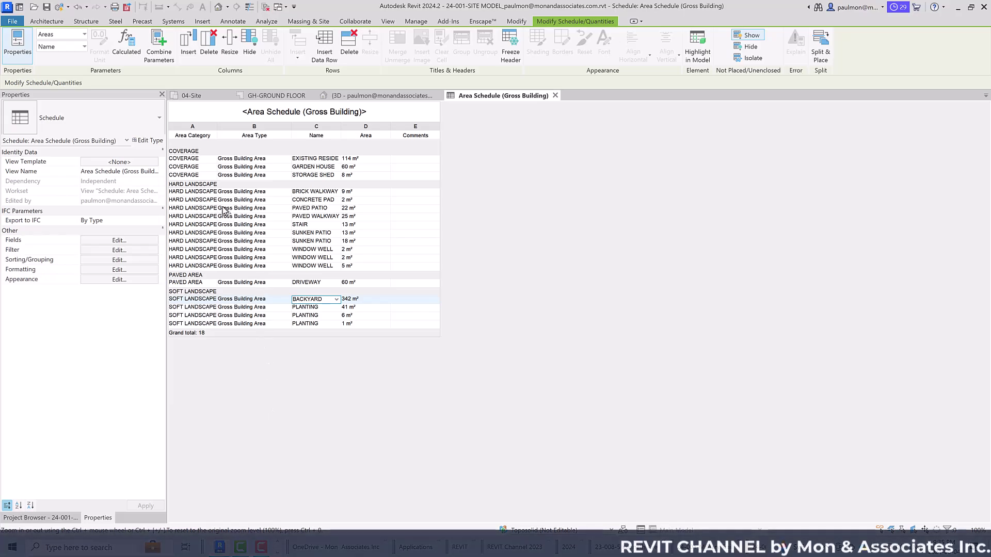
# Hide the Area Category column in the area schedule.
pyautogui.rightClick(193, 137)
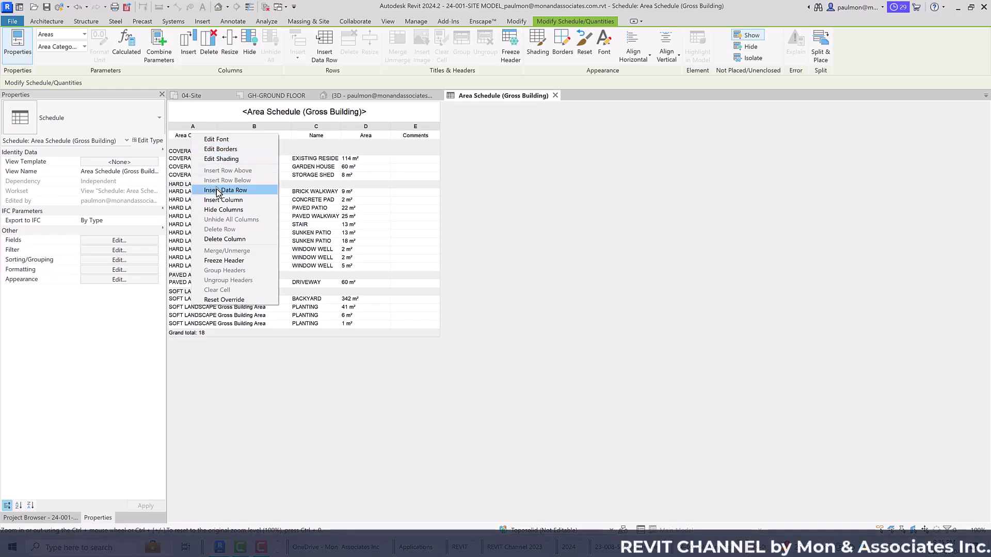
pyautogui.click(223, 209)
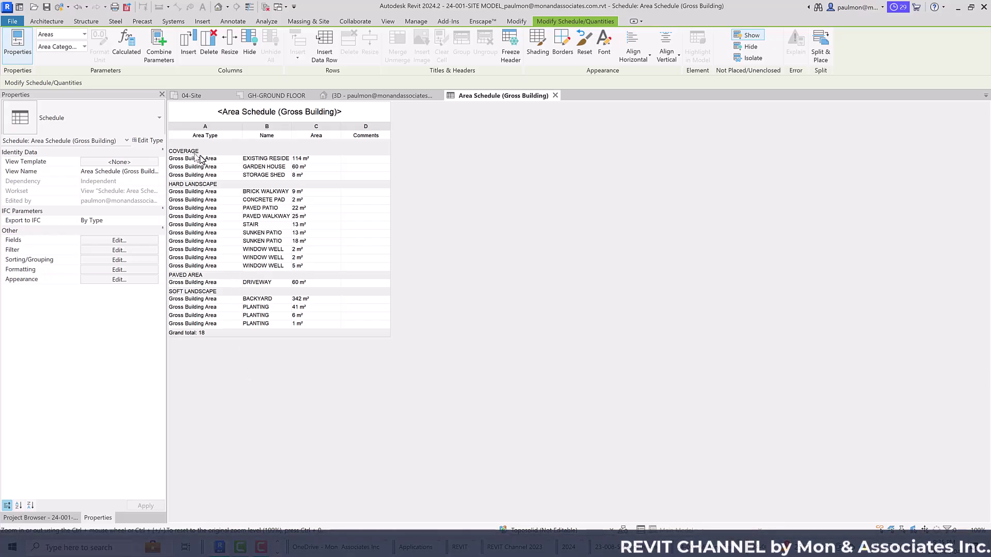
# Remove the Area Type field from the area schedule and widen the Name column.
pyautogui.click(118, 241)
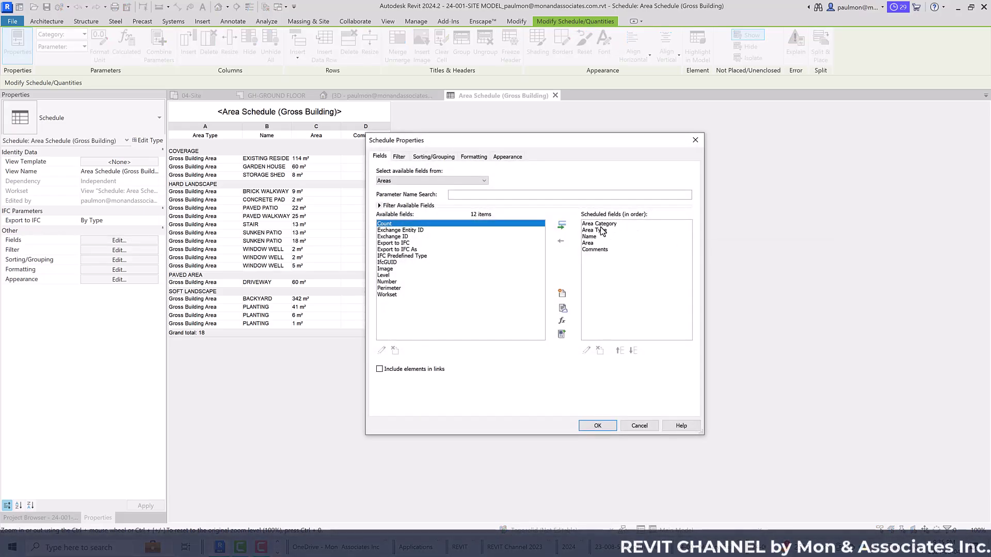
pyautogui.click(602, 230)
pyautogui.click(562, 239)
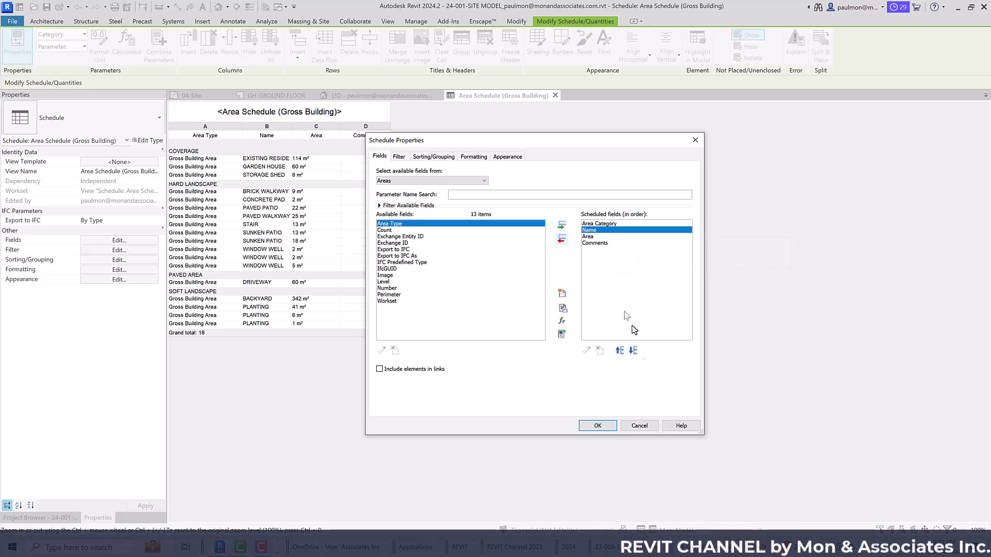
pyautogui.click(611, 428)
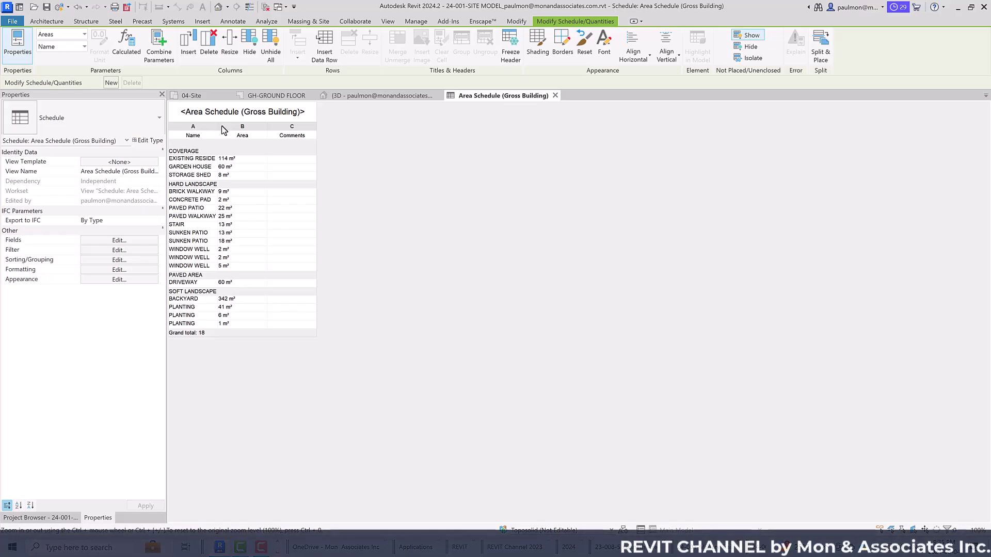
pyautogui.moveTo(217, 128); pyautogui.dragTo(314, 128)
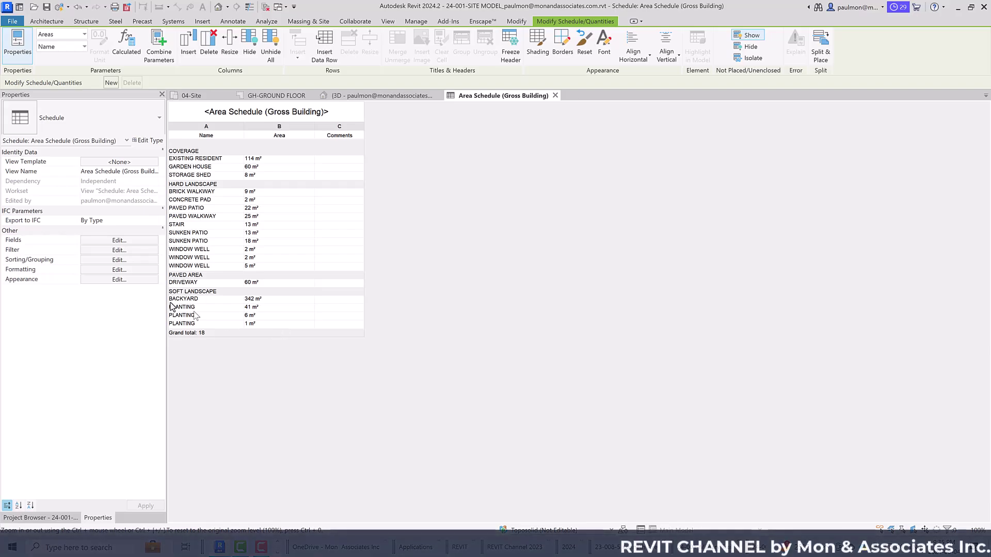
# Format the schedule's Area field with right alignment and override the project units to round to 1 decimal place.
pyautogui.click(113, 270)
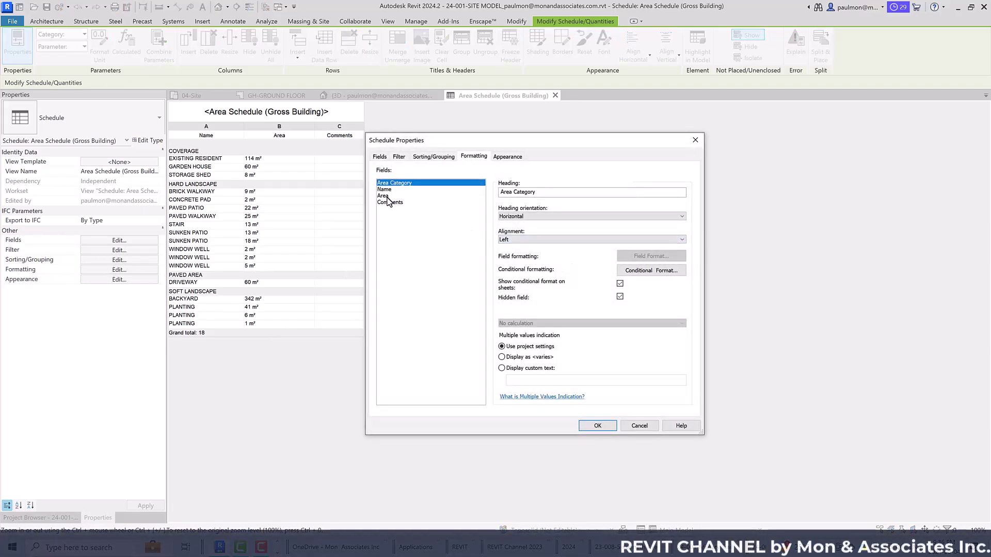
pyautogui.click(385, 196)
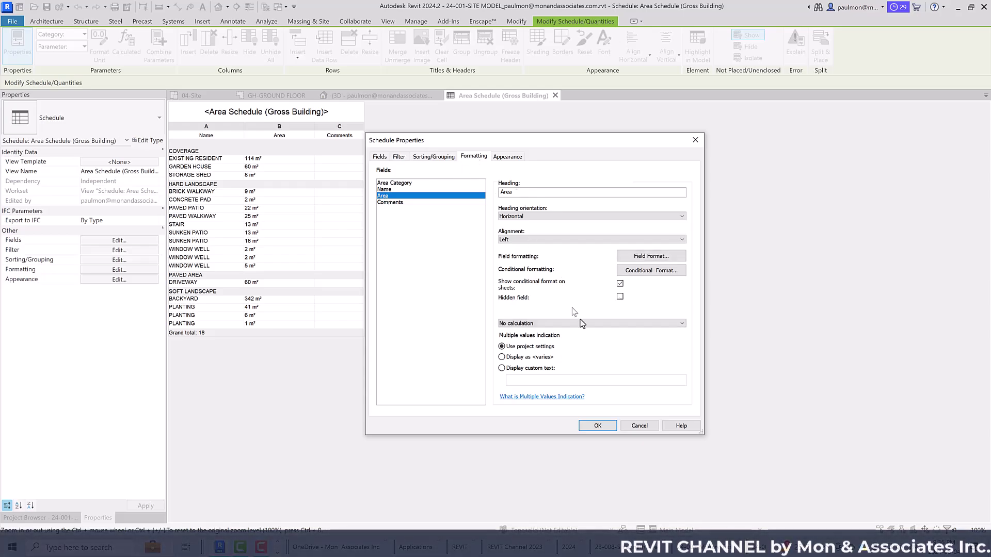
pyautogui.click(546, 241)
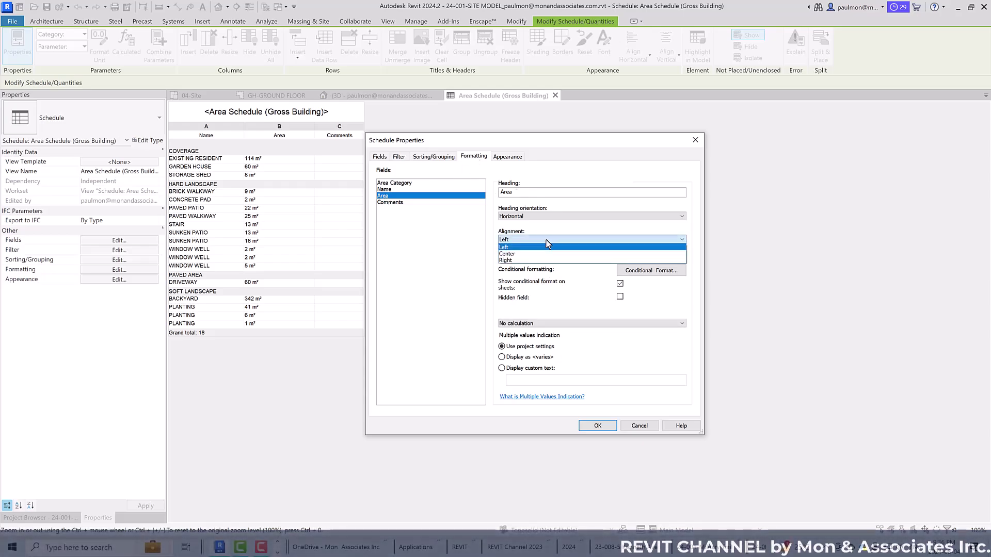
pyautogui.click(511, 260)
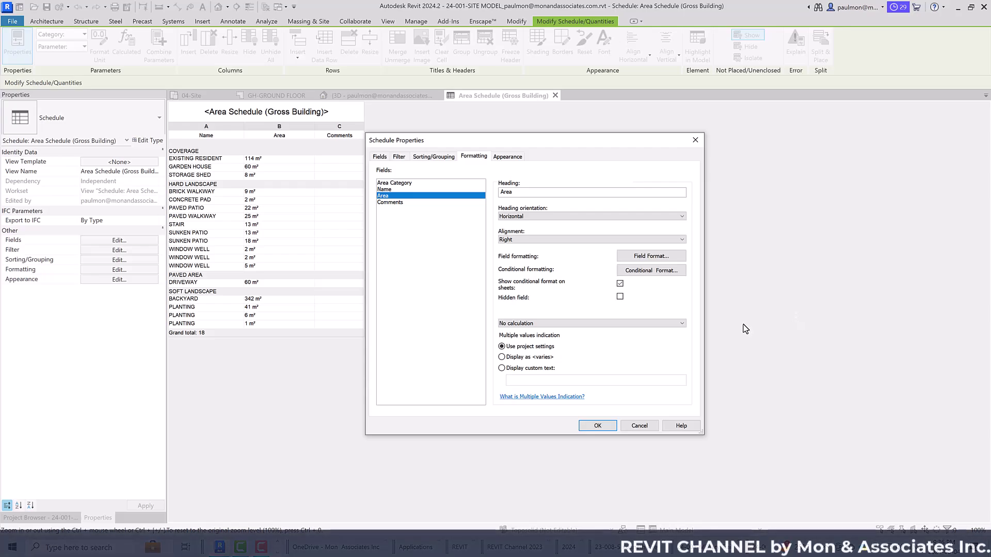
pyautogui.click(655, 259)
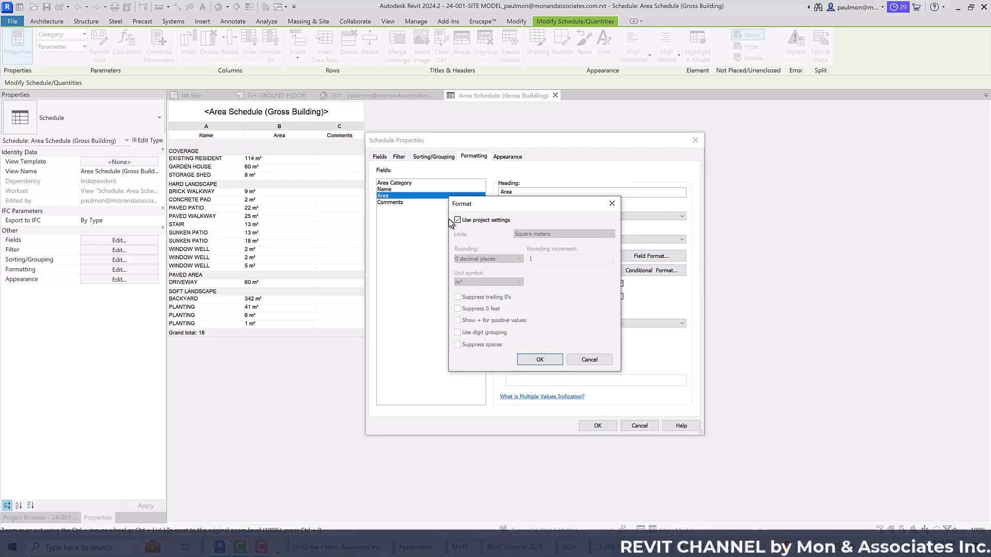
pyautogui.click(457, 221)
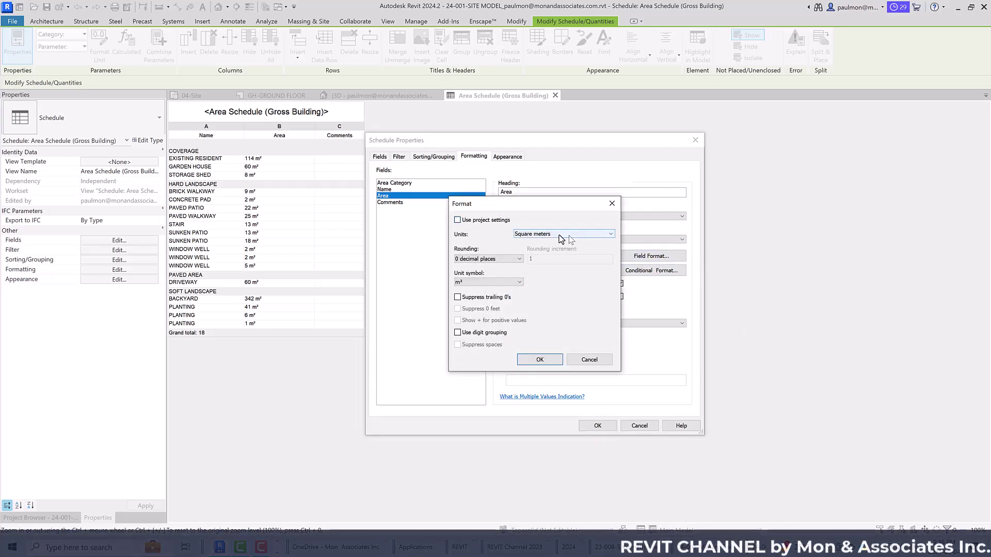
pyautogui.click(519, 260)
pyautogui.click(504, 293)
pyautogui.click(555, 361)
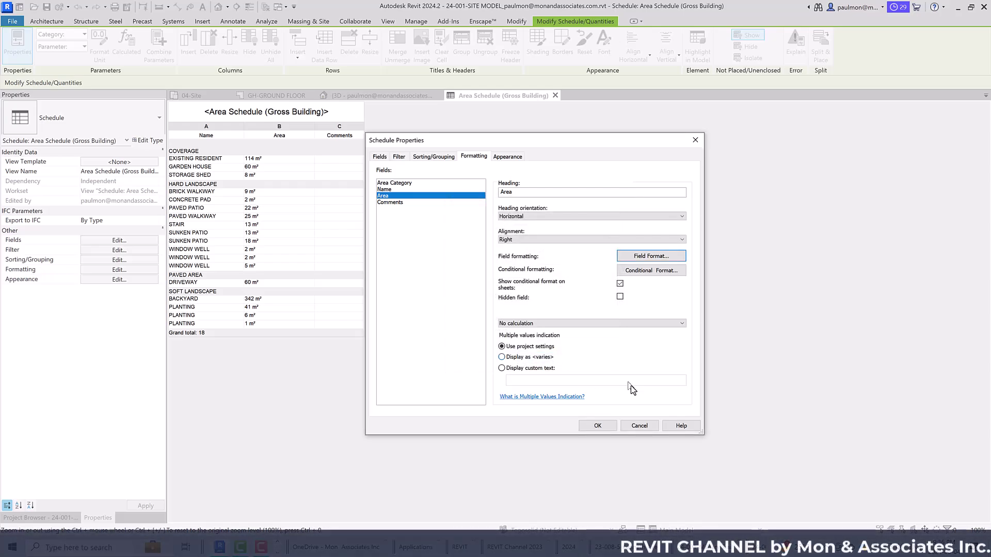
pyautogui.click(607, 428)
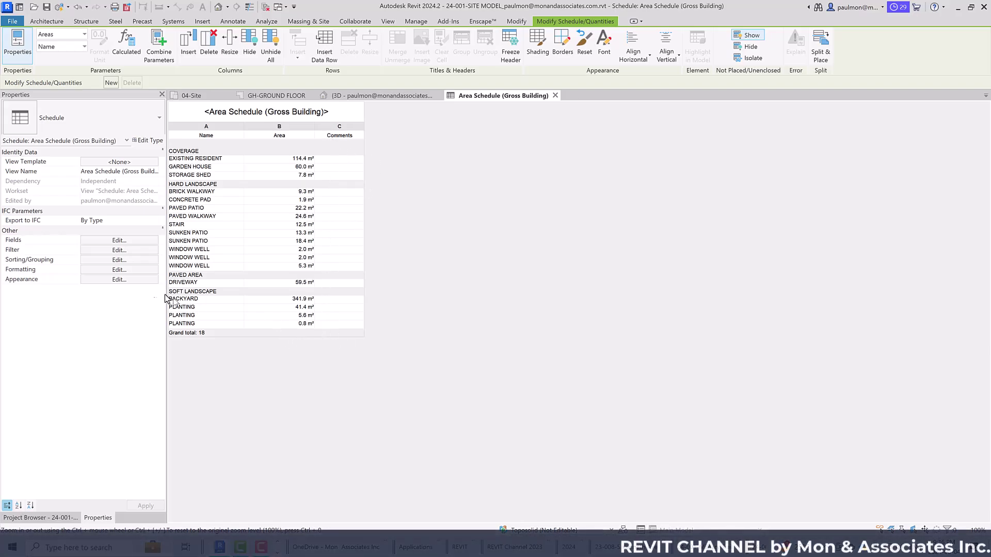
# Set the schedule's Area field to calculate totals.
pyautogui.click(119, 269)
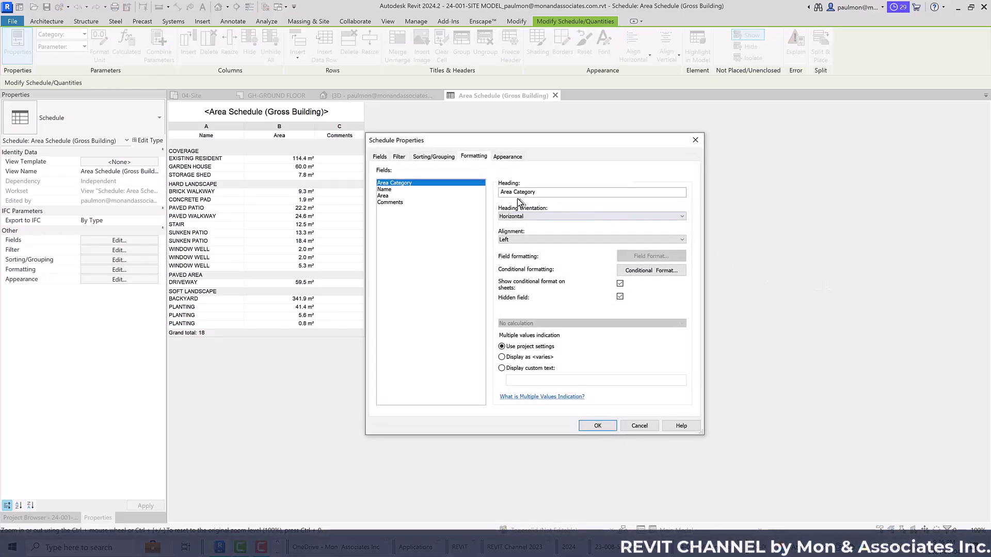
pyautogui.click(384, 196)
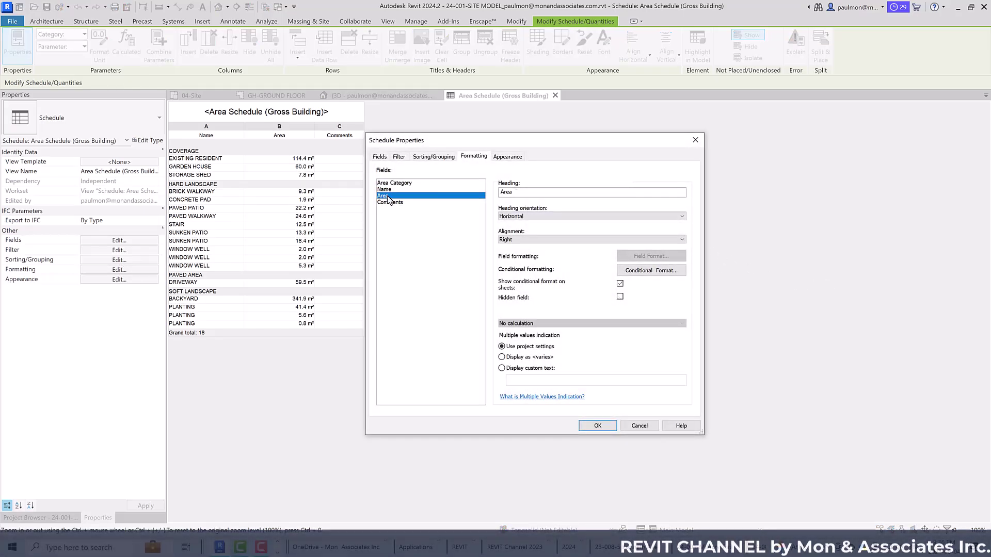
pyautogui.click(566, 324)
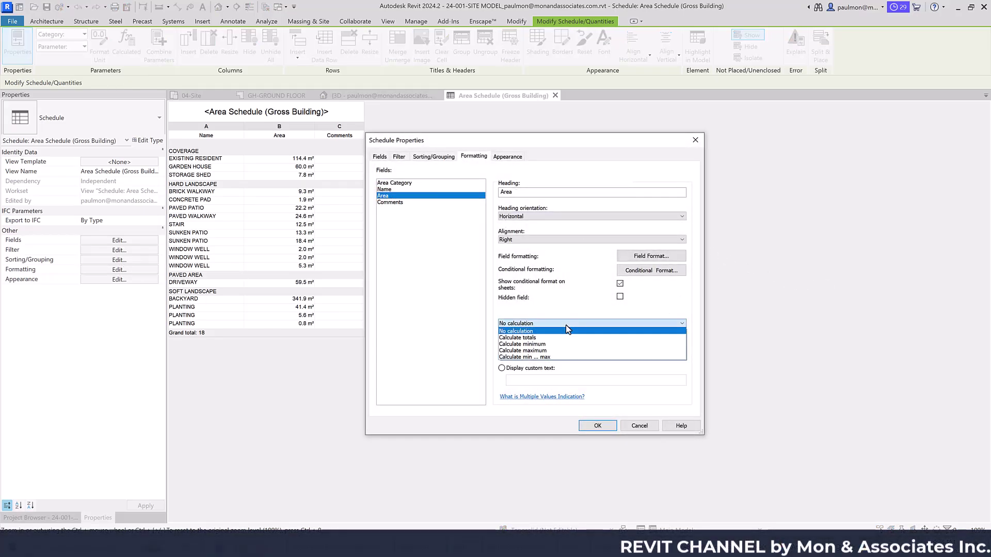
pyautogui.click(526, 338)
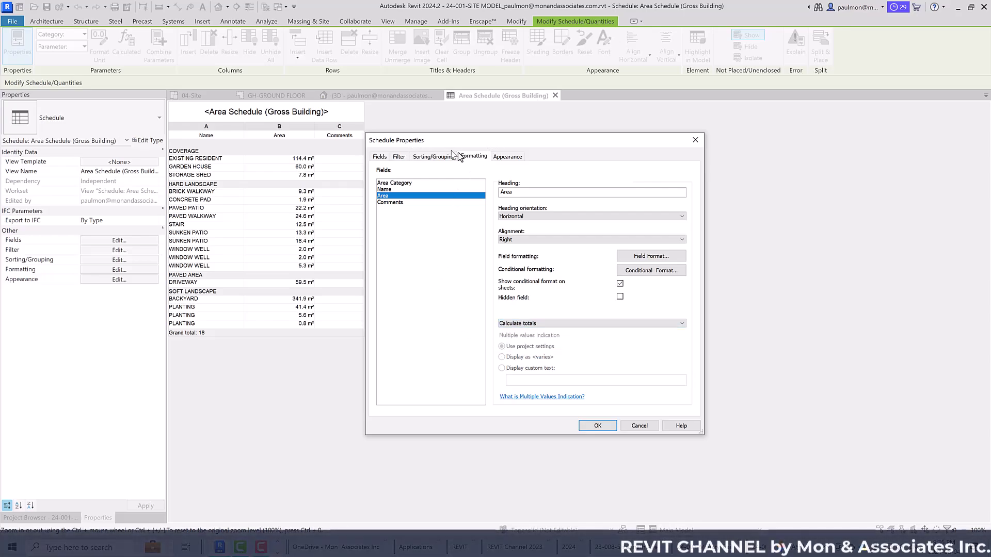
# Add a percentage calculated value named "% of Property" to the schedule, taken of Area by grand total.
pyautogui.click(379, 157)
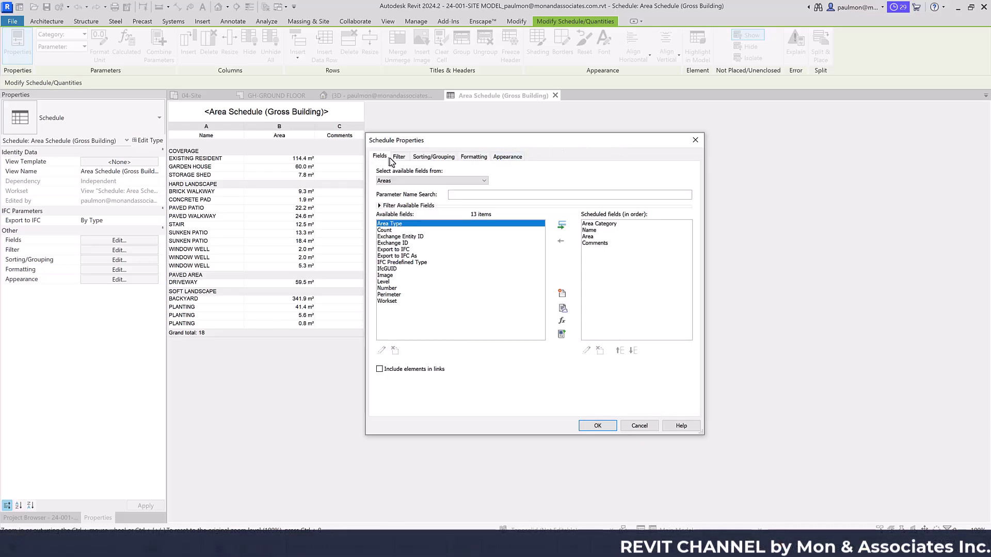
pyautogui.click(562, 322)
pyautogui.click(550, 262)
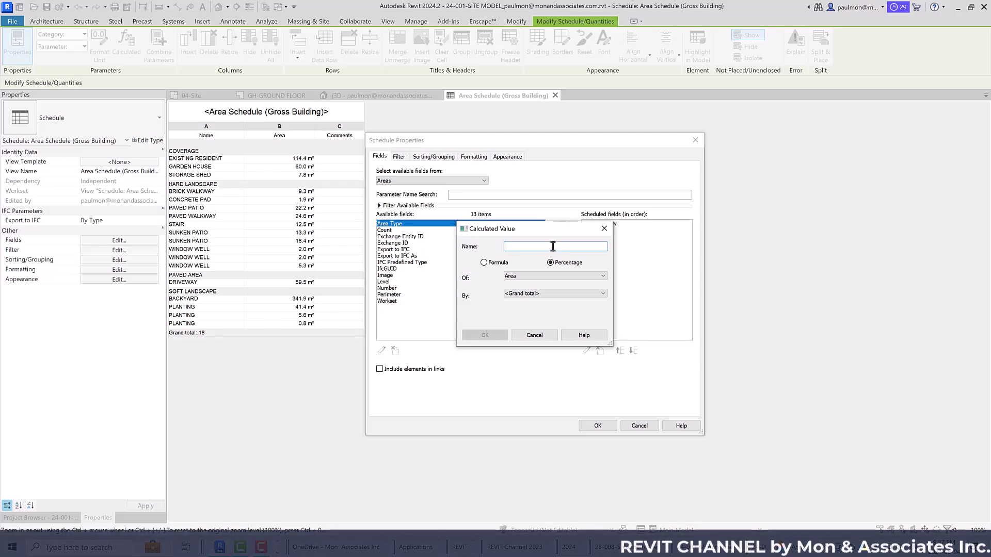
pyautogui.write('% of Property')
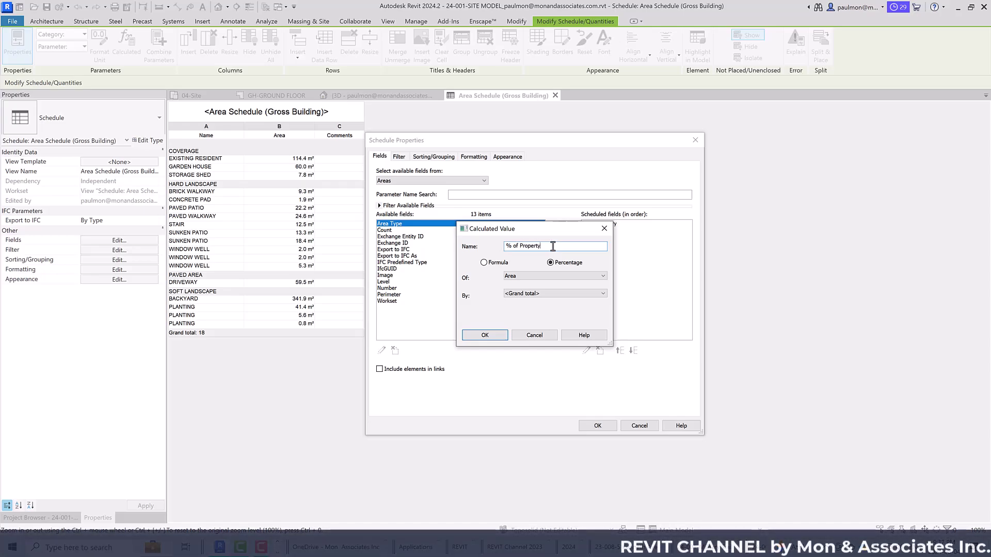
pyautogui.click(485, 334)
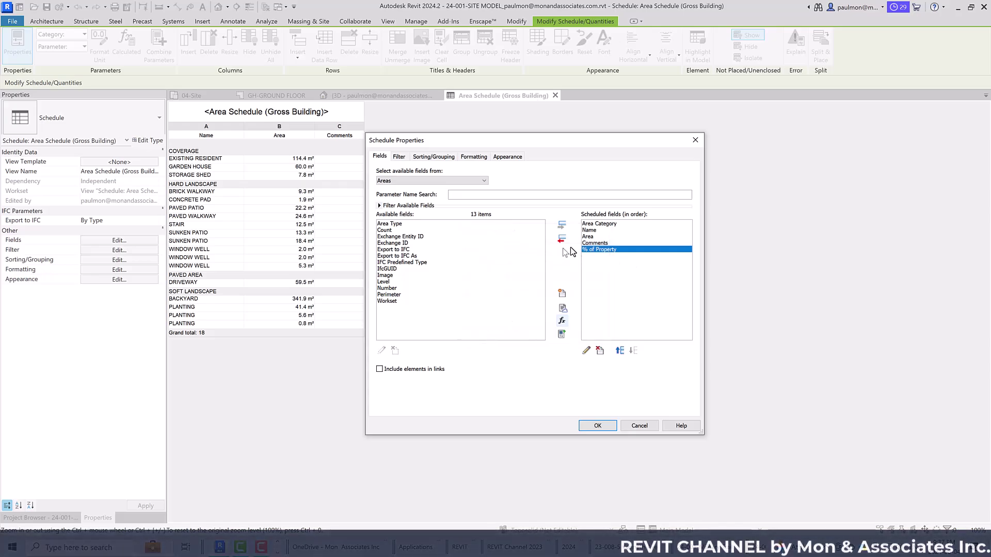
# Reorder the scheduled fields so that % of Property comes directly before Comments.
pyautogui.click(472, 158)
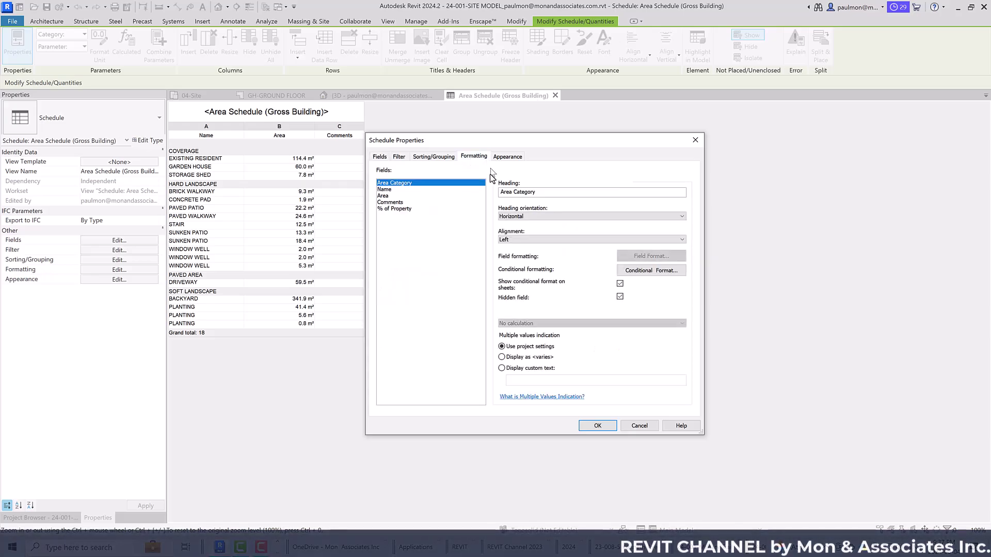
pyautogui.click(402, 209)
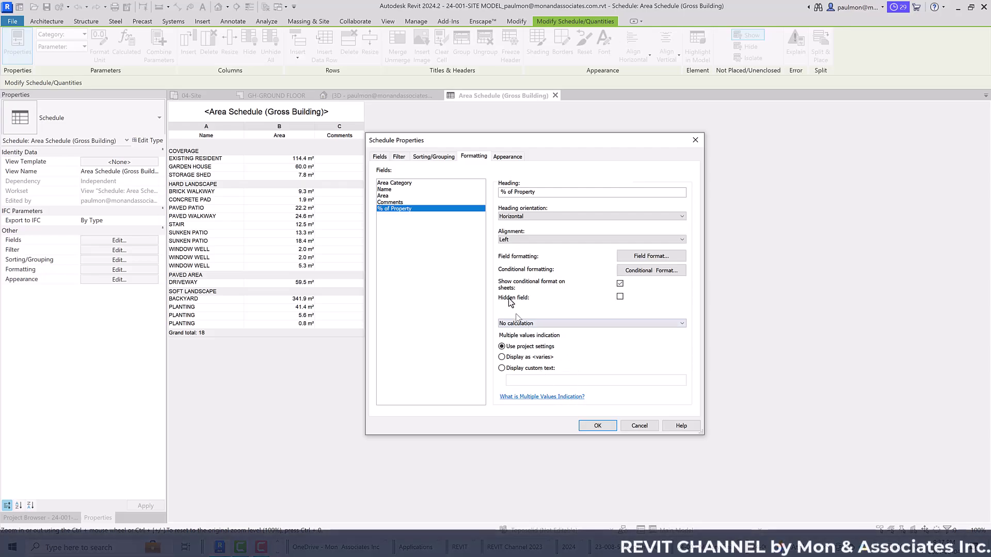
pyautogui.click(380, 156)
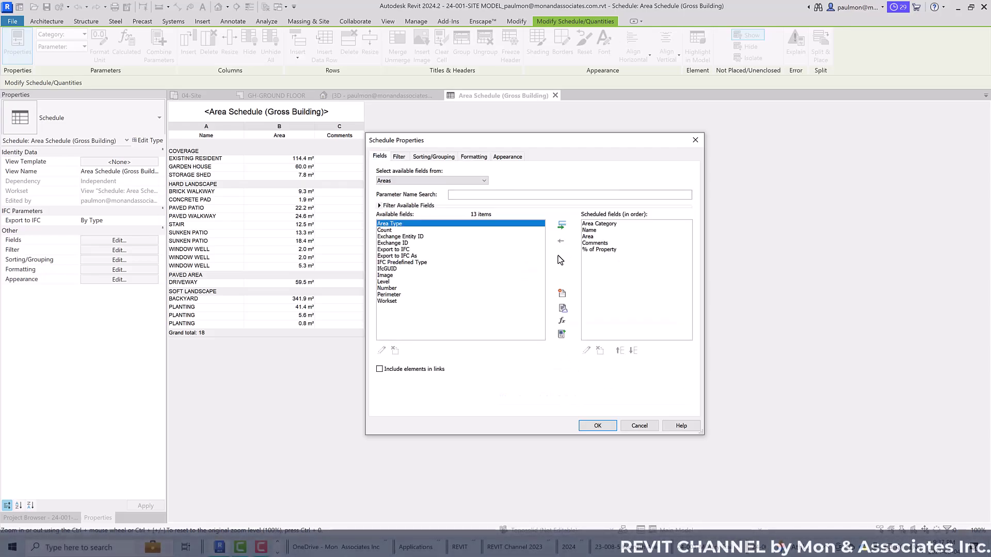
pyautogui.click(600, 249)
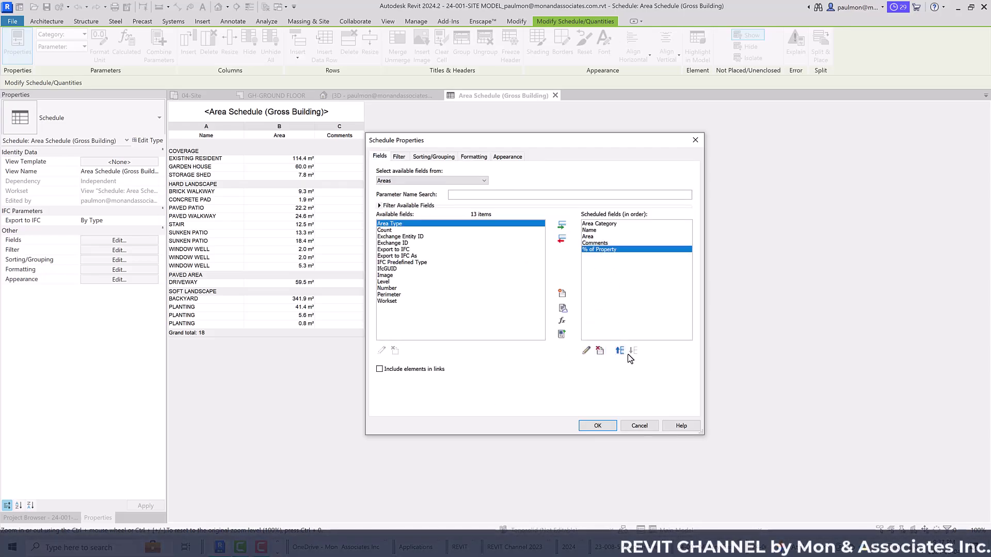
pyautogui.click(619, 351)
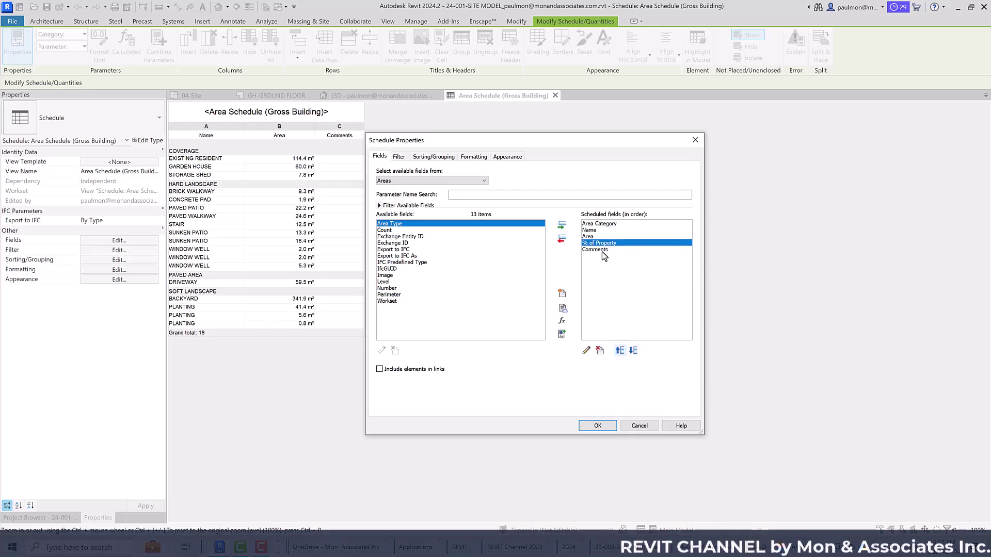
# Format the % of Property field with center alignment, rounding to 1 decimal place and digit grouping.
pyautogui.click(472, 156)
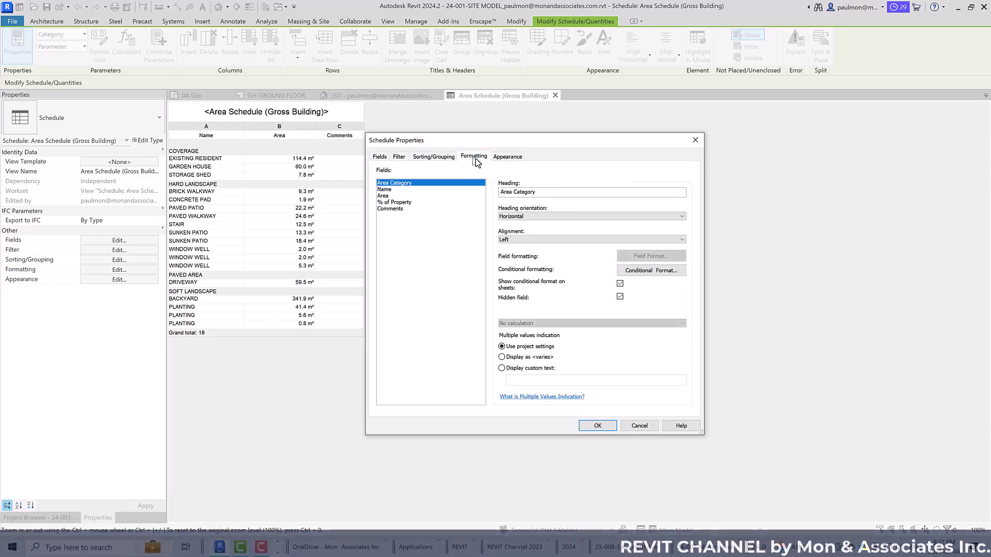
pyautogui.click(402, 202)
pyautogui.click(533, 240)
pyautogui.click(517, 253)
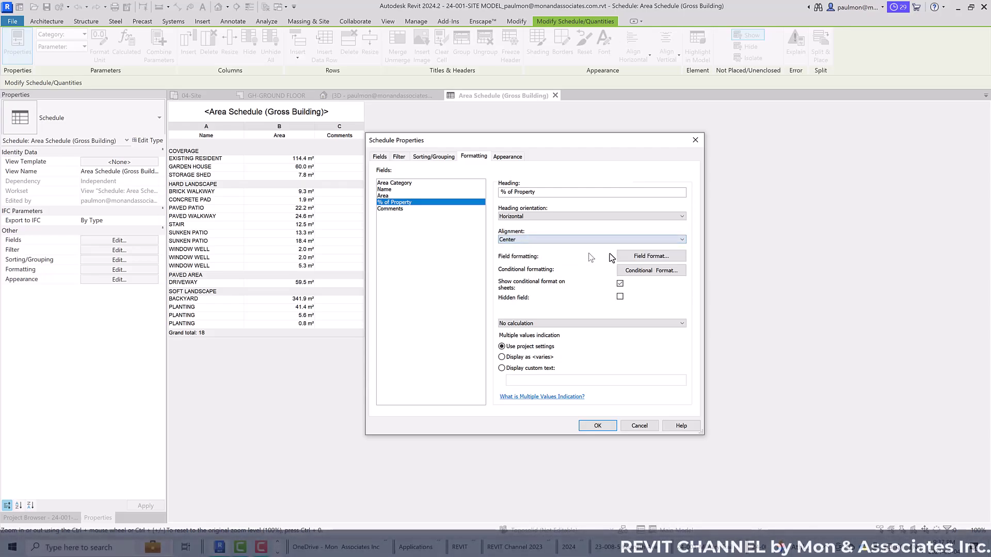
pyautogui.click(656, 259)
pyautogui.click(520, 259)
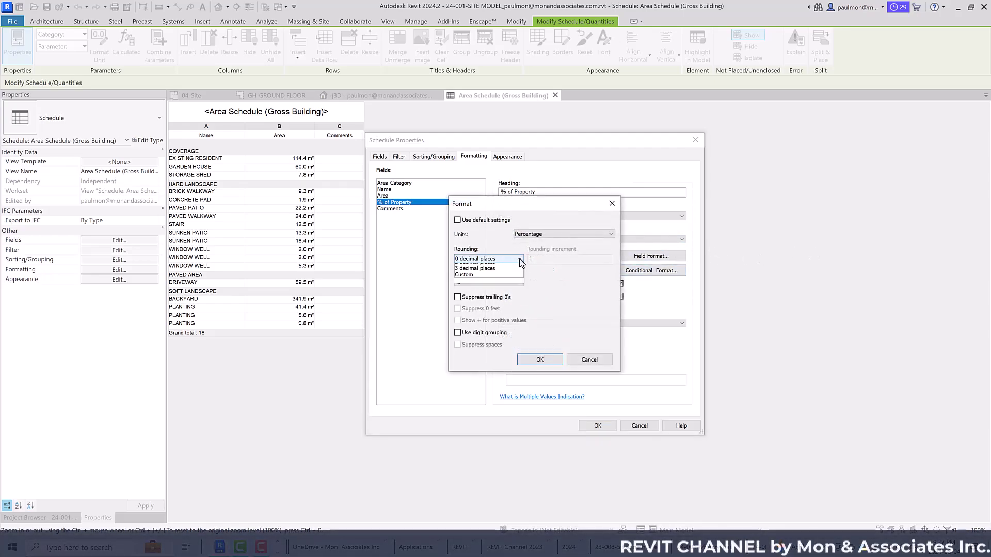
pyautogui.click(485, 268)
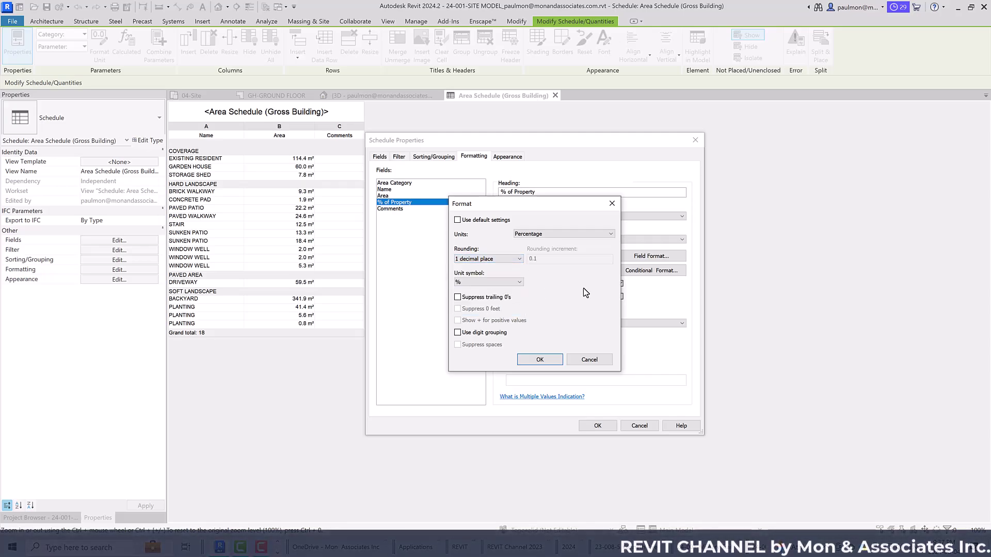
pyautogui.click(457, 333)
pyautogui.click(542, 360)
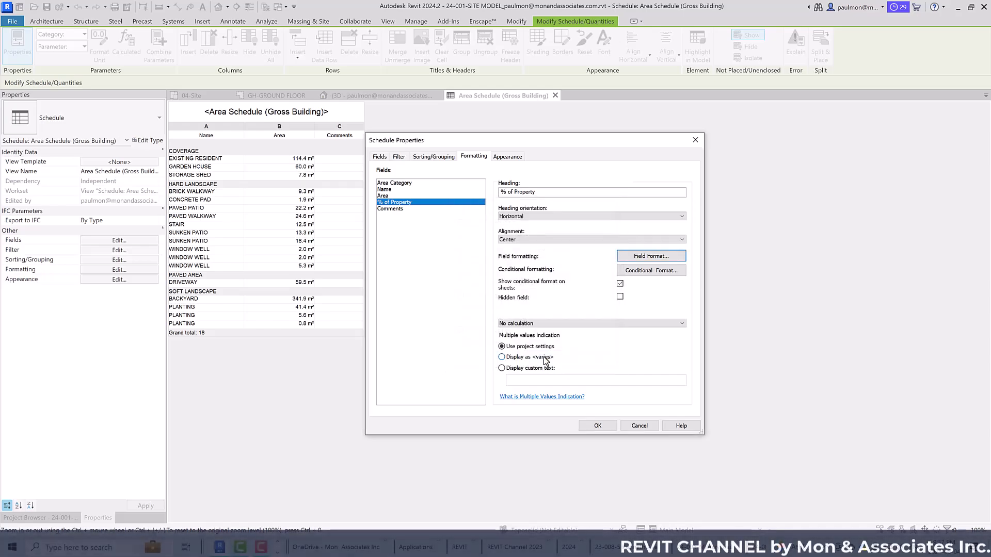
pyautogui.click(598, 426)
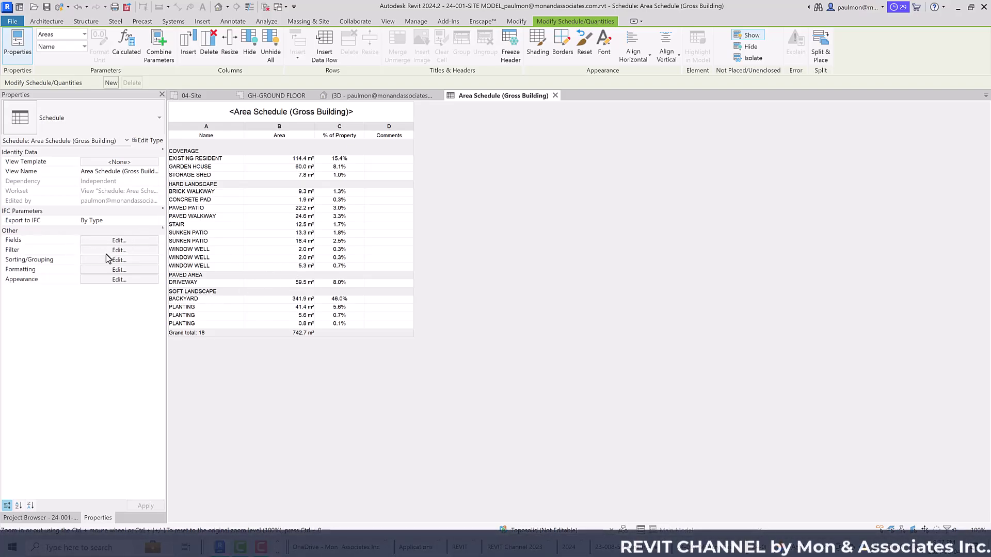
# Set the % of Property field to calculate totals and apply it to the schedule.
pyautogui.click(105, 269)
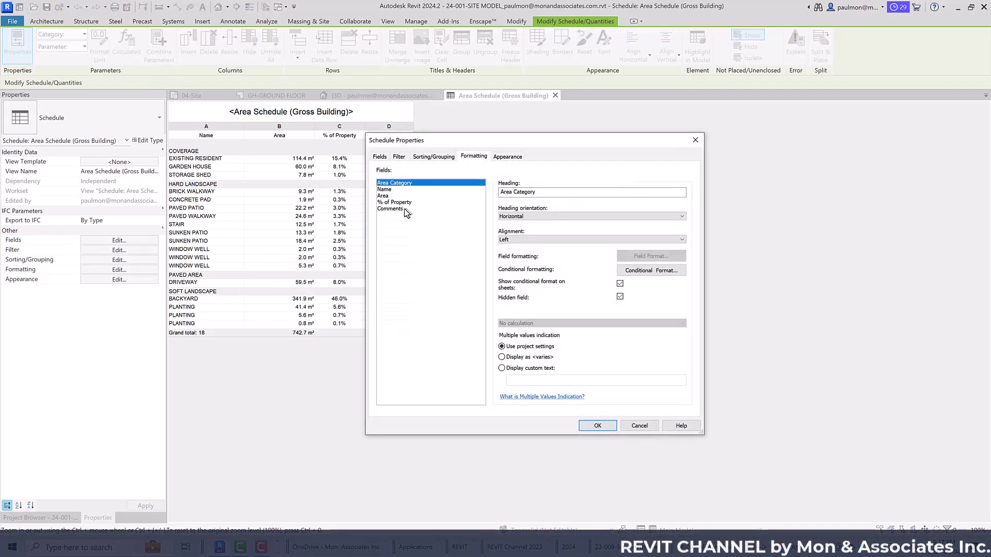
pyautogui.click(398, 202)
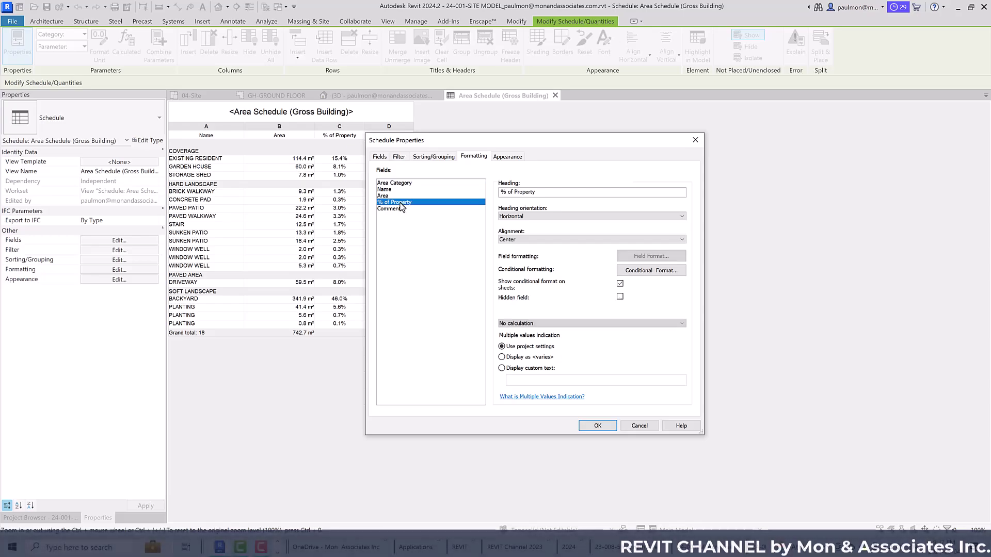
pyautogui.click(534, 323)
pyautogui.click(518, 338)
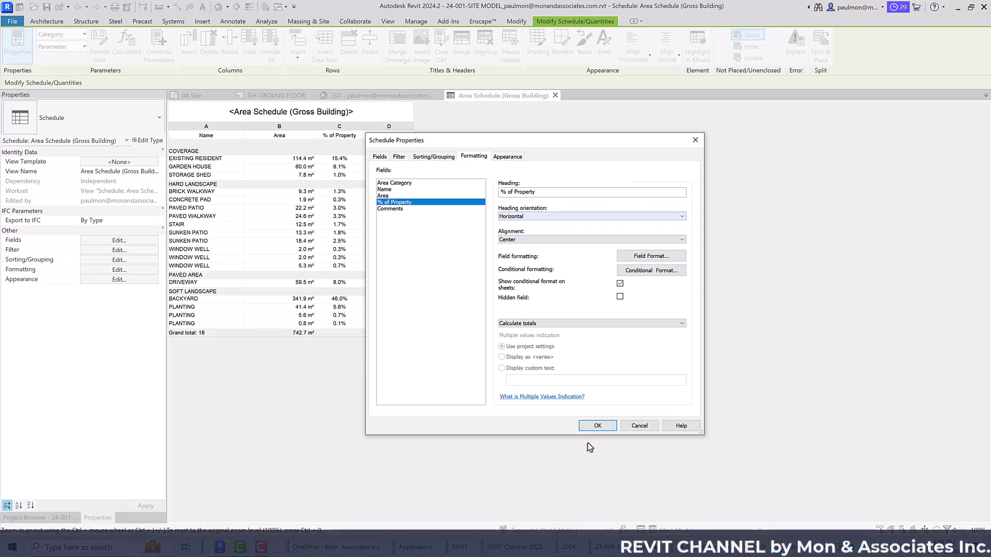
pyautogui.click(596, 425)
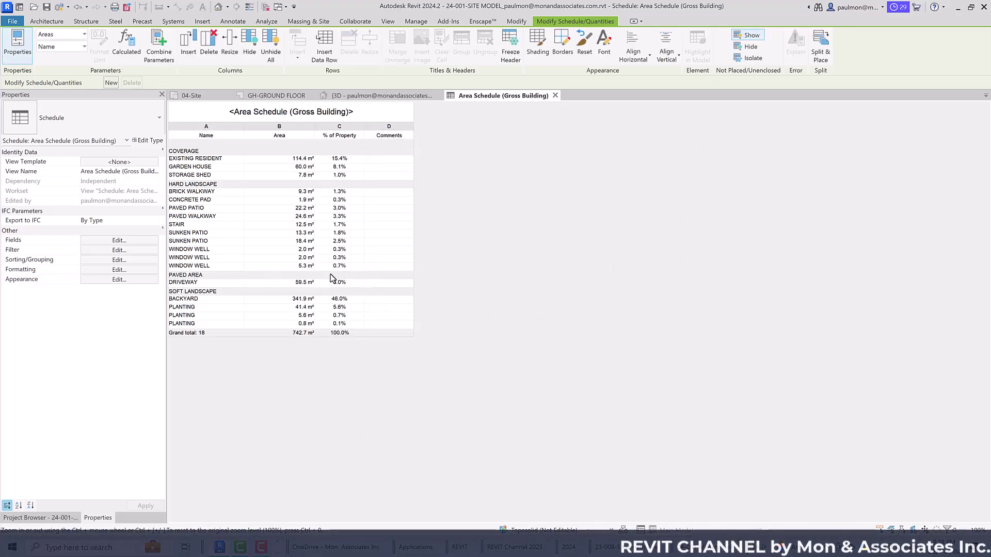
# Add a footer showing totals only to the schedule's Area Category sorting group and apply it.
pyautogui.click(124, 270)
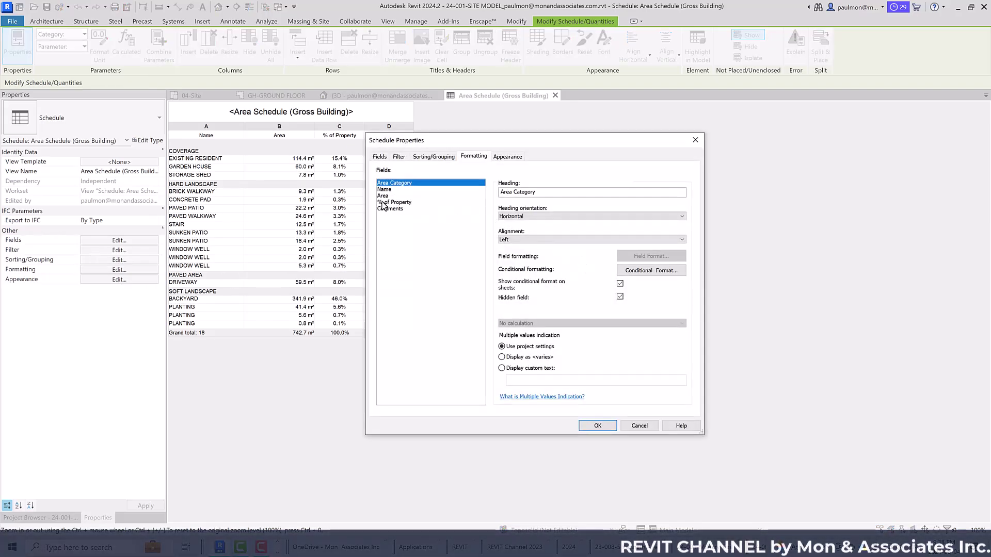
pyautogui.click(382, 203)
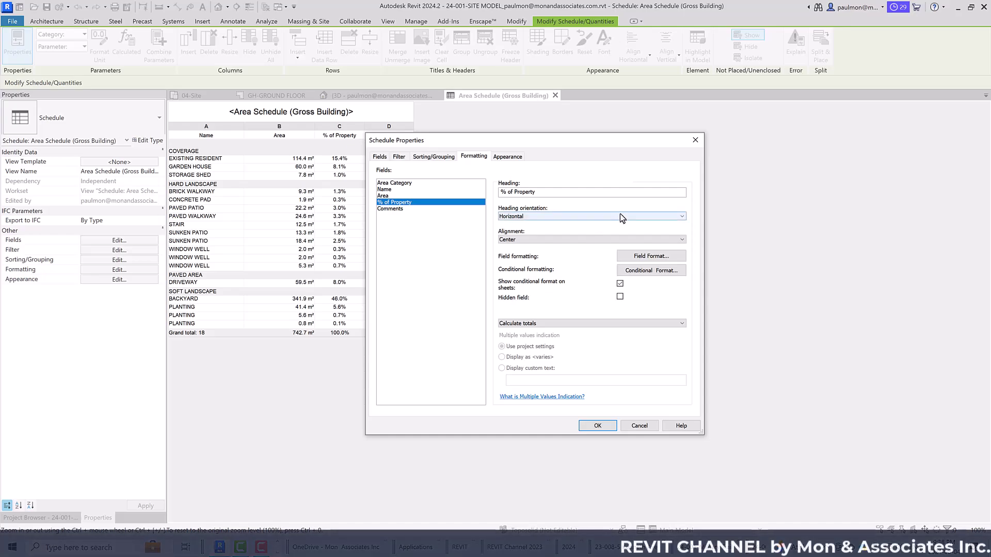
pyautogui.click(433, 156)
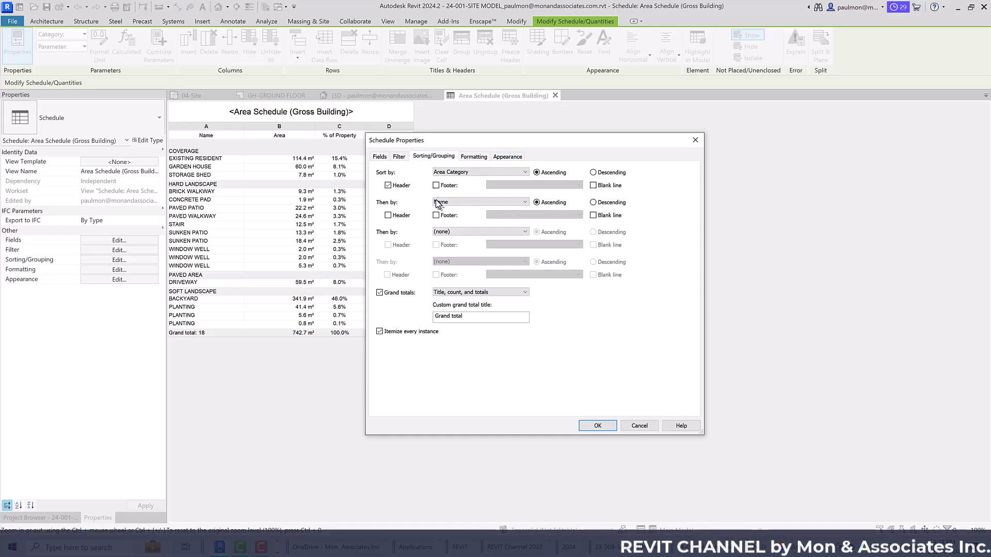
pyautogui.click(437, 185)
pyautogui.click(561, 186)
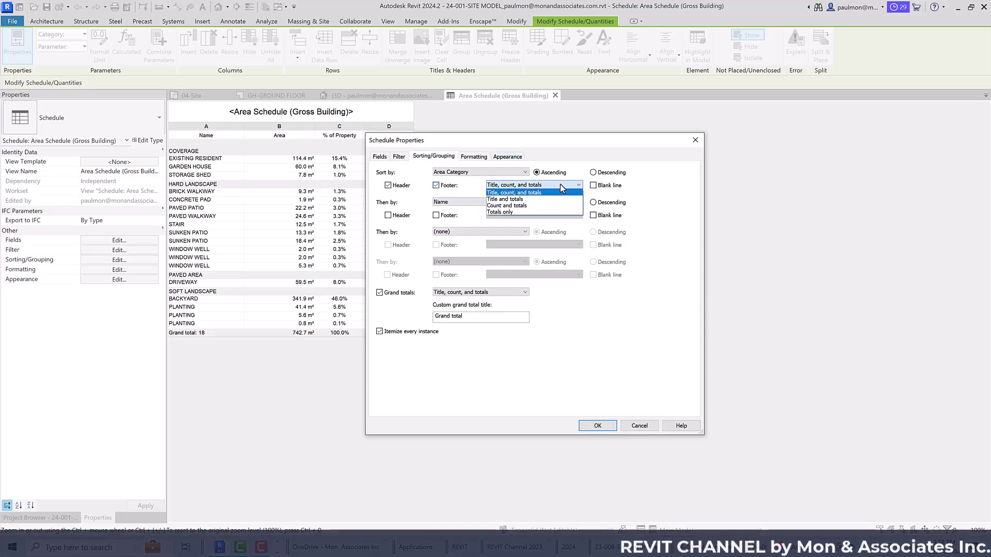
pyautogui.click(507, 212)
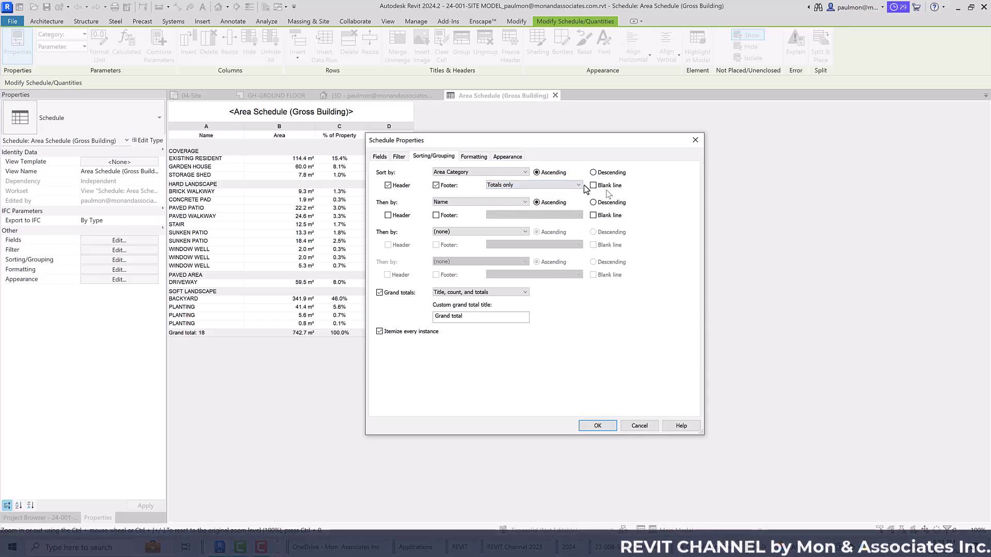
pyautogui.click(597, 426)
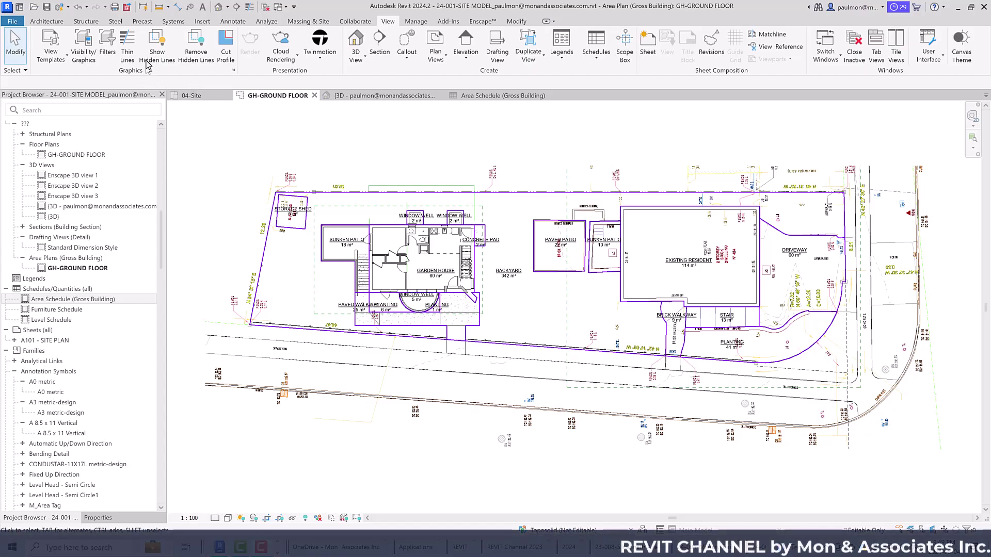
# Place a Color Fill Legend below the site on the area plan, using Areas (Gross Building) and the Gross Building Area scheme.
pyautogui.click(232, 21)
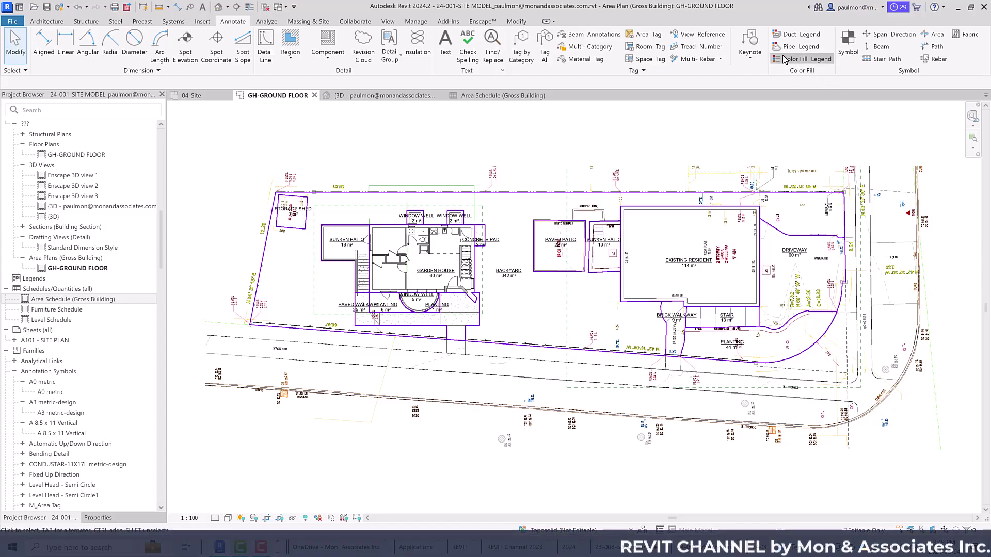
pyautogui.click(801, 59)
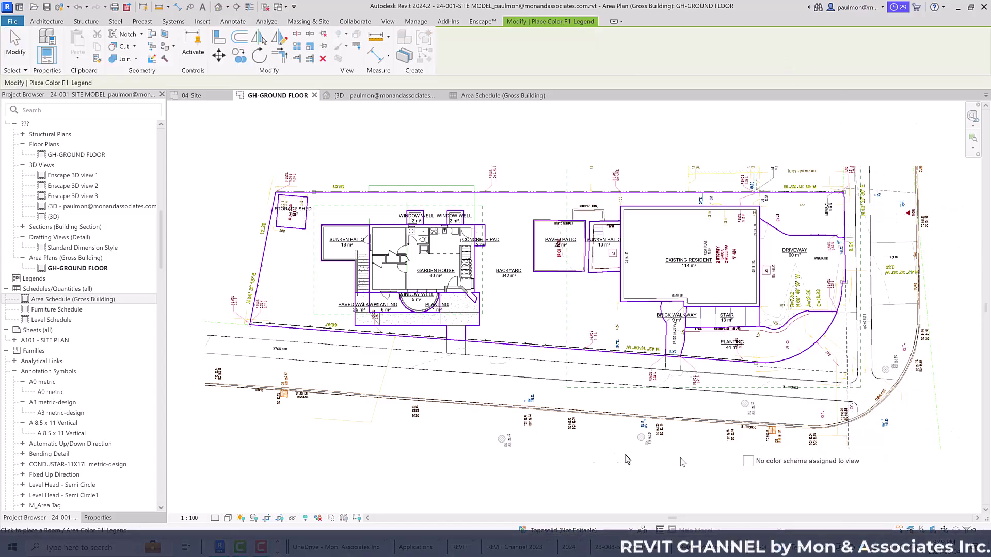
pyautogui.click(266, 436)
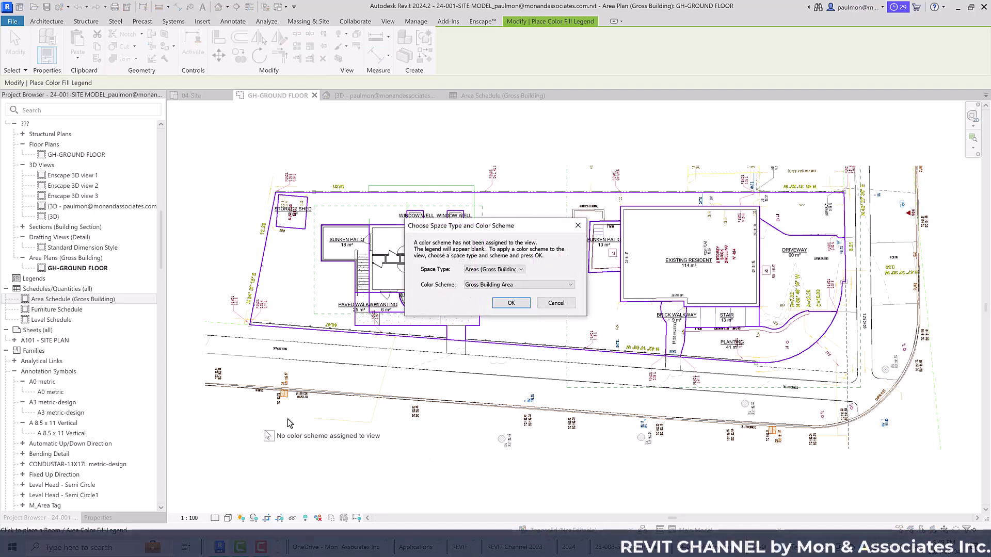
pyautogui.click(511, 304)
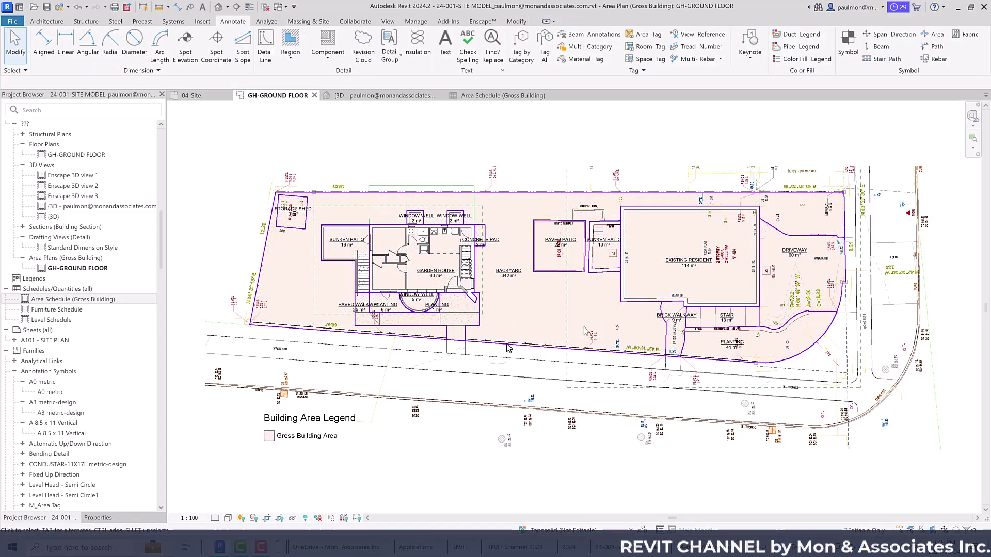
# Edit the placed legend's color scheme to color the areas by Area Category, accepting the loss of existing colors.
pyautogui.click(293, 427)
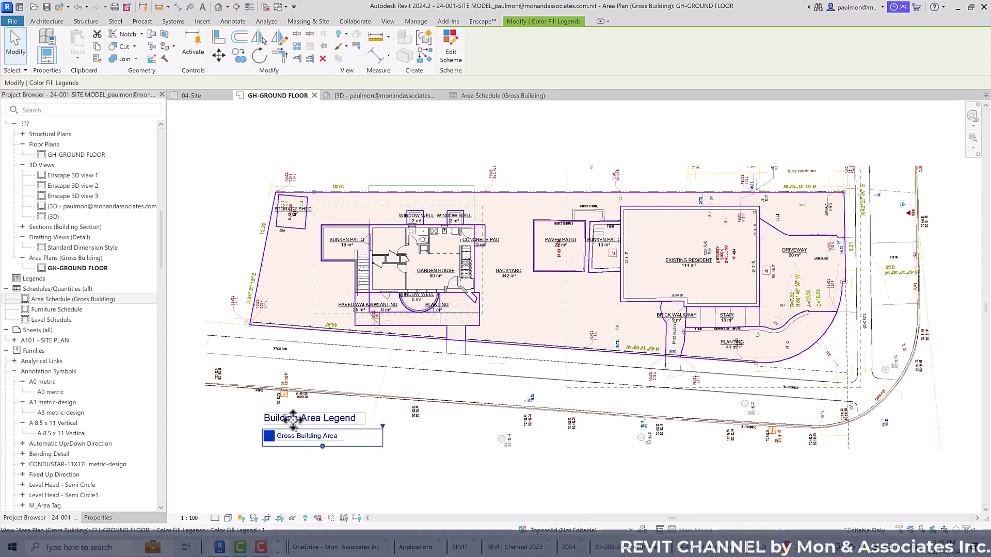
pyautogui.click(453, 53)
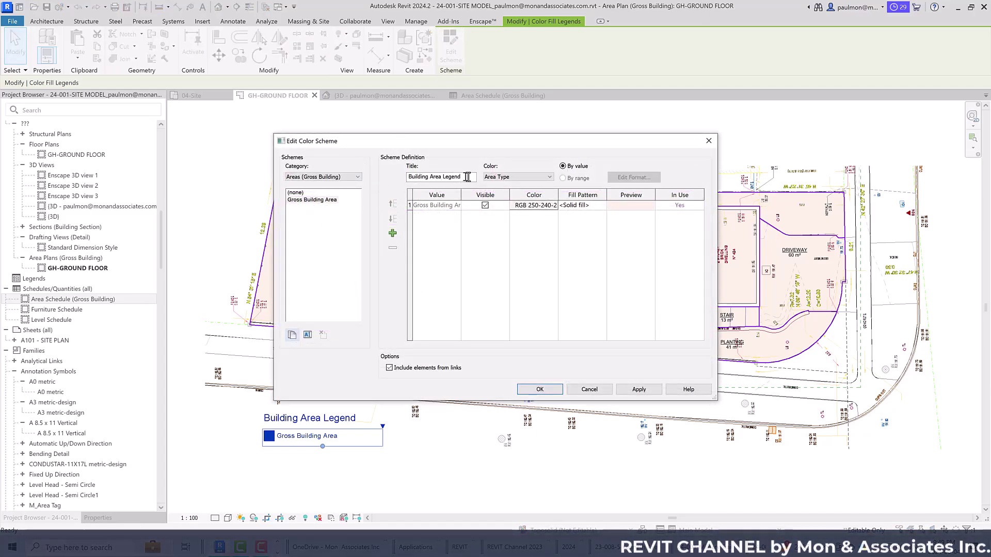
pyautogui.click(548, 178)
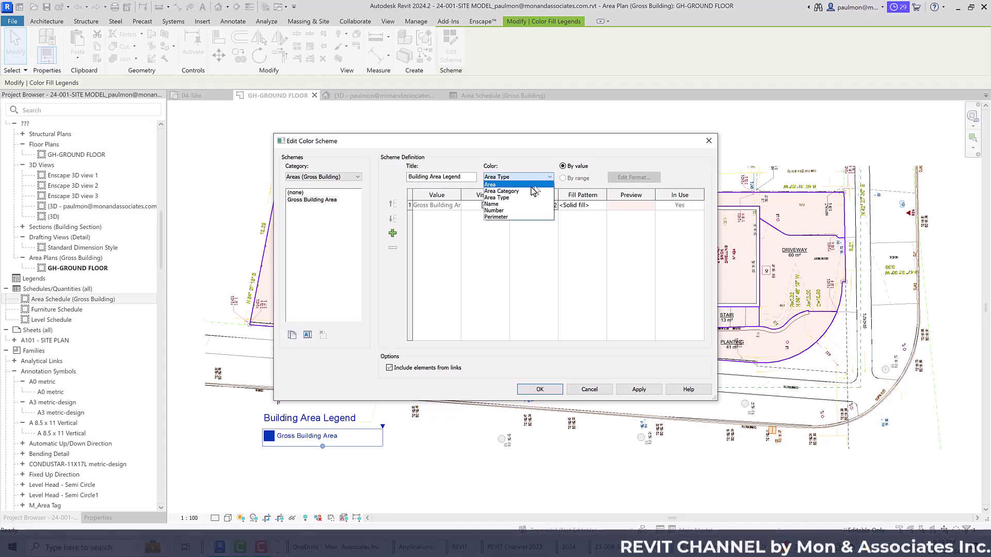
pyautogui.click(501, 191)
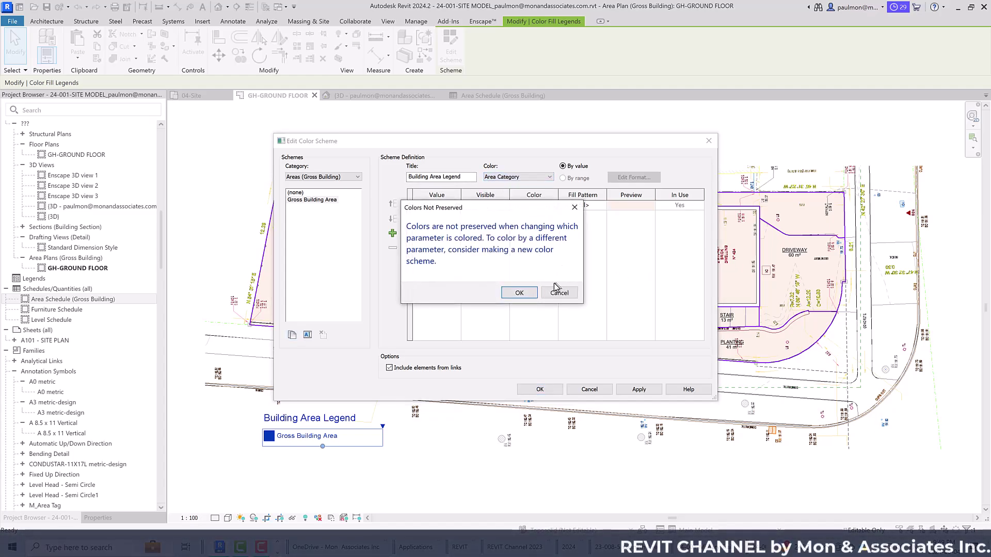
pyautogui.click(517, 294)
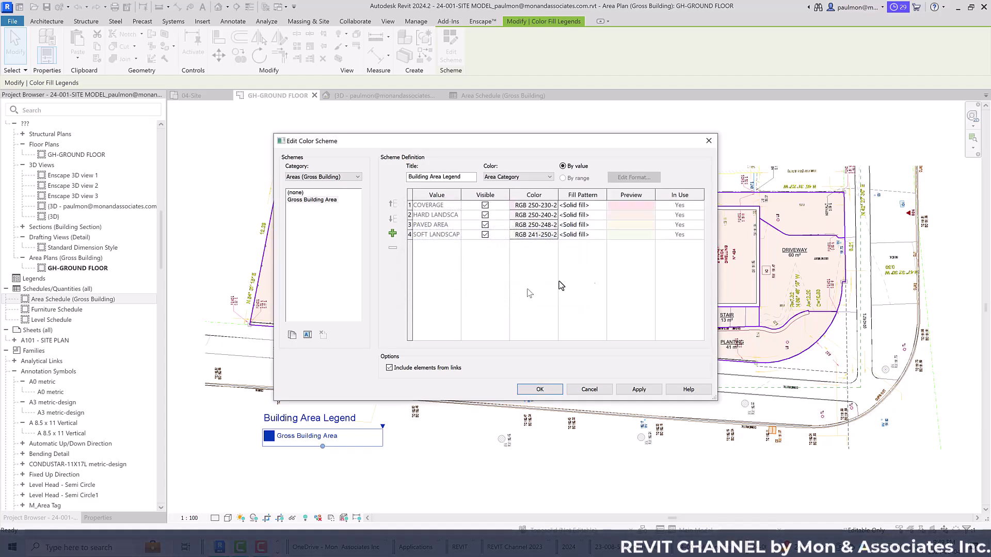
# Widen the Value column of the color scheme and set the COVERAGE color to a muted teal, about RGB 100-151-168.
pyautogui.moveTo(463, 196); pyautogui.dragTo(487, 197)
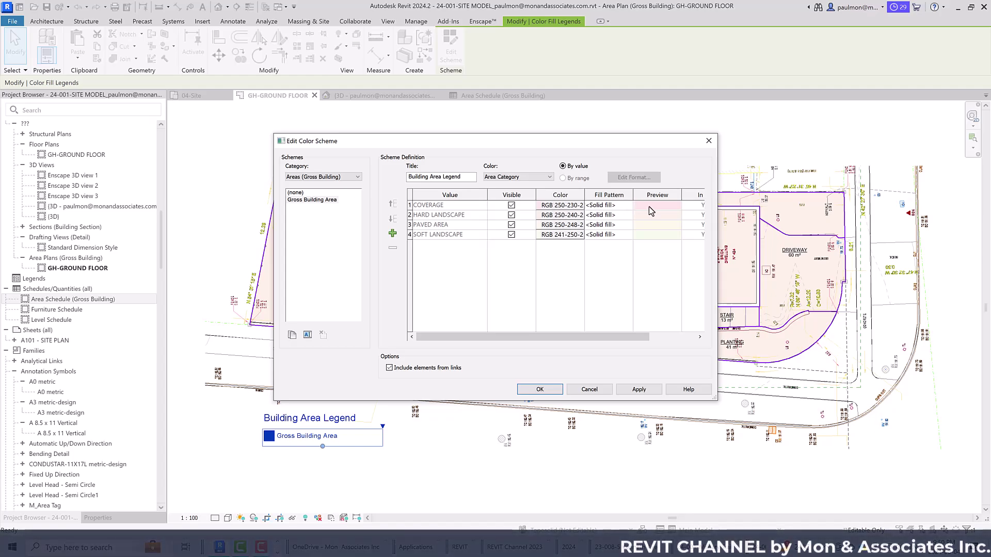
pyautogui.click(562, 205)
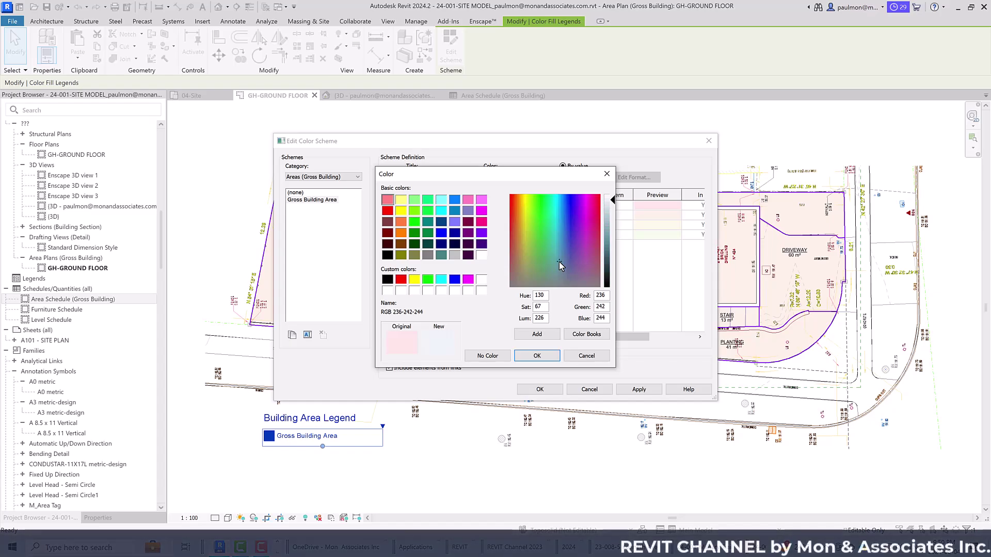
pyautogui.moveTo(615, 201); pyautogui.dragTo(616, 240)
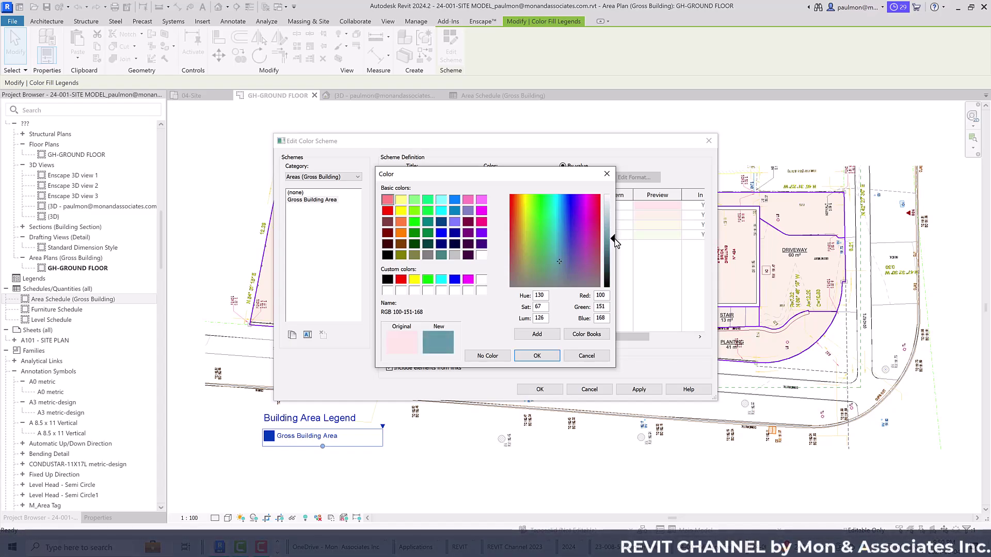
pyautogui.click(534, 356)
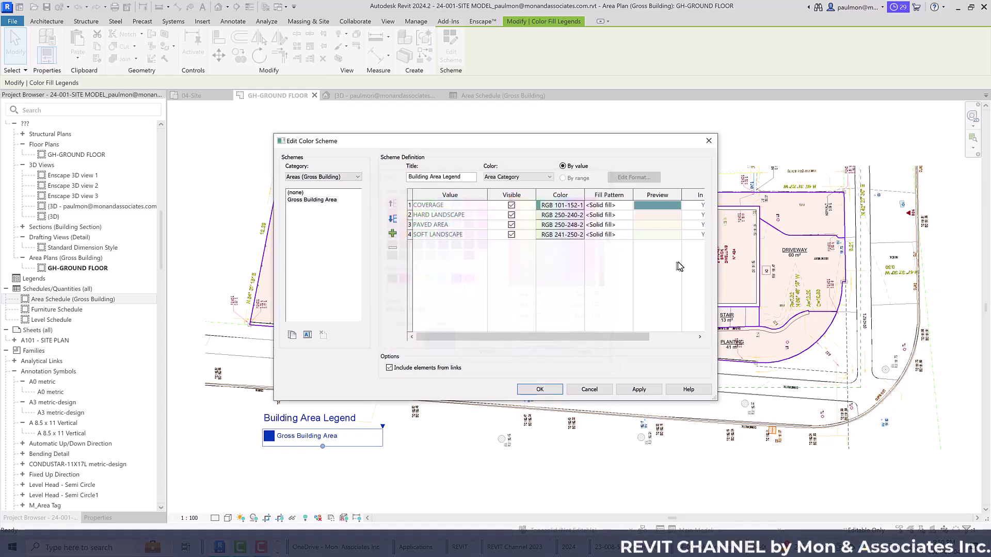
# Set the HARD LANDSCAPE color to a grayish green, RGB 175-191-170.
pyautogui.click(547, 216)
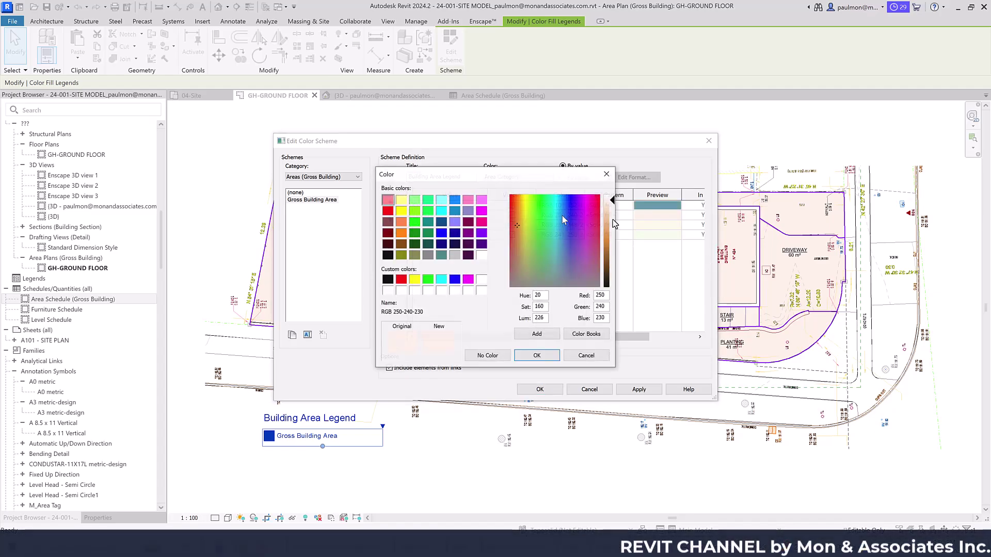
pyautogui.click(540, 256)
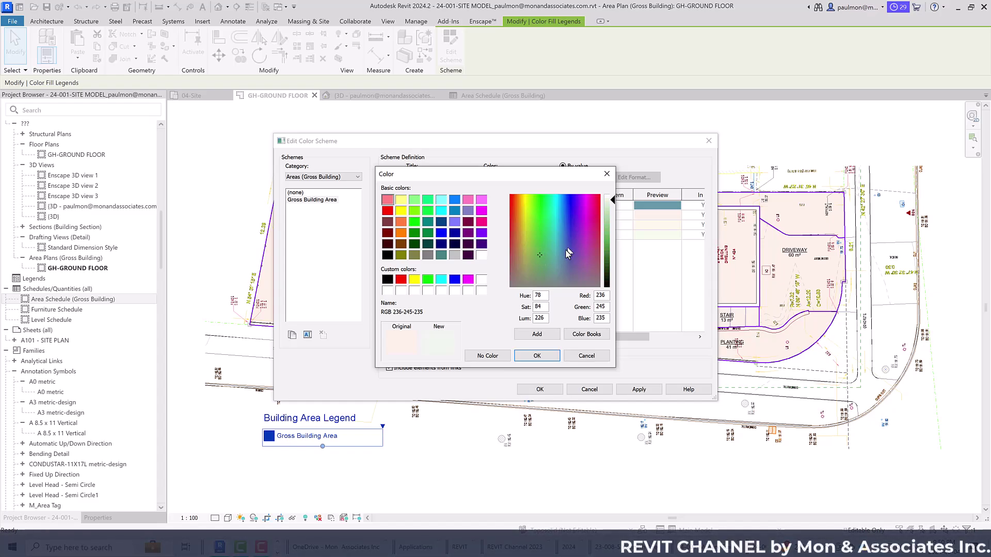
pyautogui.click(539, 260)
pyautogui.click(536, 276)
pyautogui.moveTo(612, 203); pyautogui.dragTo(613, 222)
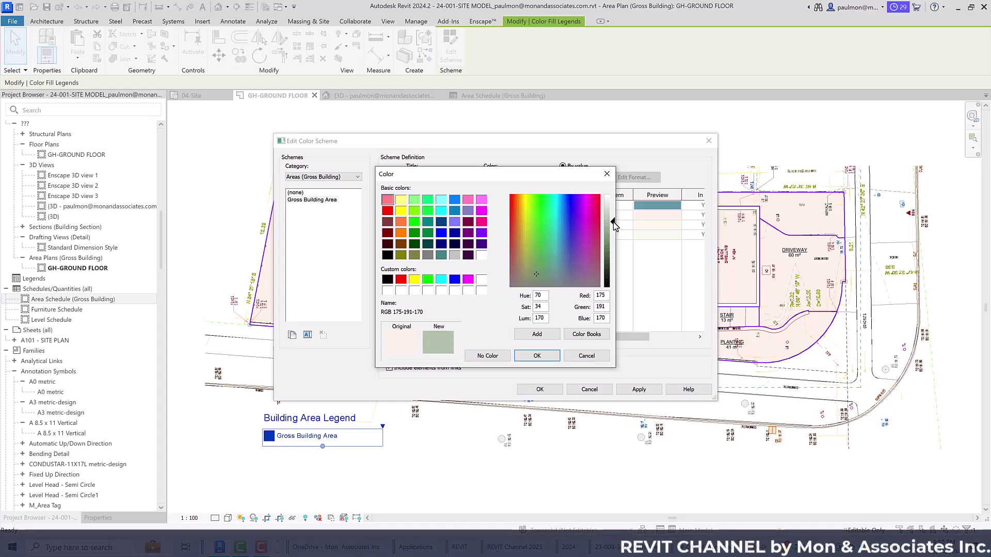
pyautogui.click(537, 356)
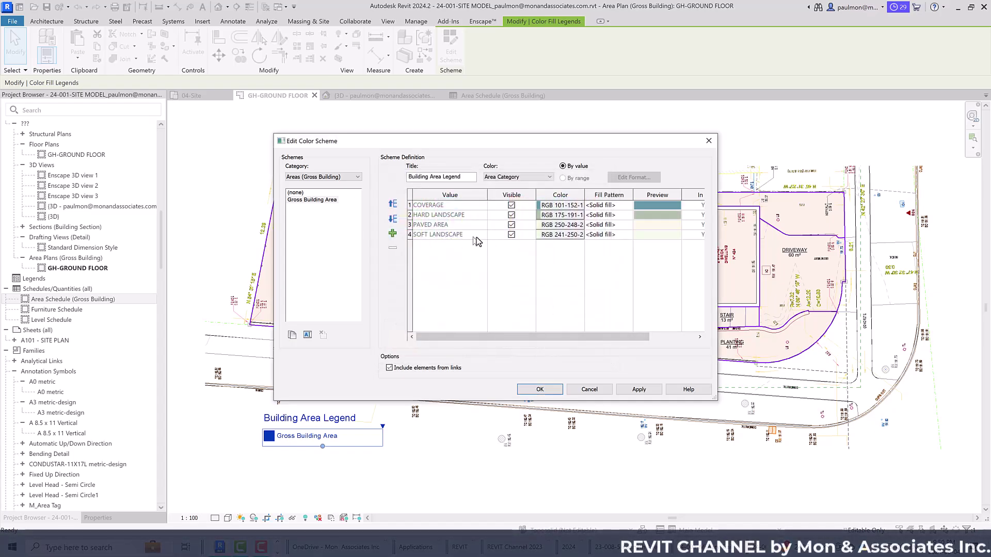
# Set the SOFT LANDSCAPE color to a light green, RGB 182-228-124.
pyautogui.click(544, 236)
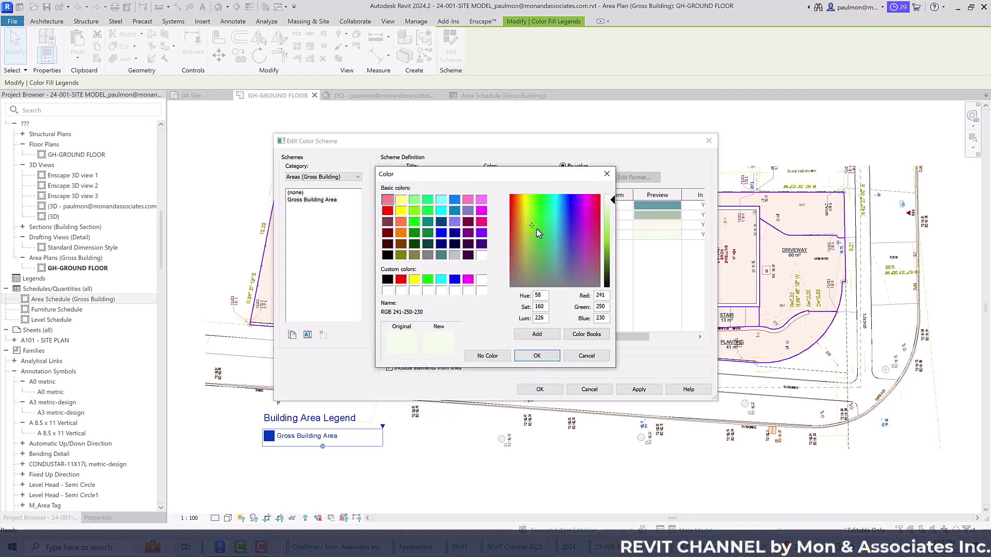
pyautogui.moveTo(614, 200); pyautogui.dragTo(614, 224)
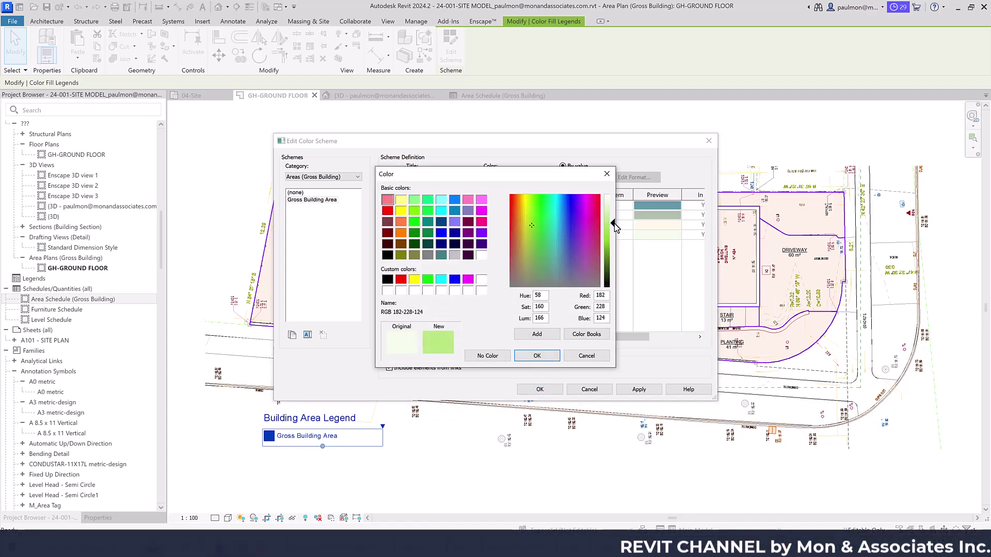
pyautogui.click(537, 356)
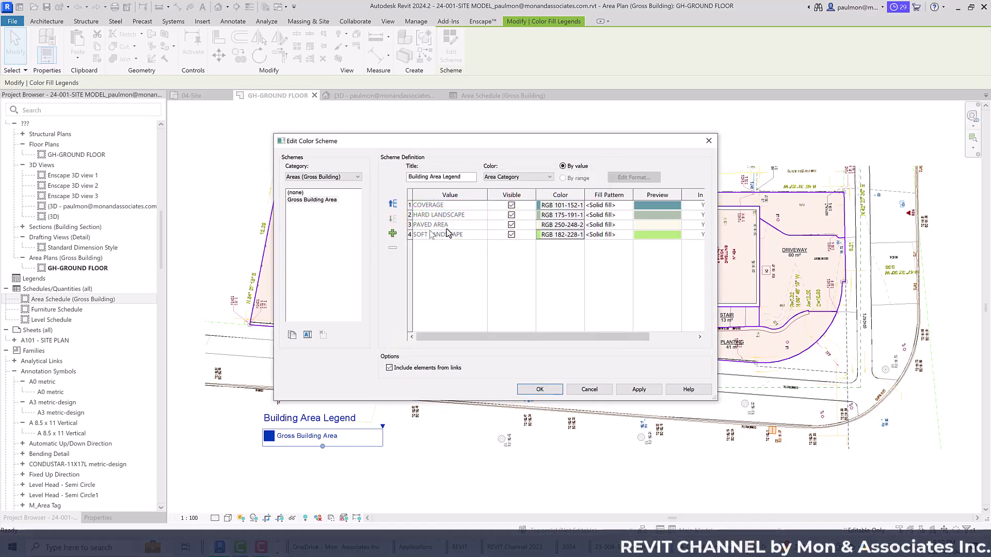
# Set the PAVED AREA color to gray, RGB 192-192-192, and apply the color scheme to the area plan.
pyautogui.click(557, 227)
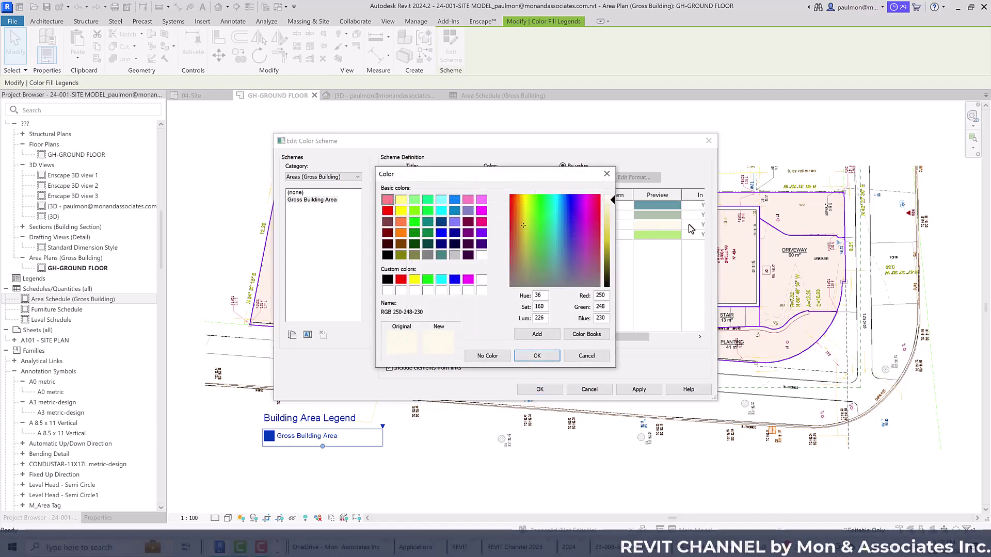
pyautogui.click(454, 255)
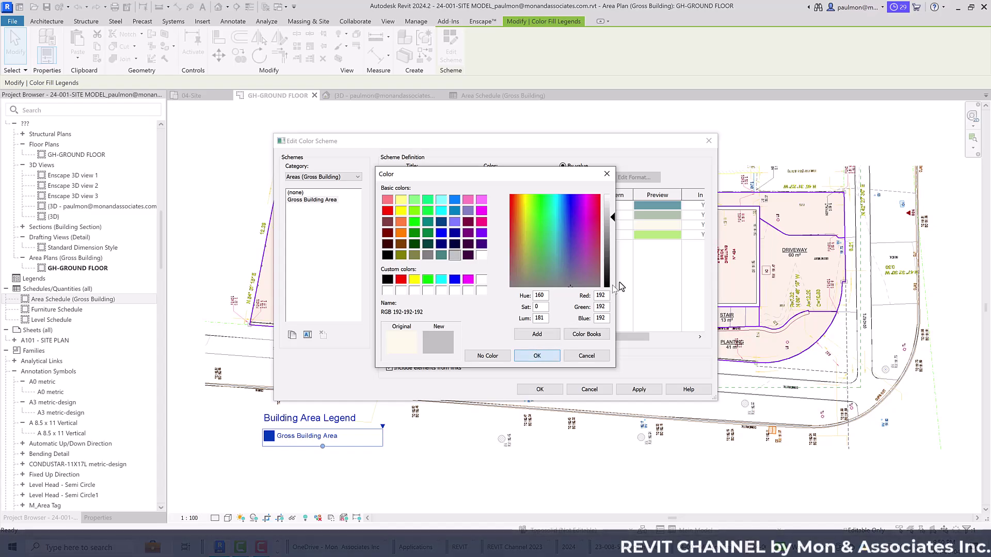
pyautogui.press('Return')
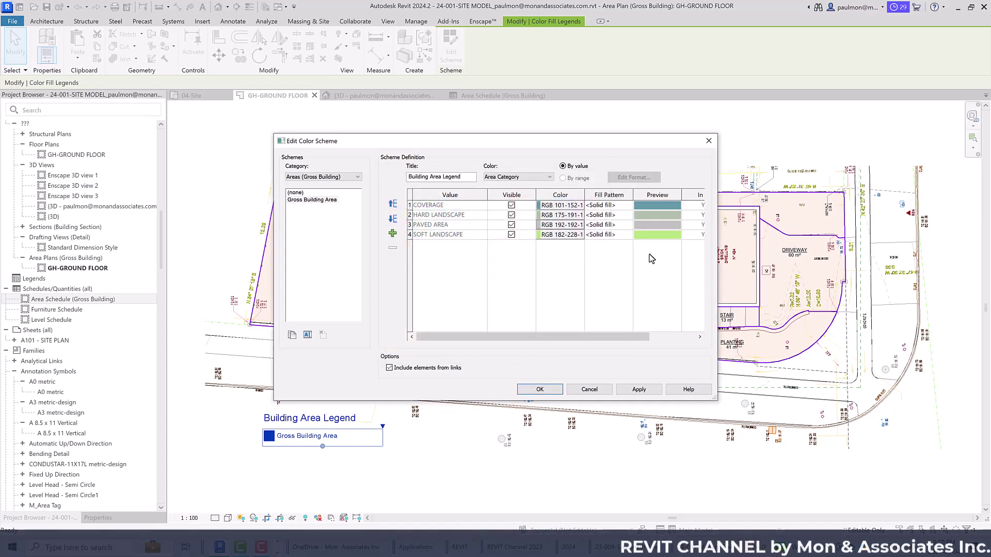
pyautogui.click(649, 391)
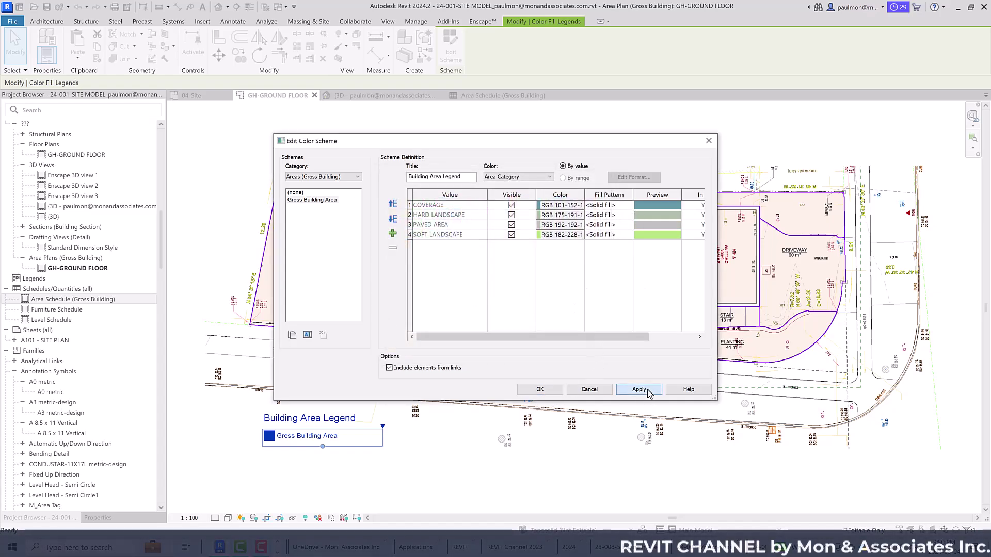
pyautogui.click(540, 389)
pyautogui.click(686, 490)
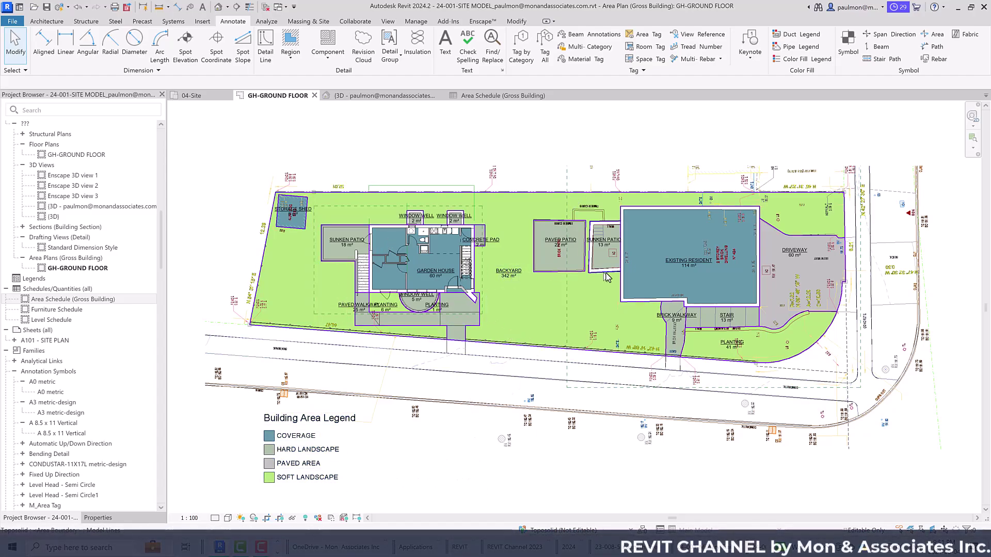
# Set the GH-GROUND FLOOR area plan's Color Scheme Location to Foreground.
pyautogui.click(103, 519)
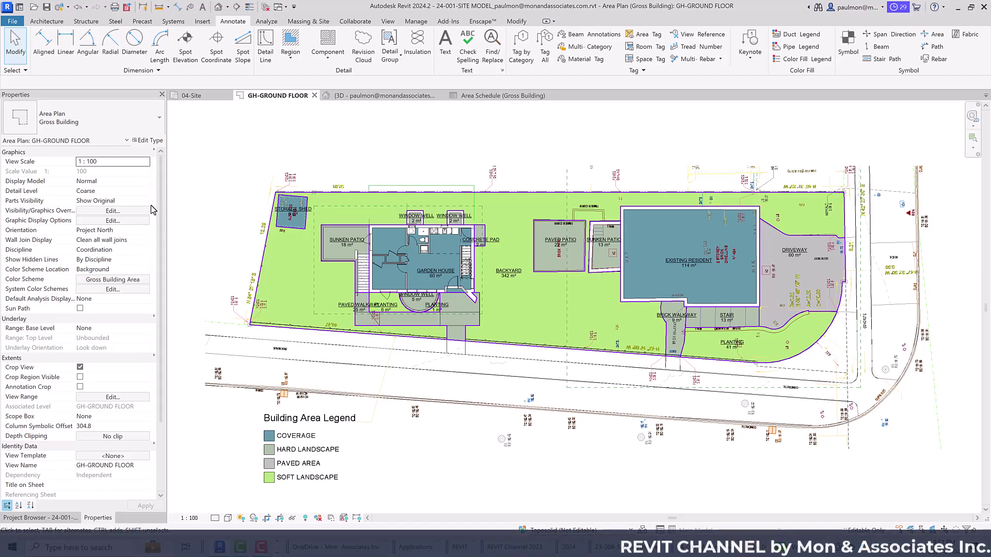
pyautogui.scroll(-3, 154, 212)
pyautogui.scroll(3, 118, 170)
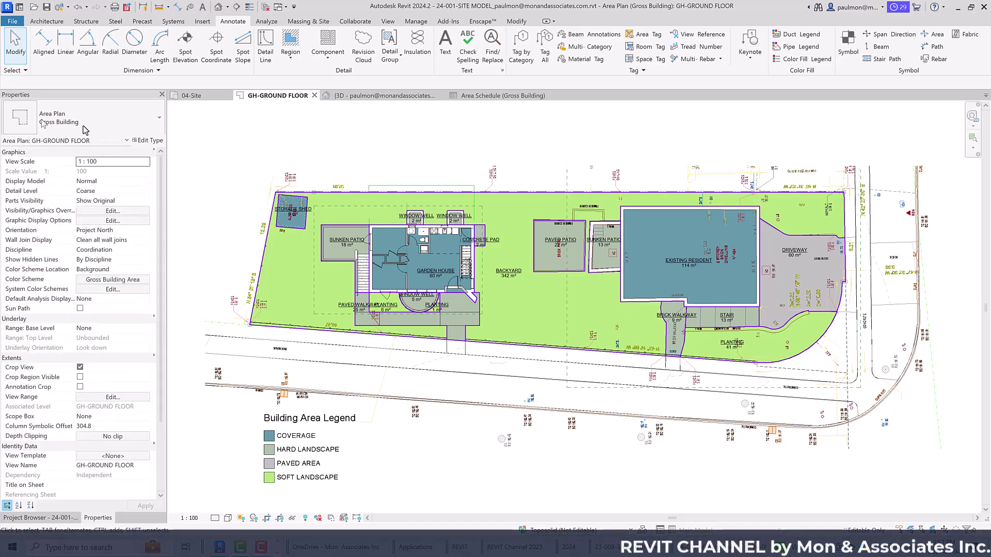
pyautogui.click(134, 269)
pyautogui.click(145, 269)
pyautogui.click(119, 288)
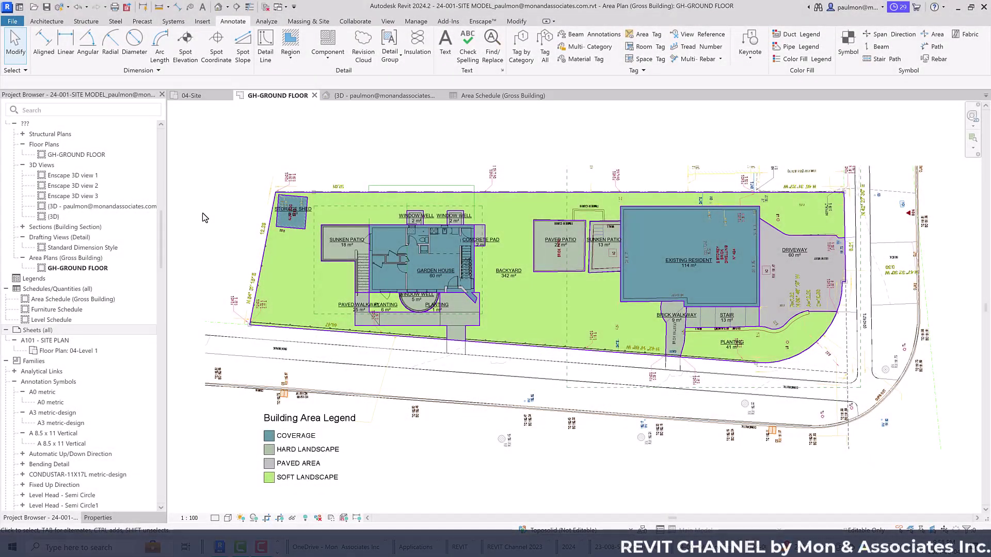
# Create a new sheet using the MON-A1 metric titleblock.
pyautogui.rightClick(50, 332)
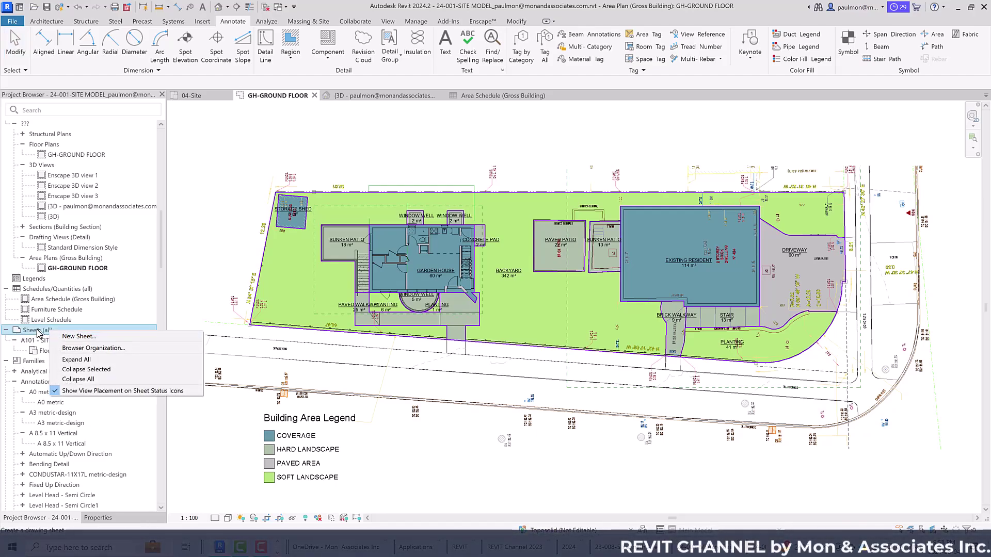
pyautogui.click(77, 336)
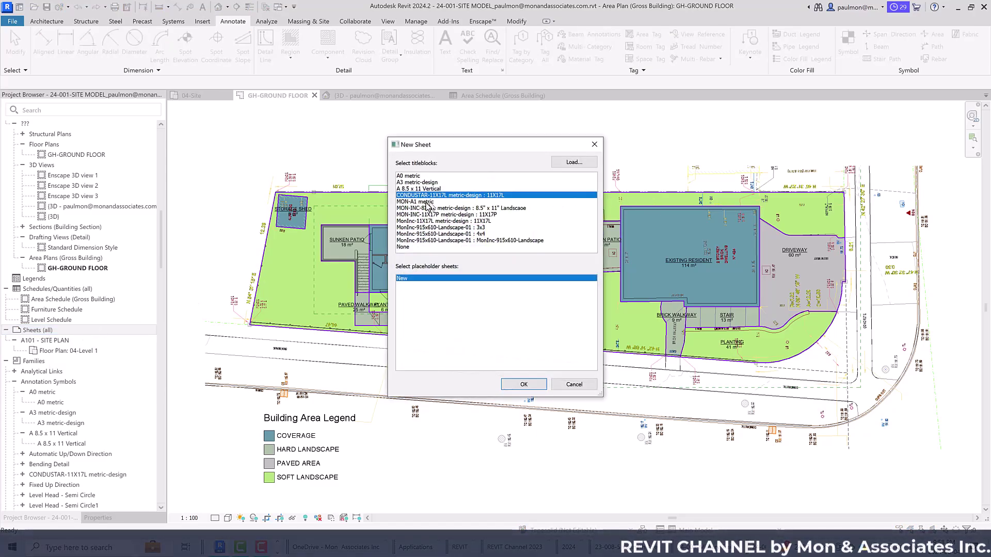
pyautogui.click(430, 202)
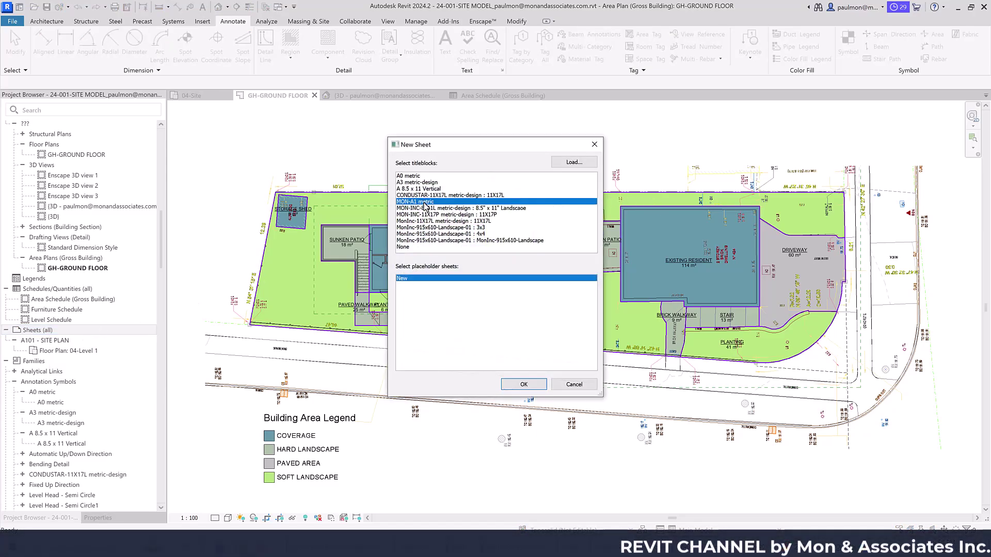
pyautogui.click(524, 385)
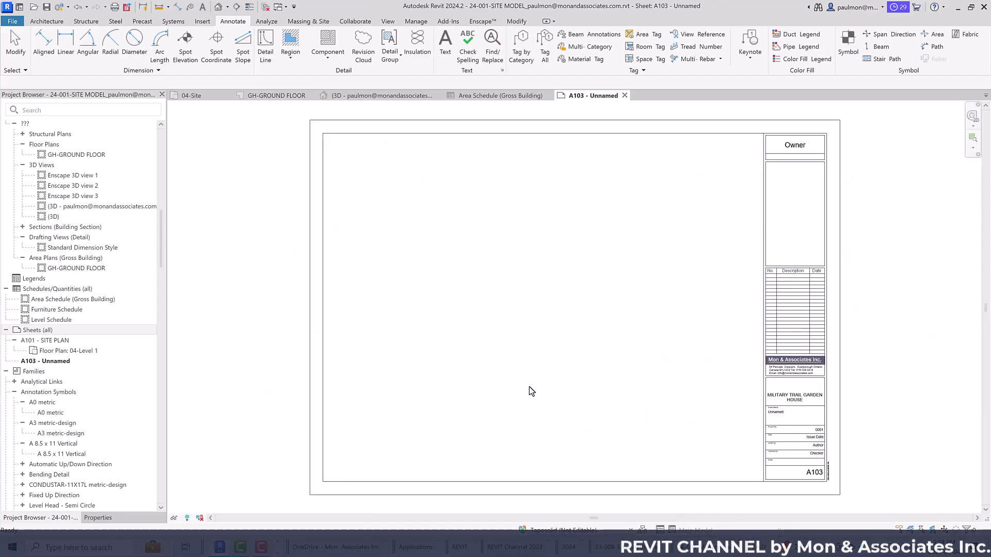
# Place the GH-GROUND FLOOR gross building area plan in the upper part of the new sheet.
pyautogui.click(64, 268)
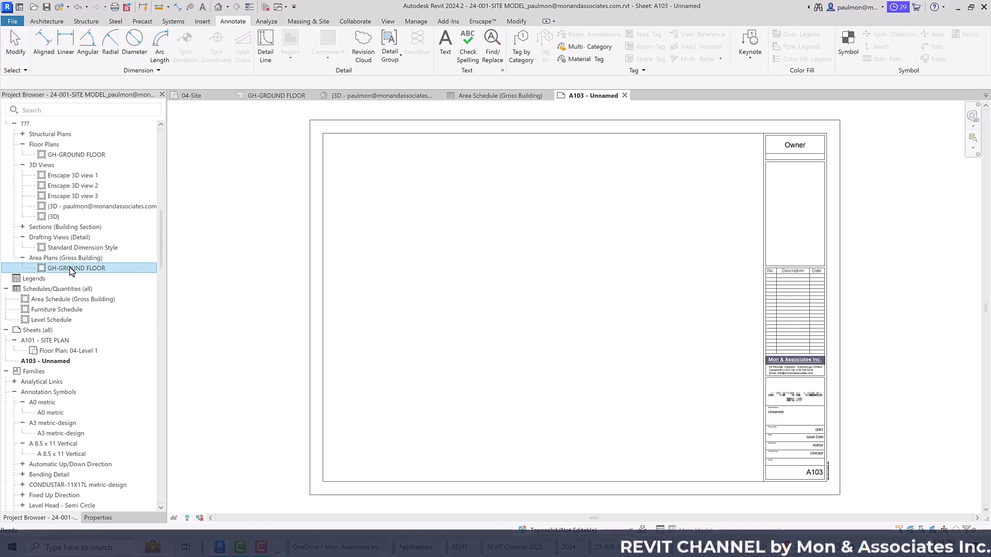
pyautogui.moveTo(83, 268); pyautogui.dragTo(540, 278)
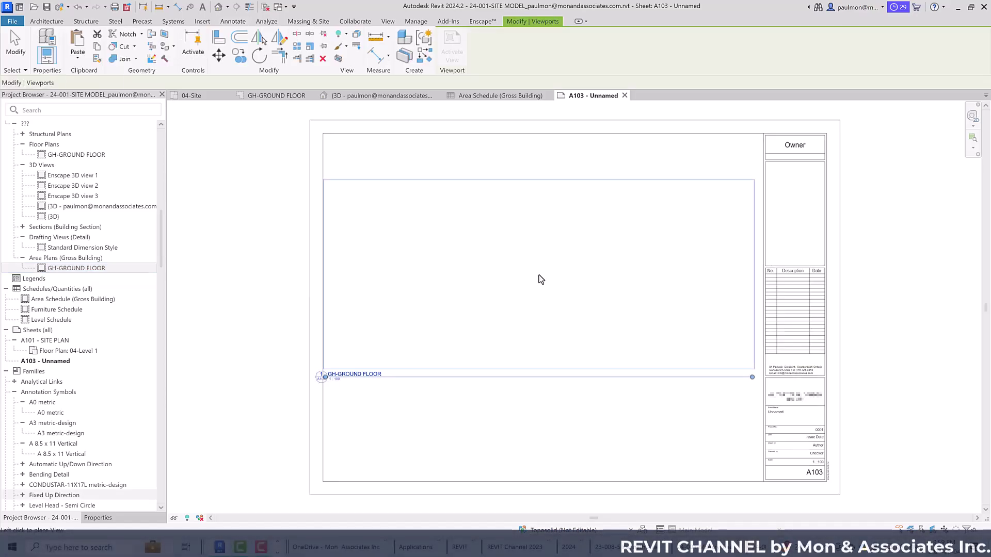
pyautogui.click(549, 241)
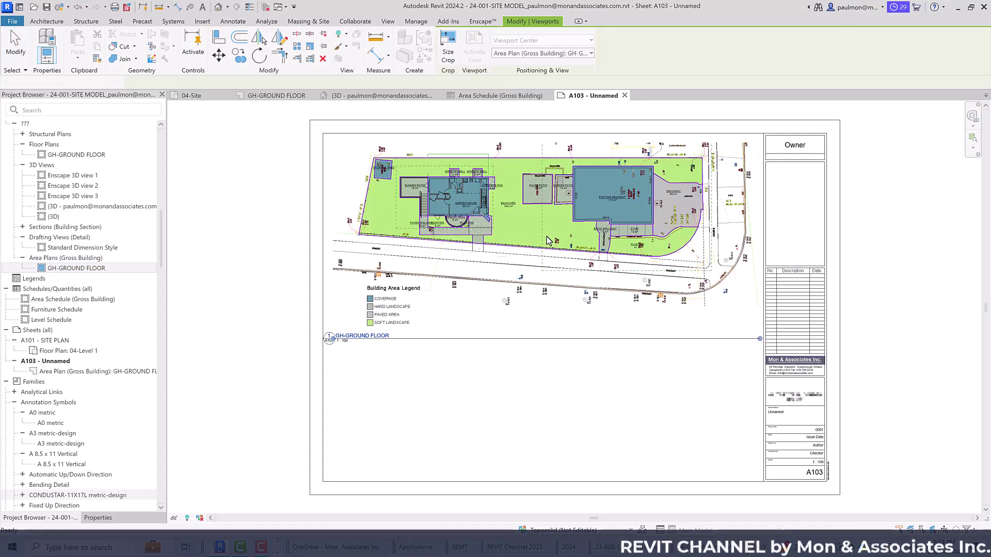
pyautogui.click(914, 284)
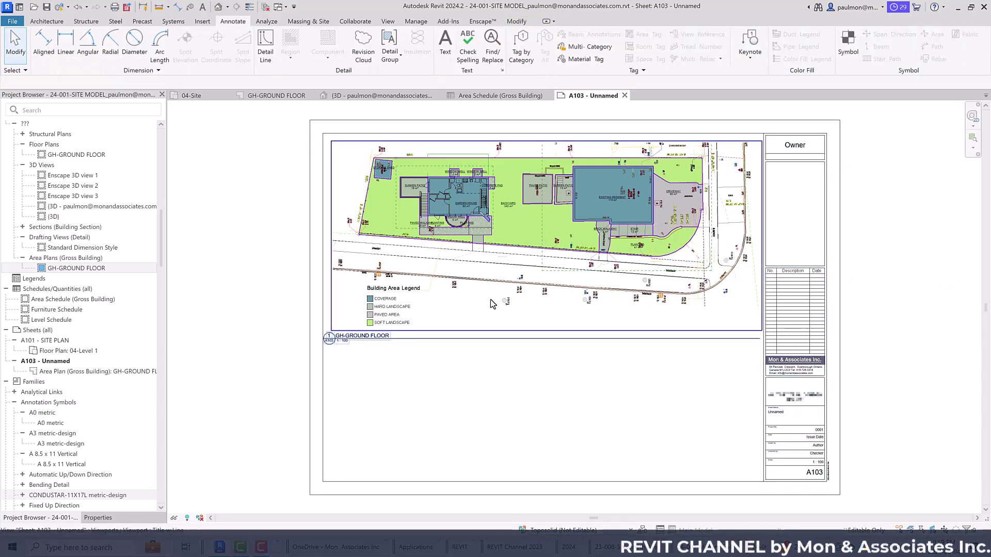
# Change the area plan's viewport type on the sheet to No Title.
pyautogui.click(450, 260)
pyautogui.click(114, 518)
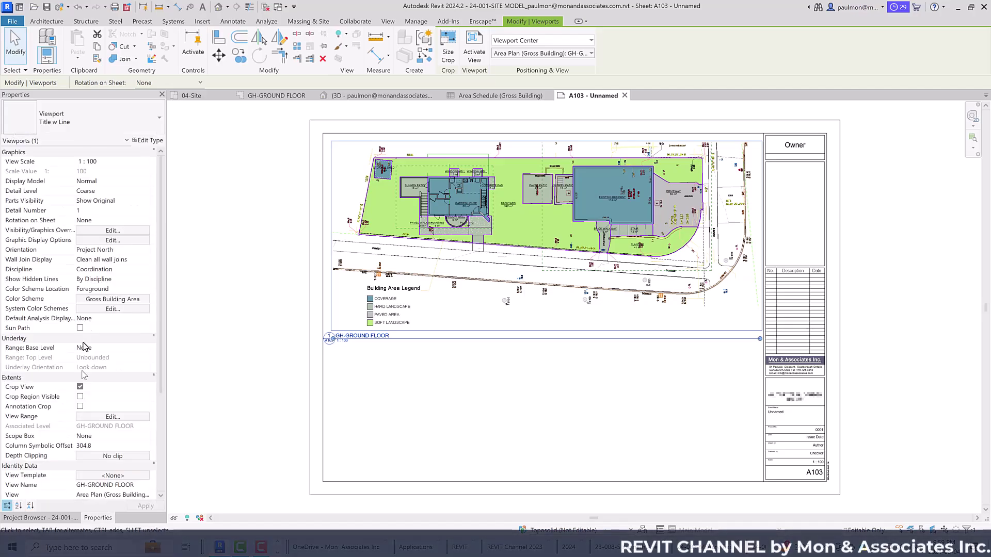
pyautogui.click(75, 122)
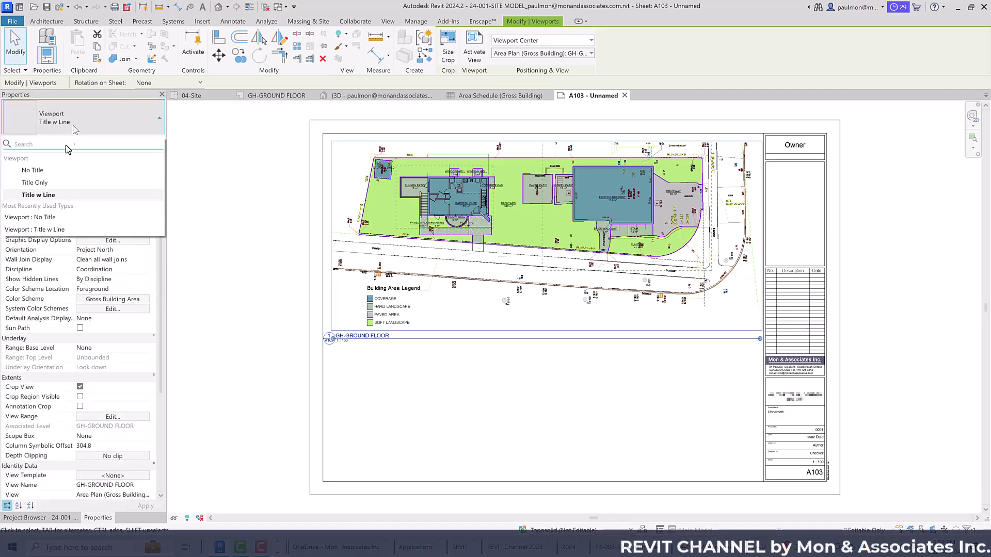
pyautogui.click(48, 171)
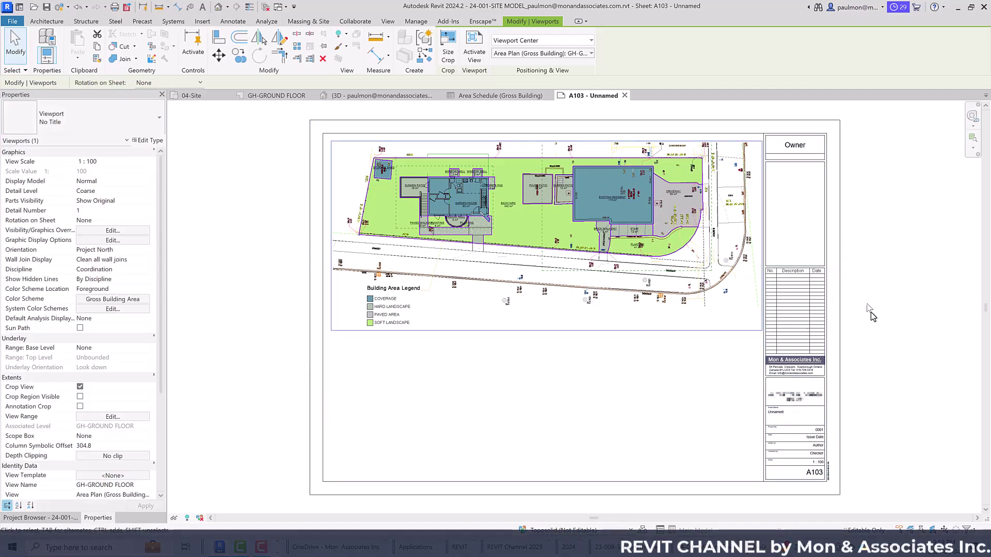
pyautogui.click(903, 398)
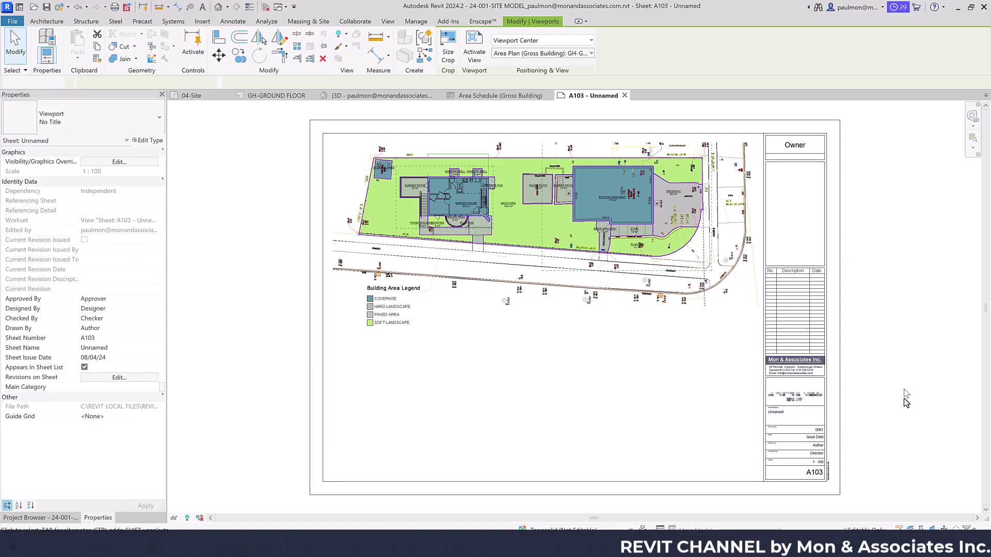
# Rename the sheet as SITE AREA PLAN in the titleblock.
pyautogui.click(779, 417)
pyautogui.click(778, 413)
pyautogui.moveTo(808, 412); pyautogui.dragTo(742, 410)
pyautogui.write('sit')
pyautogui.press('BackSpace')
pyautogui.press('BackSpace')
pyautogui.press('BackSpace')
pyautogui.write('SIT')
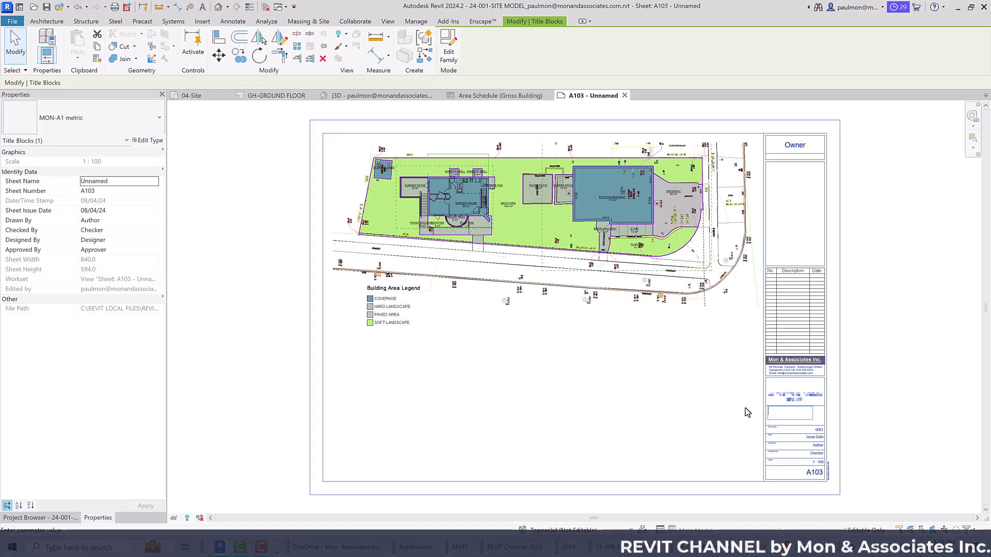
pyautogui.write('E AREA PLAN')
pyautogui.click(631, 433)
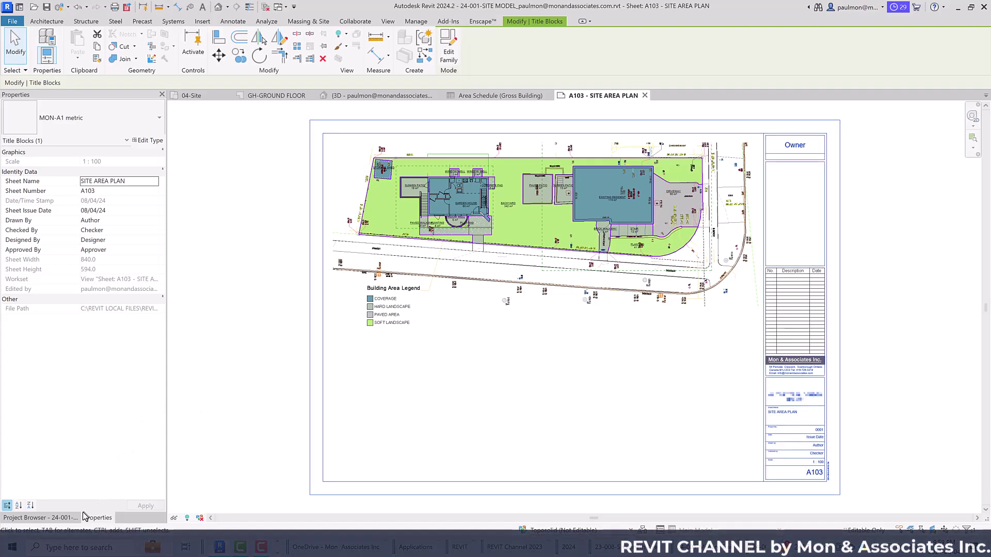
# Place the Area Schedule (Gross Building) on the sheet below the plan, near the titleblock.
pyautogui.click(66, 518)
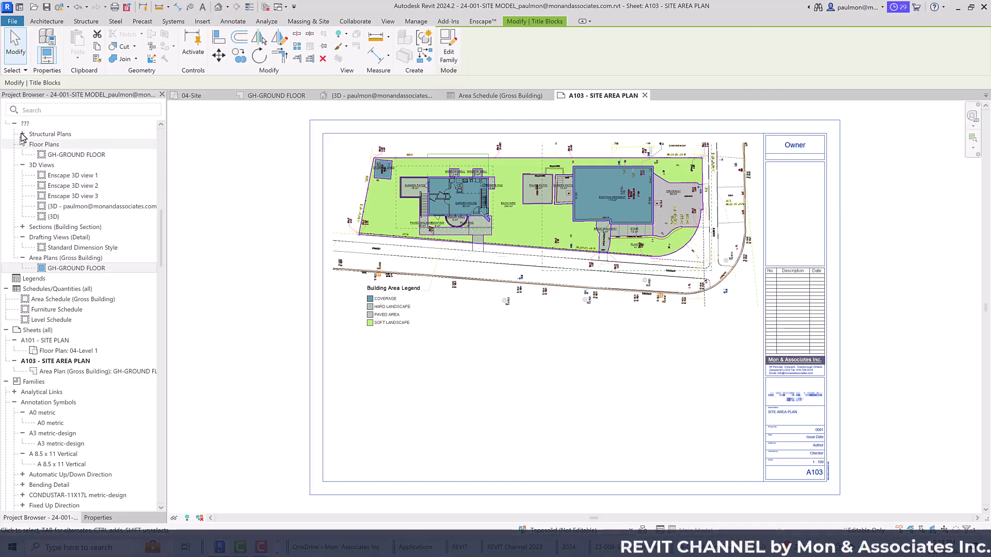
pyautogui.moveTo(160, 255); pyautogui.dragTo(162, 236)
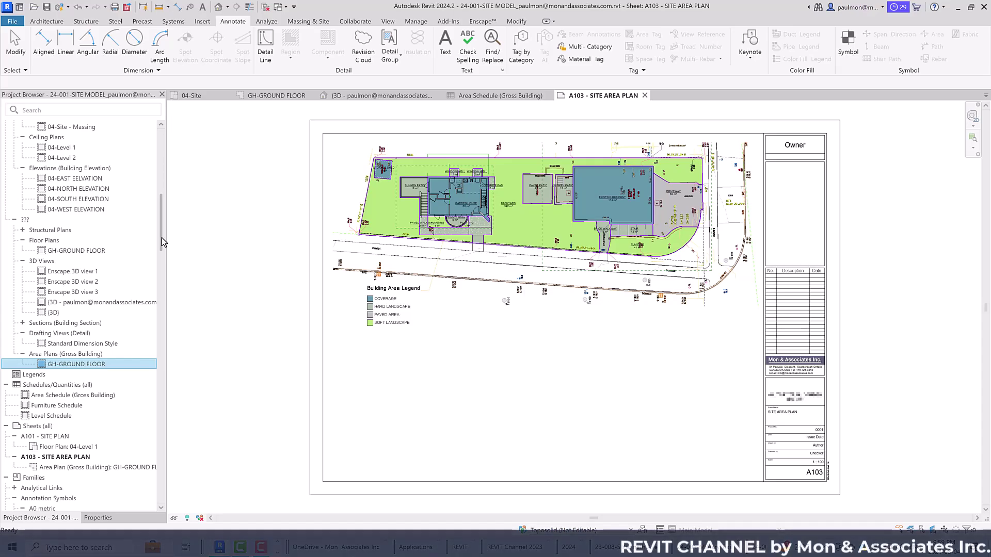
pyautogui.scroll(-5, 165, 253)
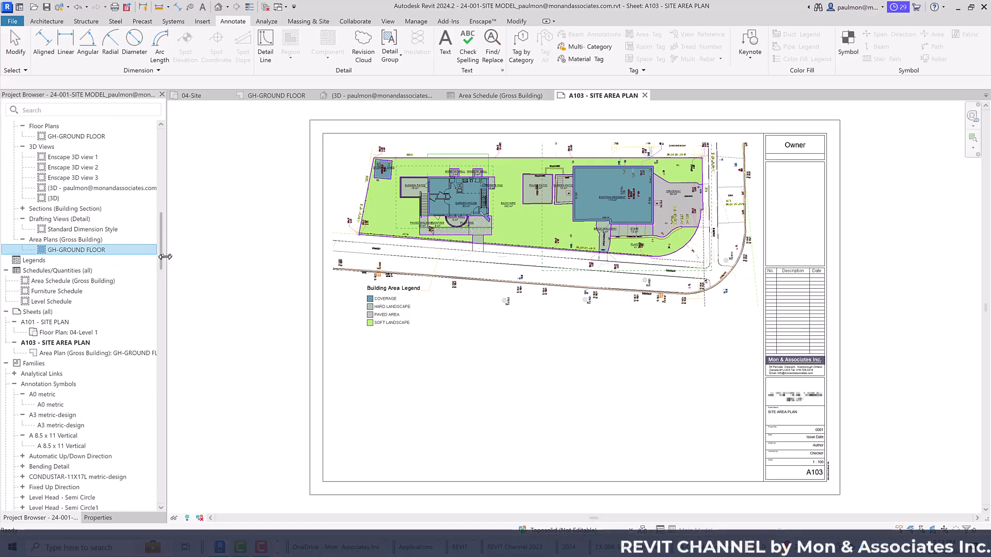
pyautogui.click(77, 283)
pyautogui.moveTo(75, 285); pyautogui.dragTo(588, 370)
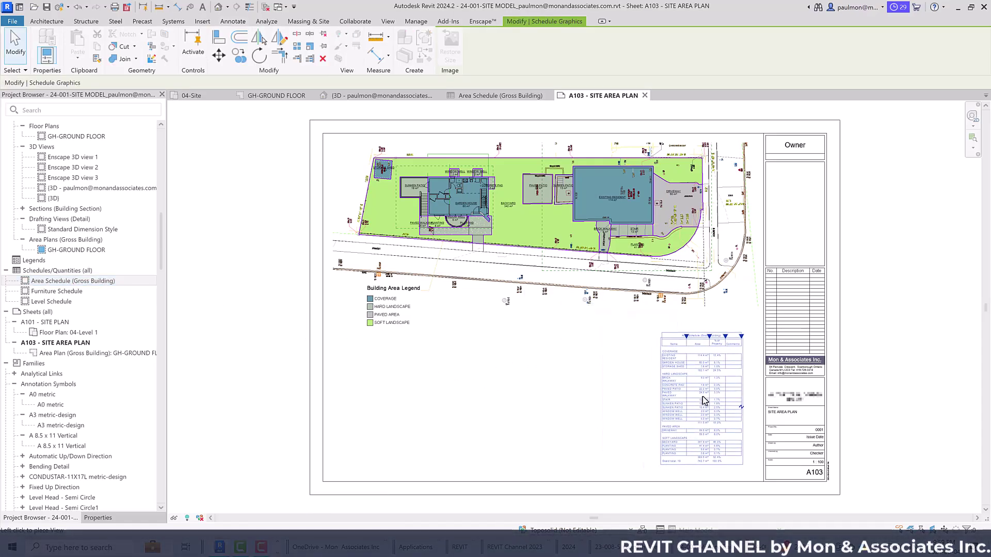
pyautogui.press('Escape')
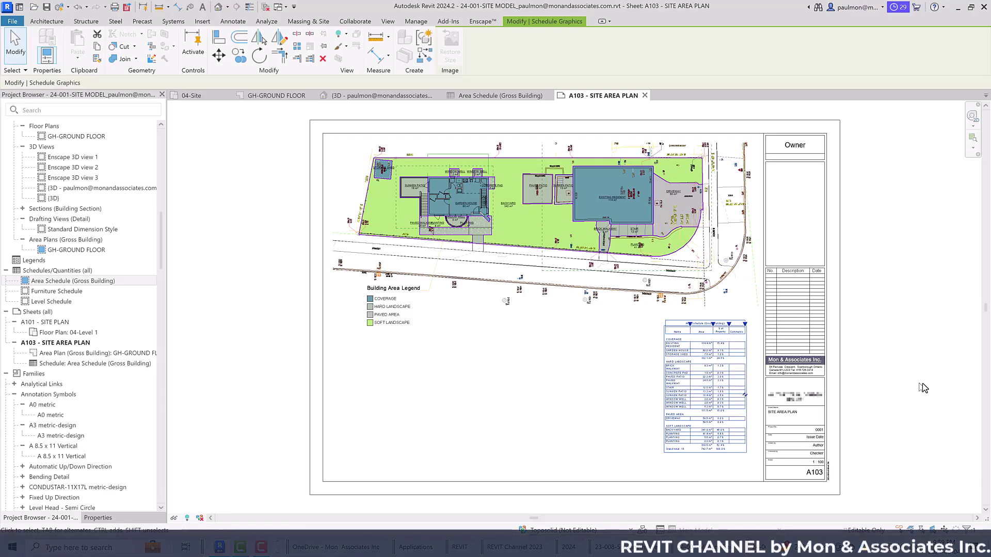